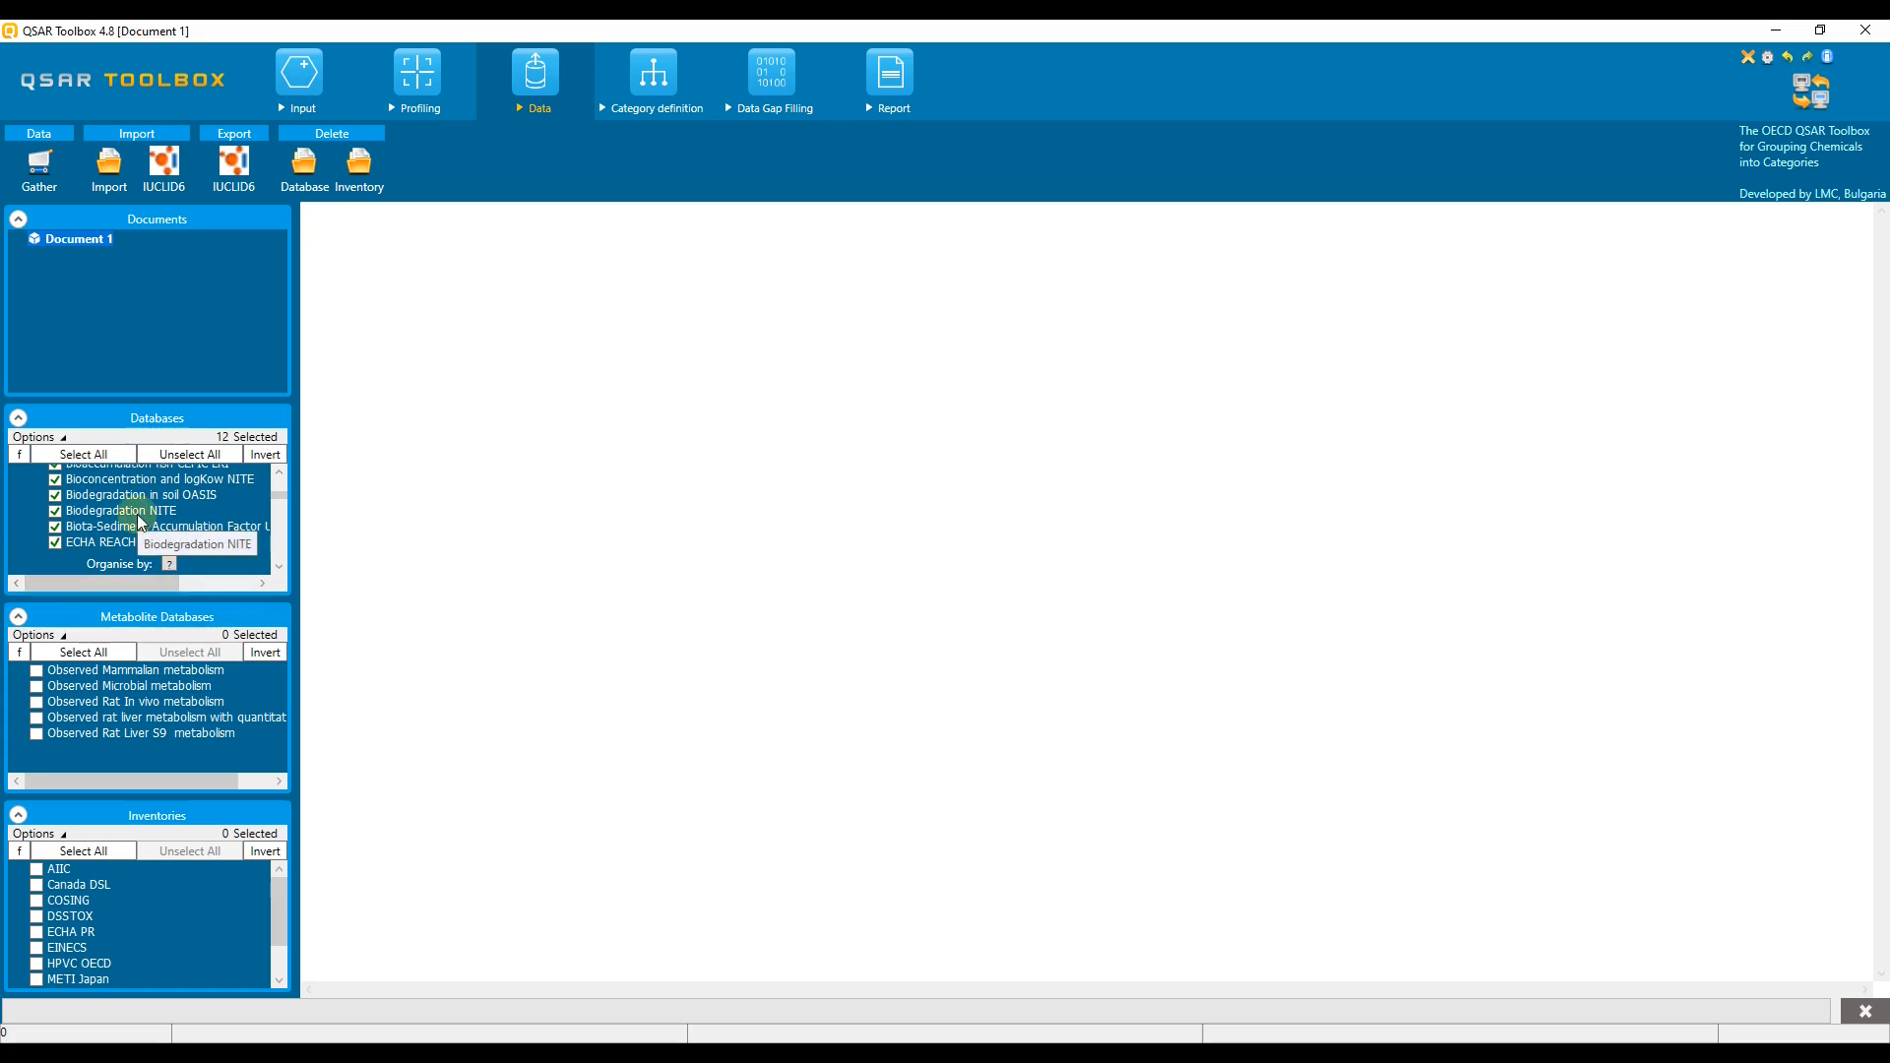
Open the query tool, continue with the selected databases and inventories, and decline restoring the previous query's data sources.
{"action": "left_click", "coordinate": [307, 78]}
{"action": "left_click", "coordinate": [1086, 179]}
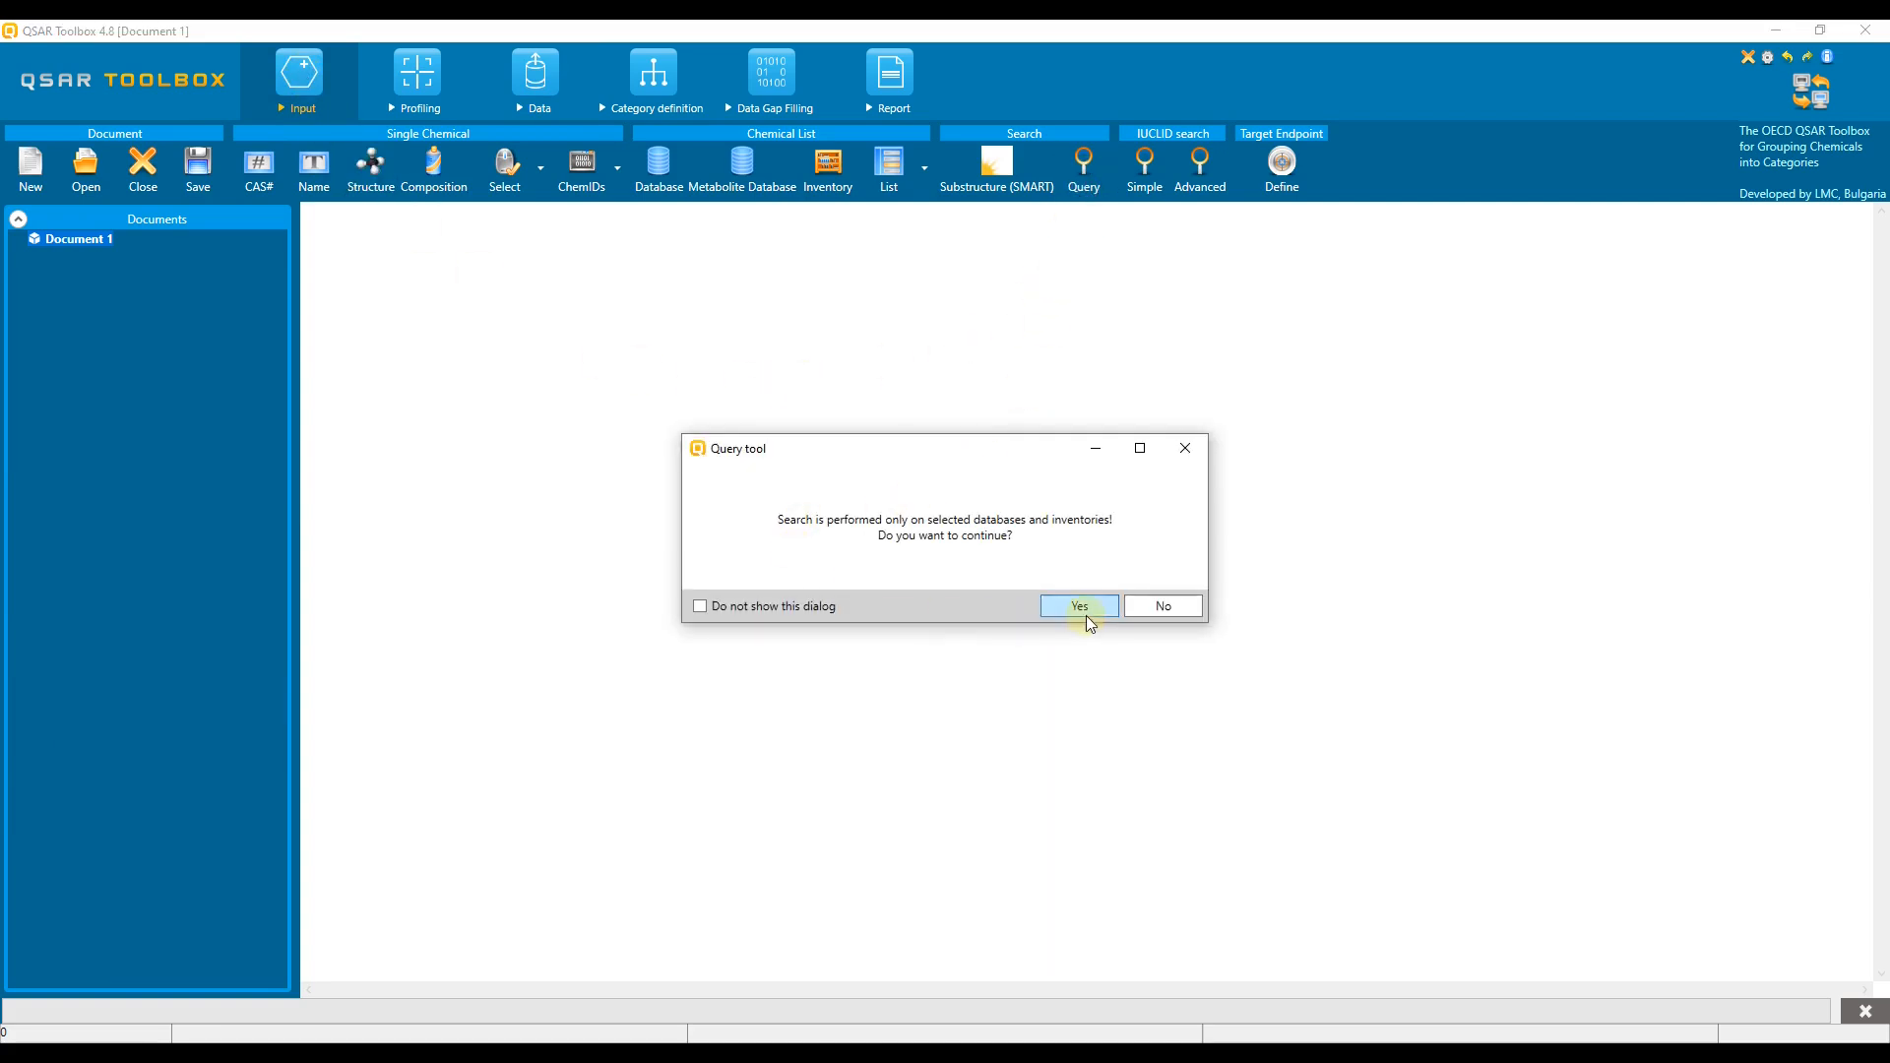
{"action": "left_click", "coordinate": [1087, 606]}
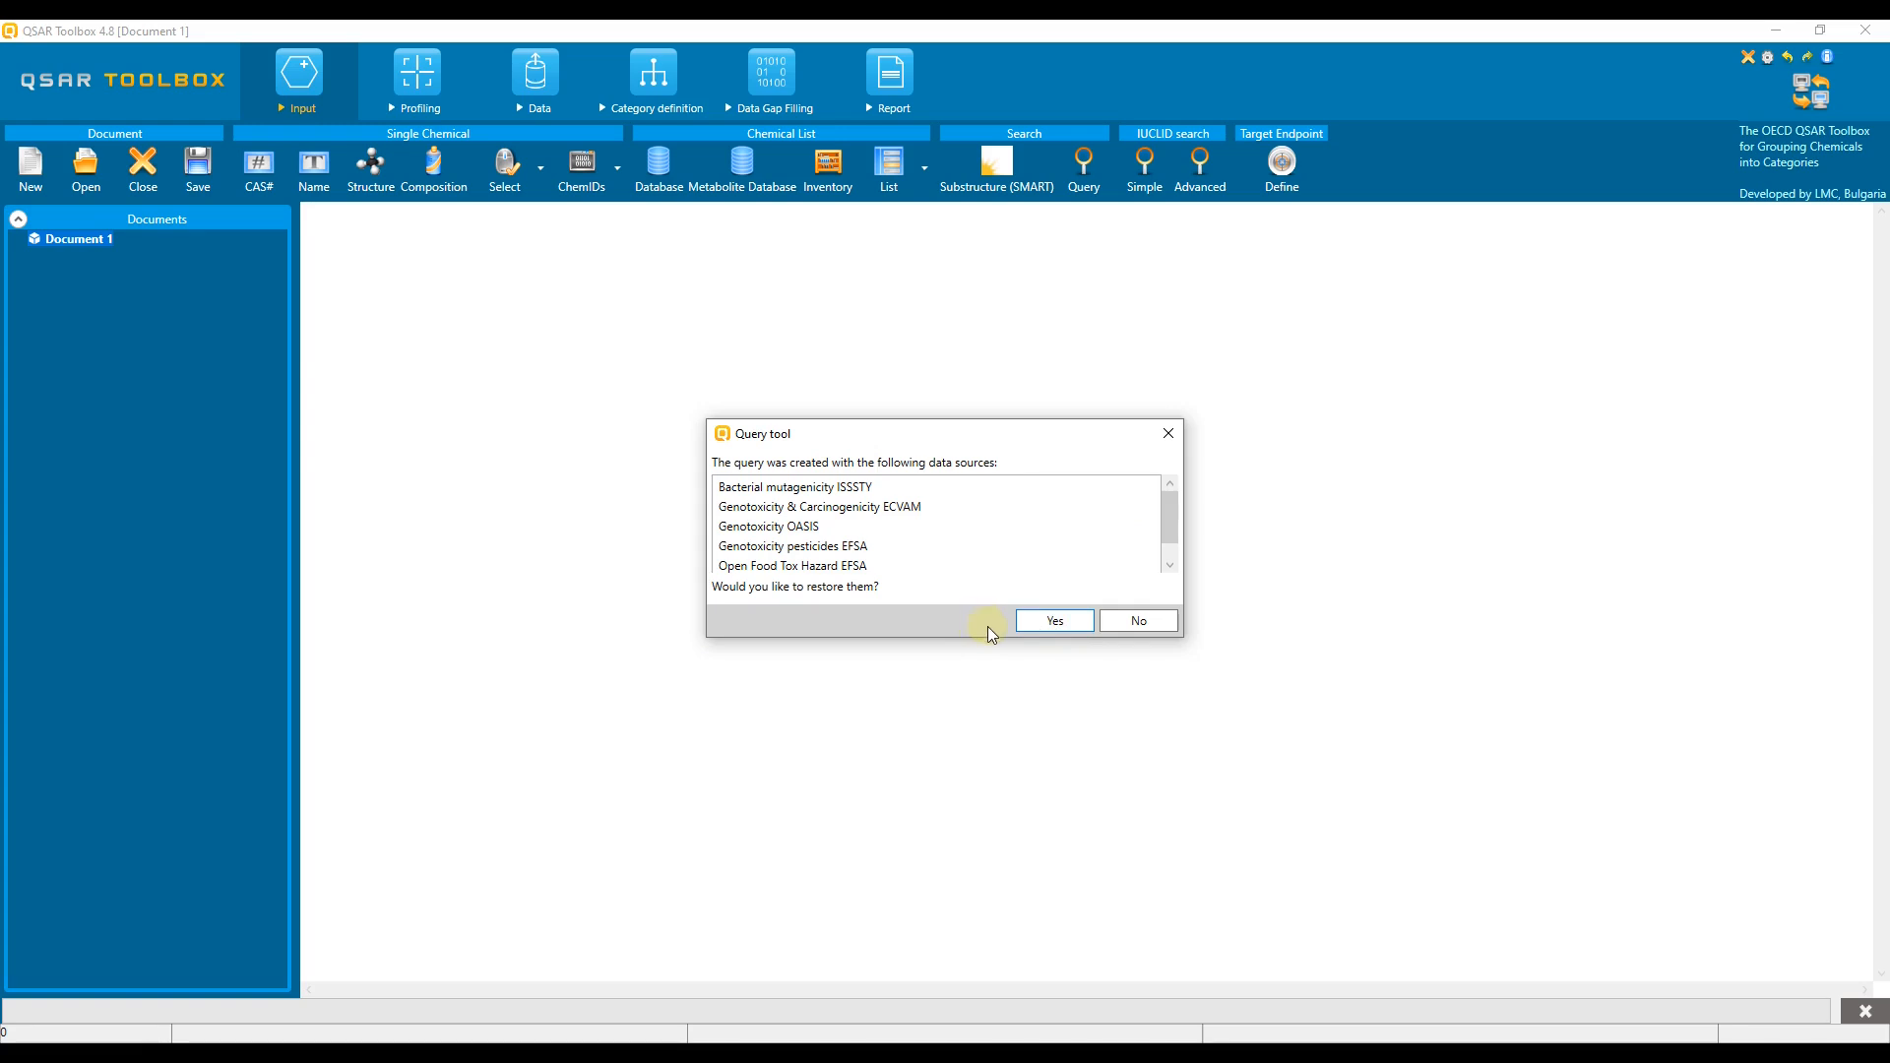
{"action": "left_click", "coordinate": [1158, 627]}
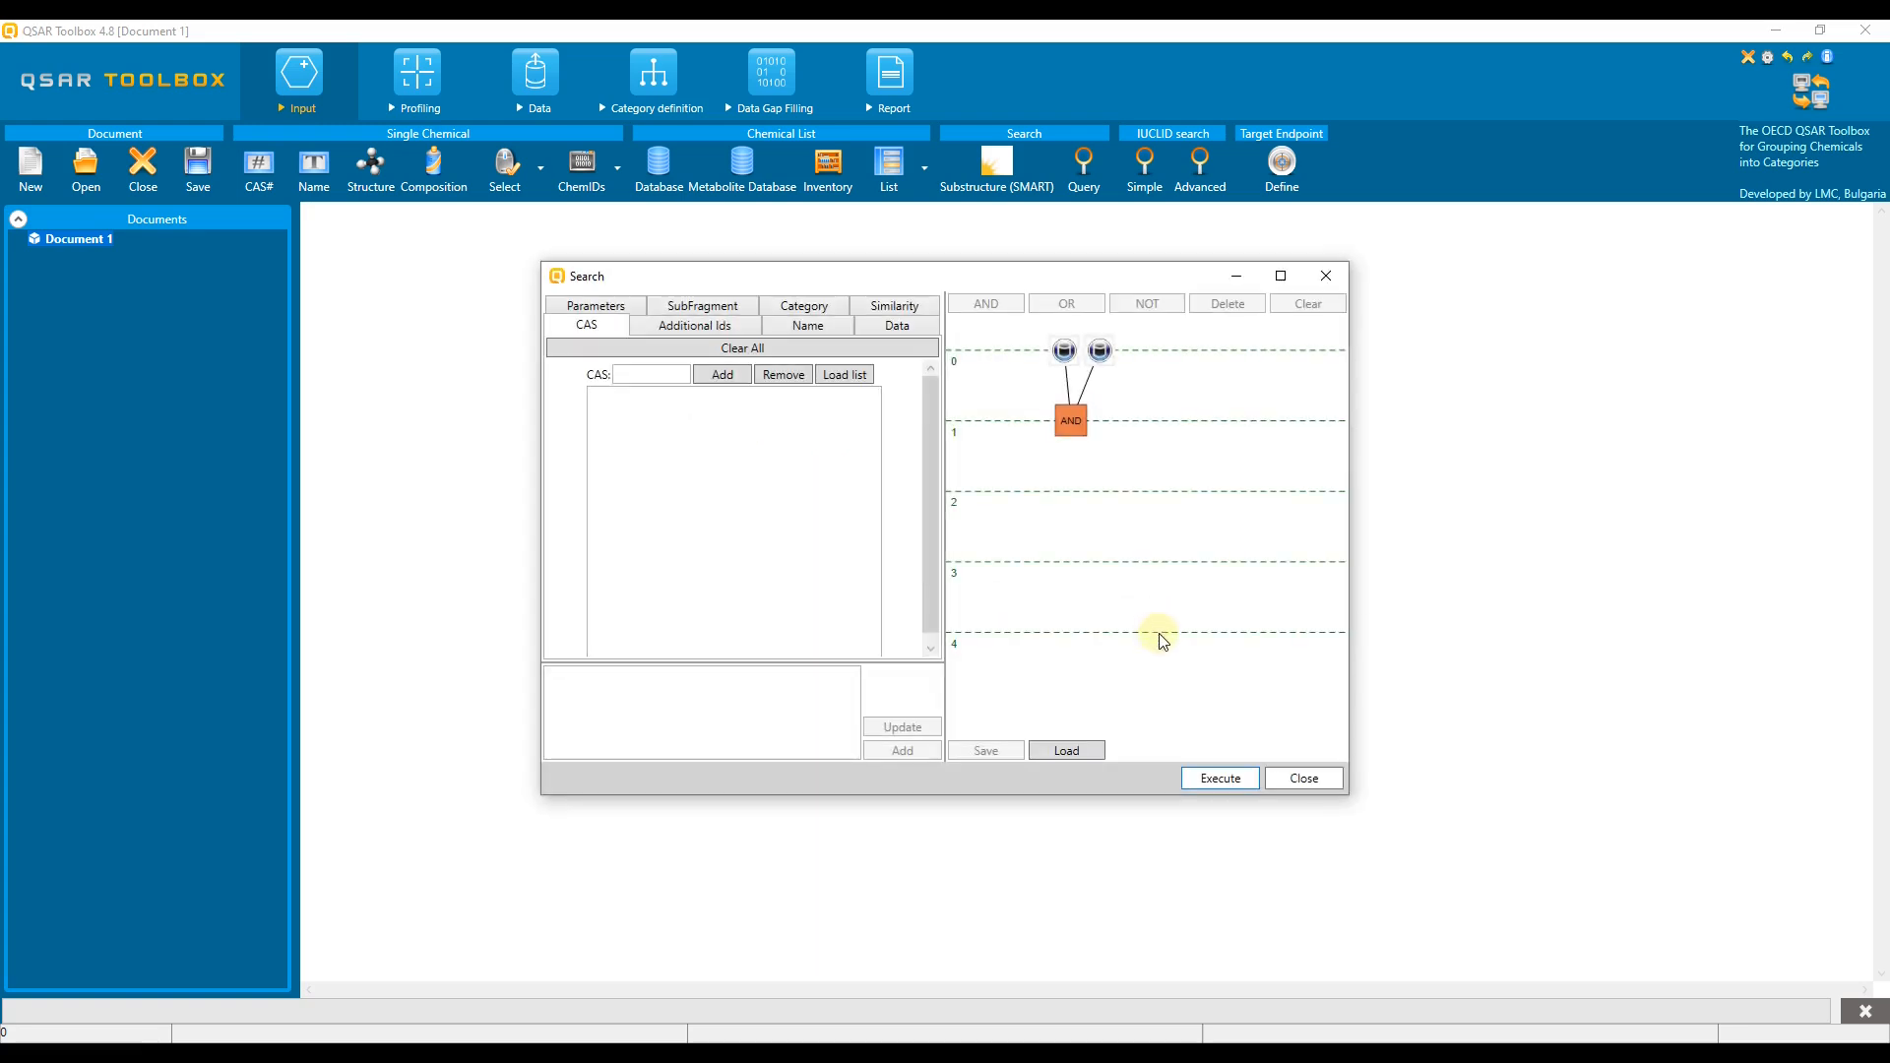
Clear the existing AND query from the query diagram.
{"action": "left_click", "coordinate": [1223, 384]}
{"action": "left_click", "coordinate": [1107, 358]}
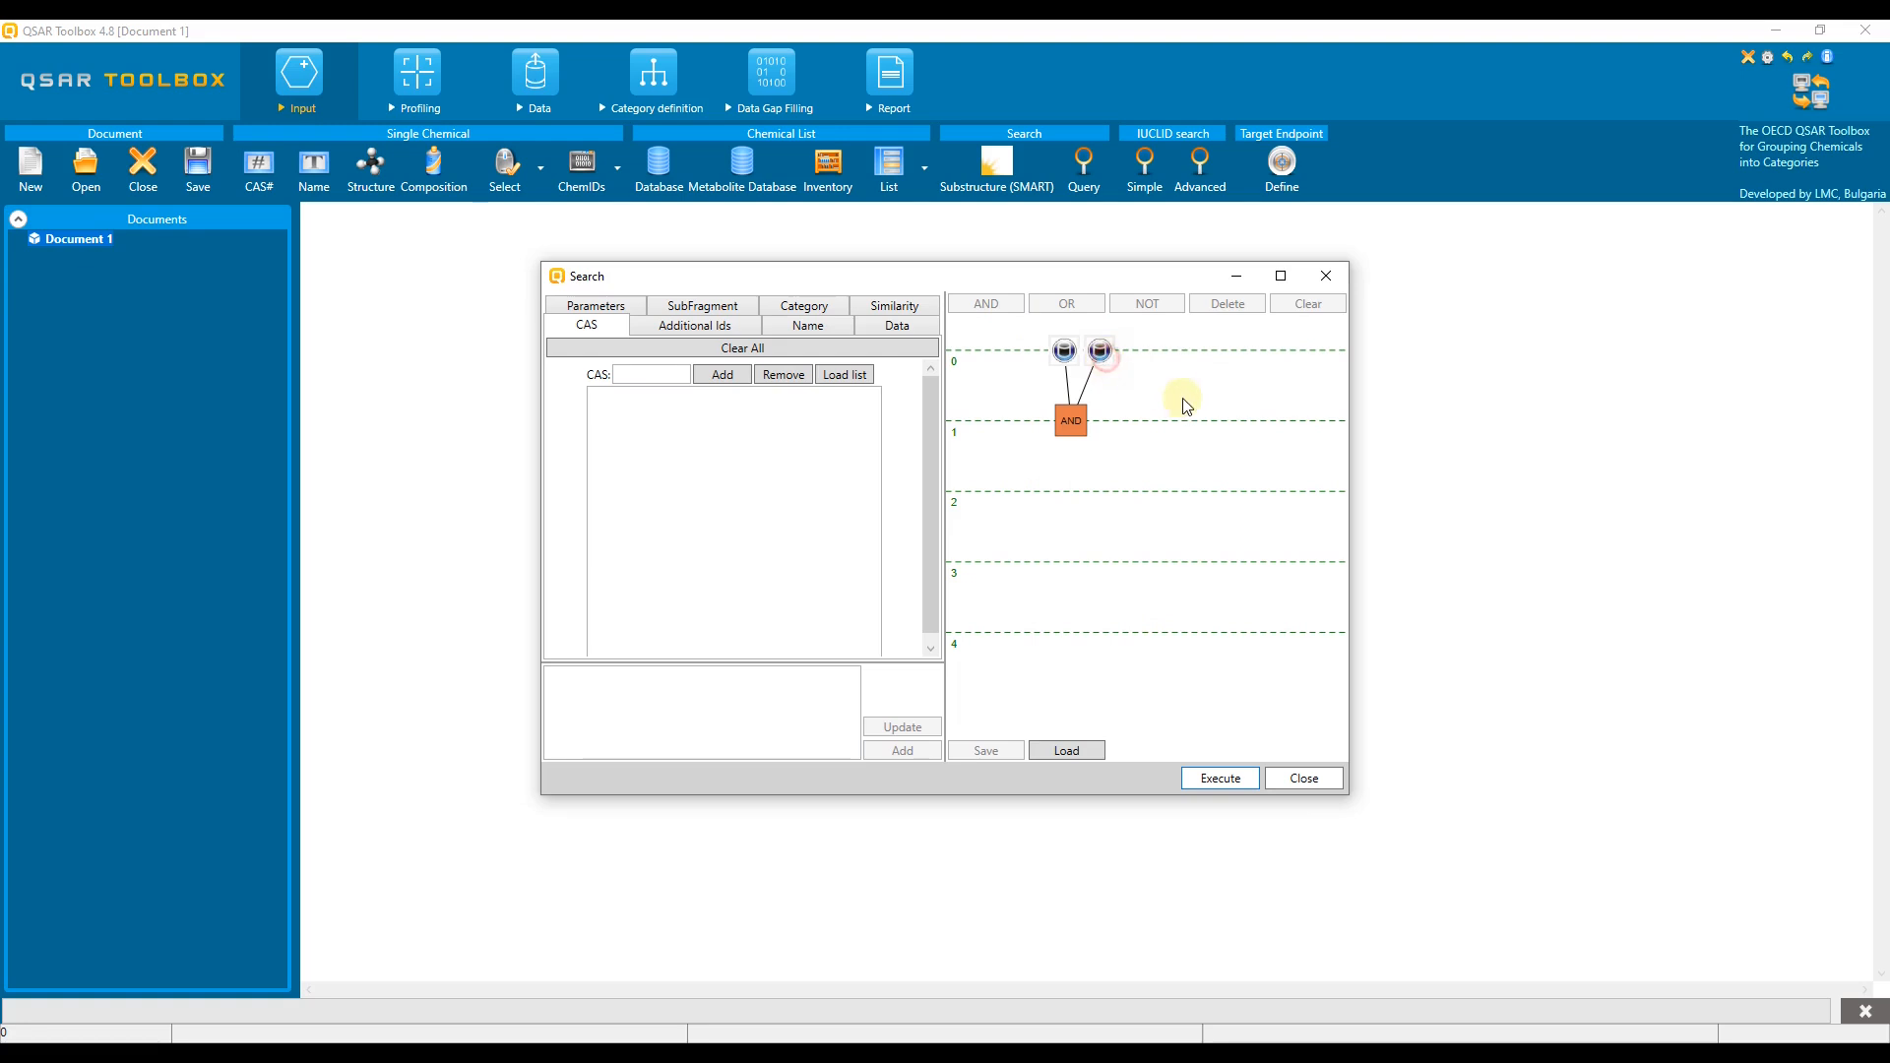
{"action": "left_click", "coordinate": [1311, 305]}
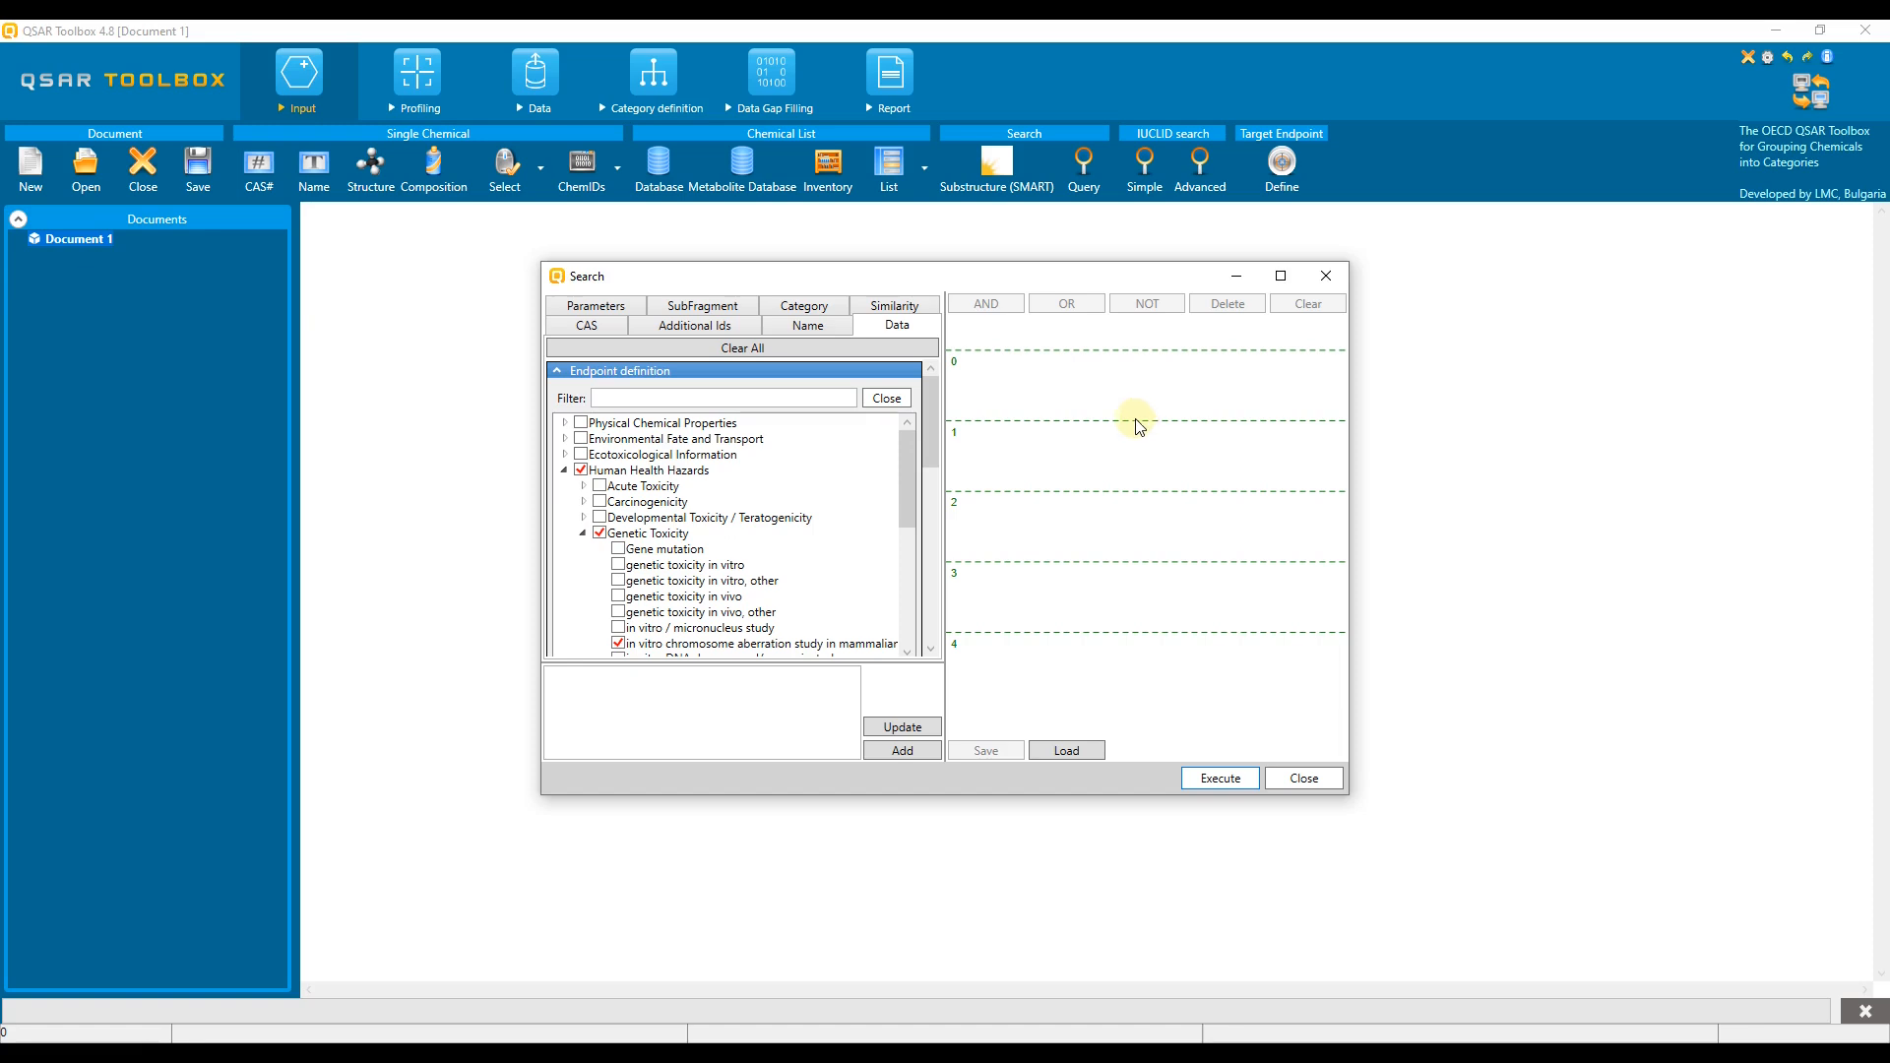
Add a parameter condition to the query for the 2D calculator log Kow > 4.5.
{"action": "left_click", "coordinate": [596, 306]}
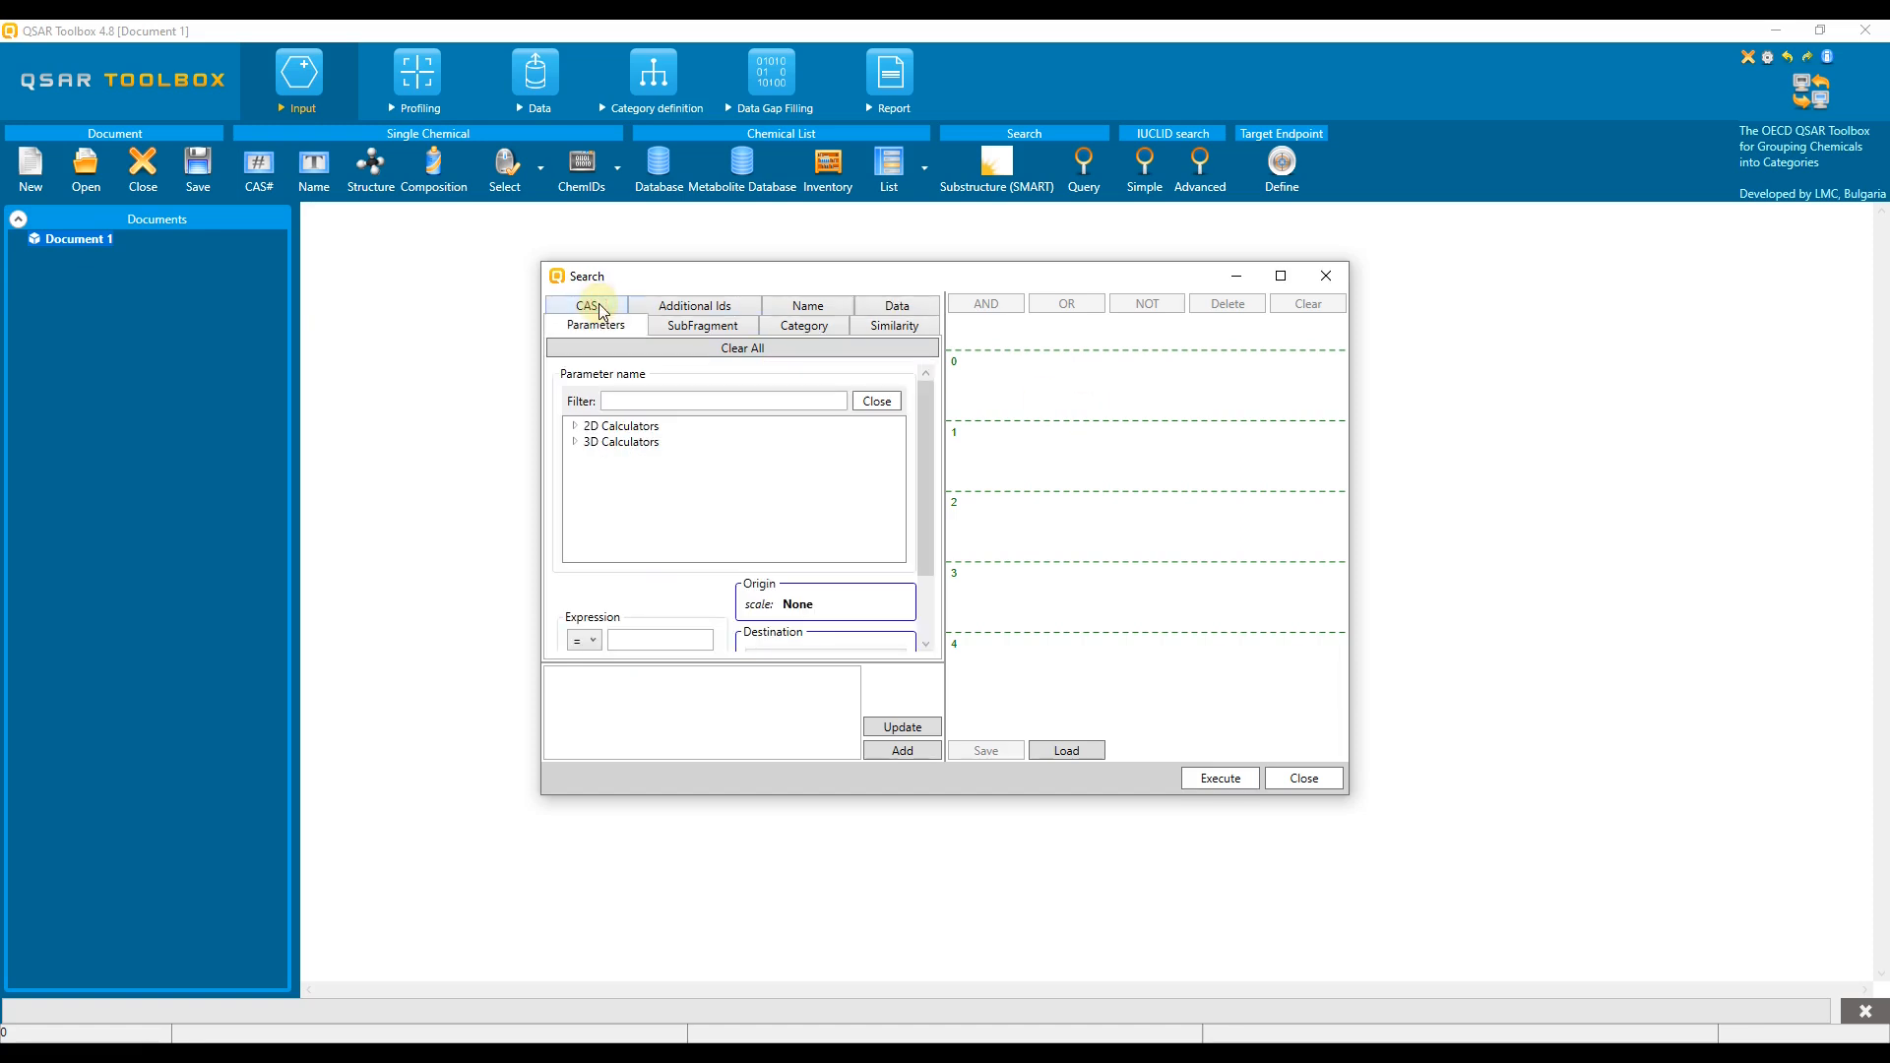
{"action": "left_click", "coordinate": [575, 425]}
{"action": "left_click", "coordinate": [896, 555]}
{"action": "left_click_drag", "start_coordinate": [898, 556], "coordinate": [897, 557]}
{"action": "left_click", "coordinate": [632, 537]}
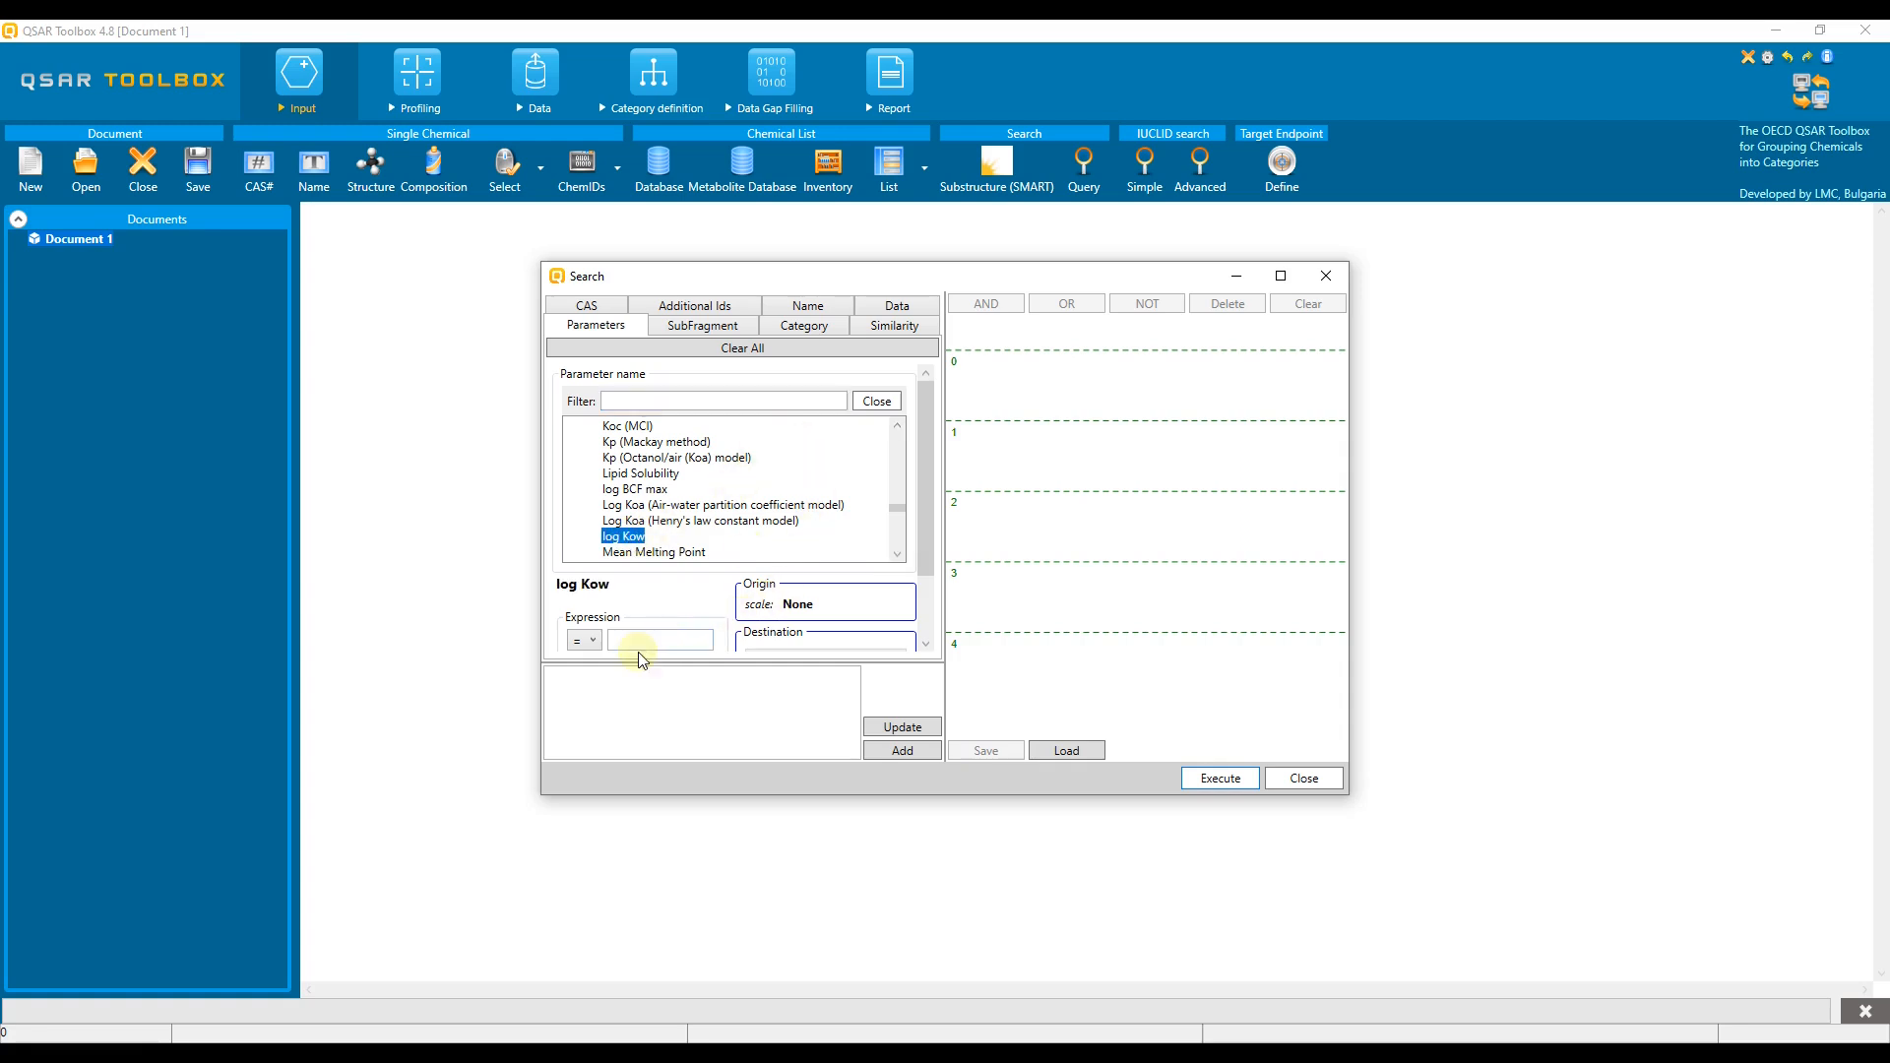
{"action": "left_click", "coordinate": [595, 642]}
{"action": "left_click", "coordinate": [602, 730]}
{"action": "left_click", "coordinate": [639, 645]}
{"action": "type", "text": "4.5"}
{"action": "left_click", "coordinate": [874, 752]}
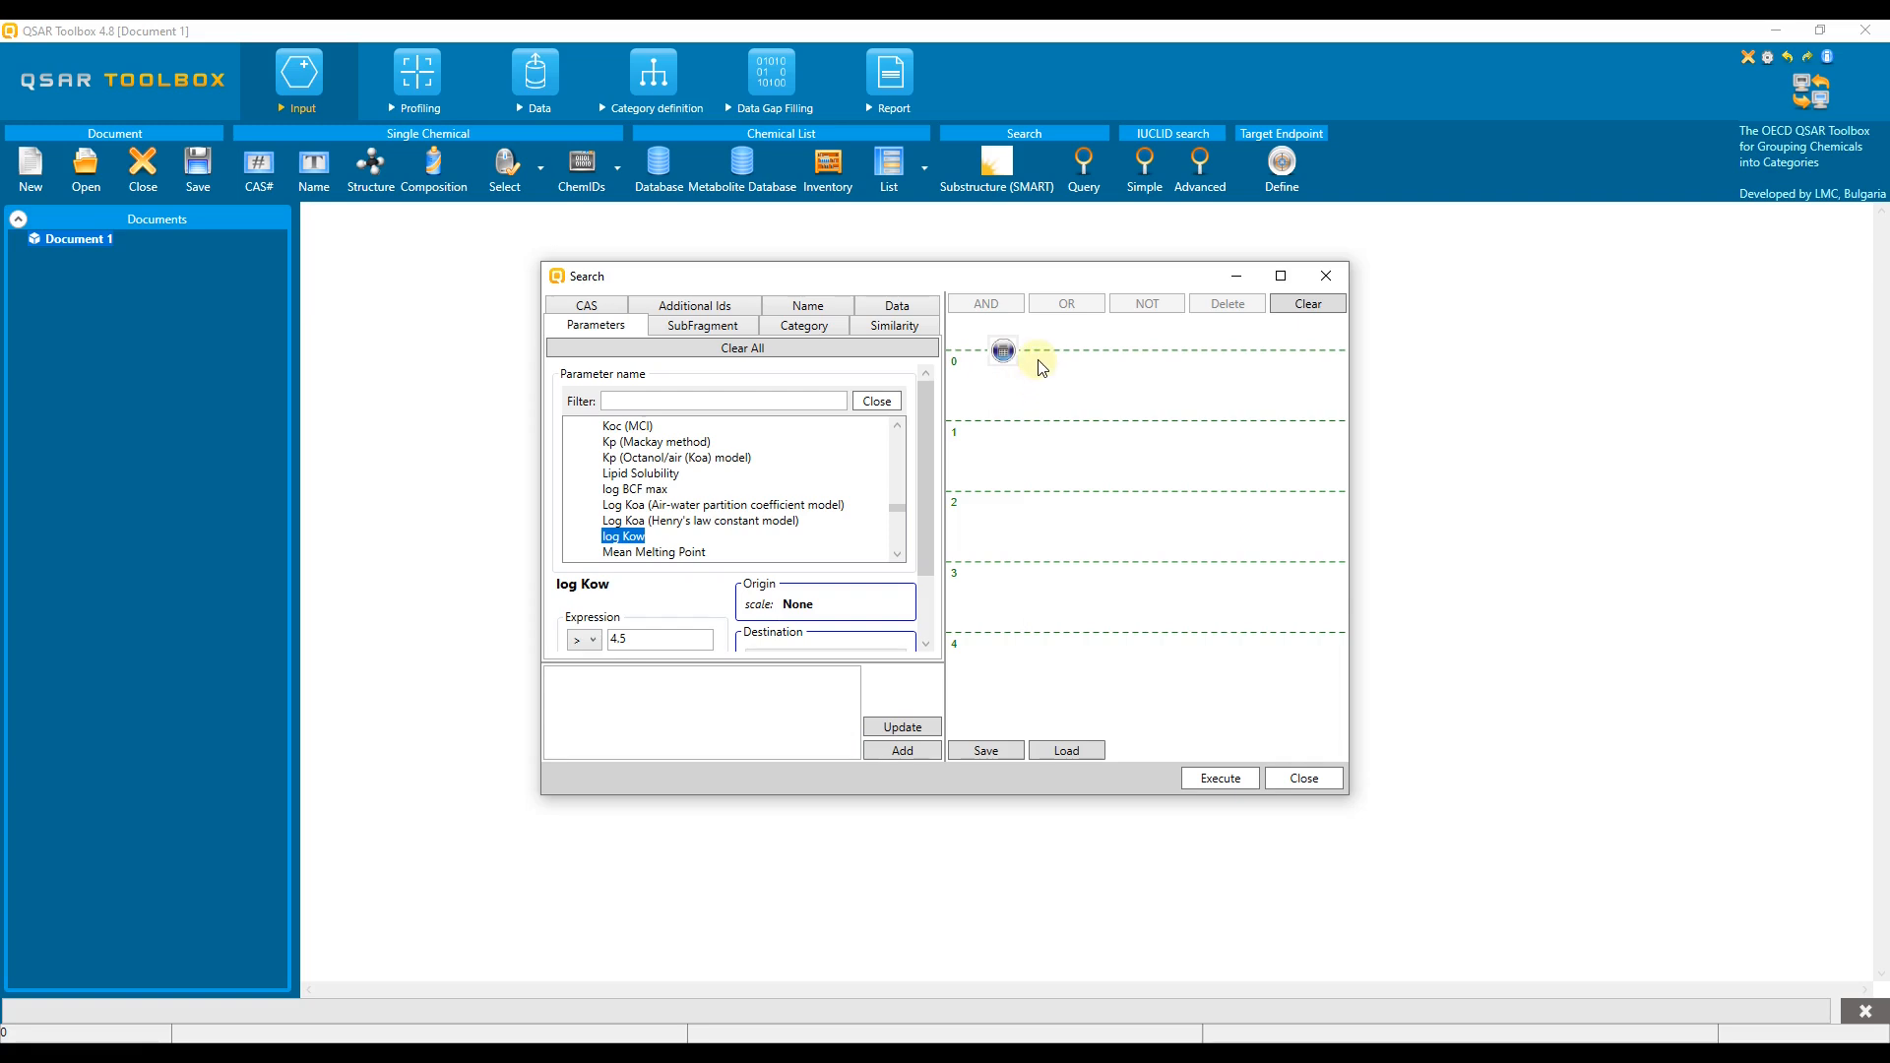
Select the BCF endpoint under Environmental Fate and Transport, Bioaccumulation, aquatic / sediment as the data criterion.
{"action": "left_click", "coordinate": [896, 305]}
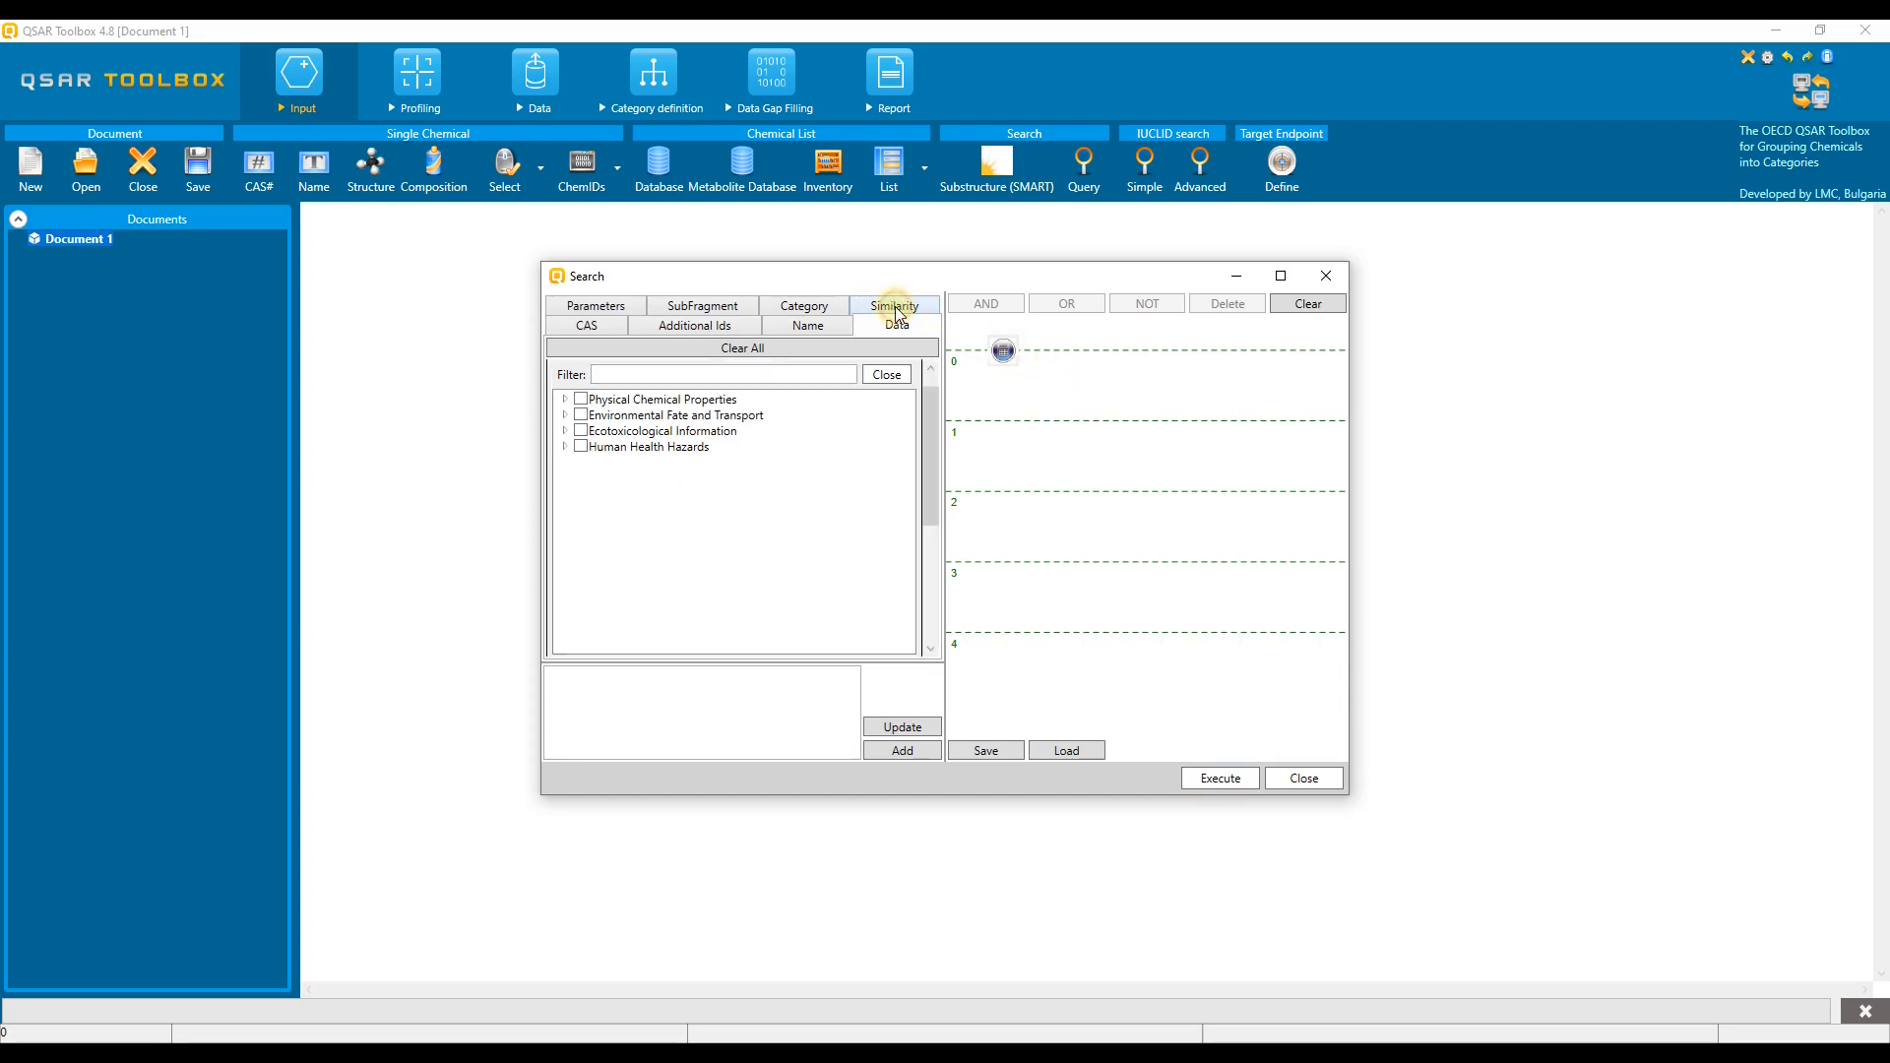
{"action": "left_click", "coordinate": [565, 415]}
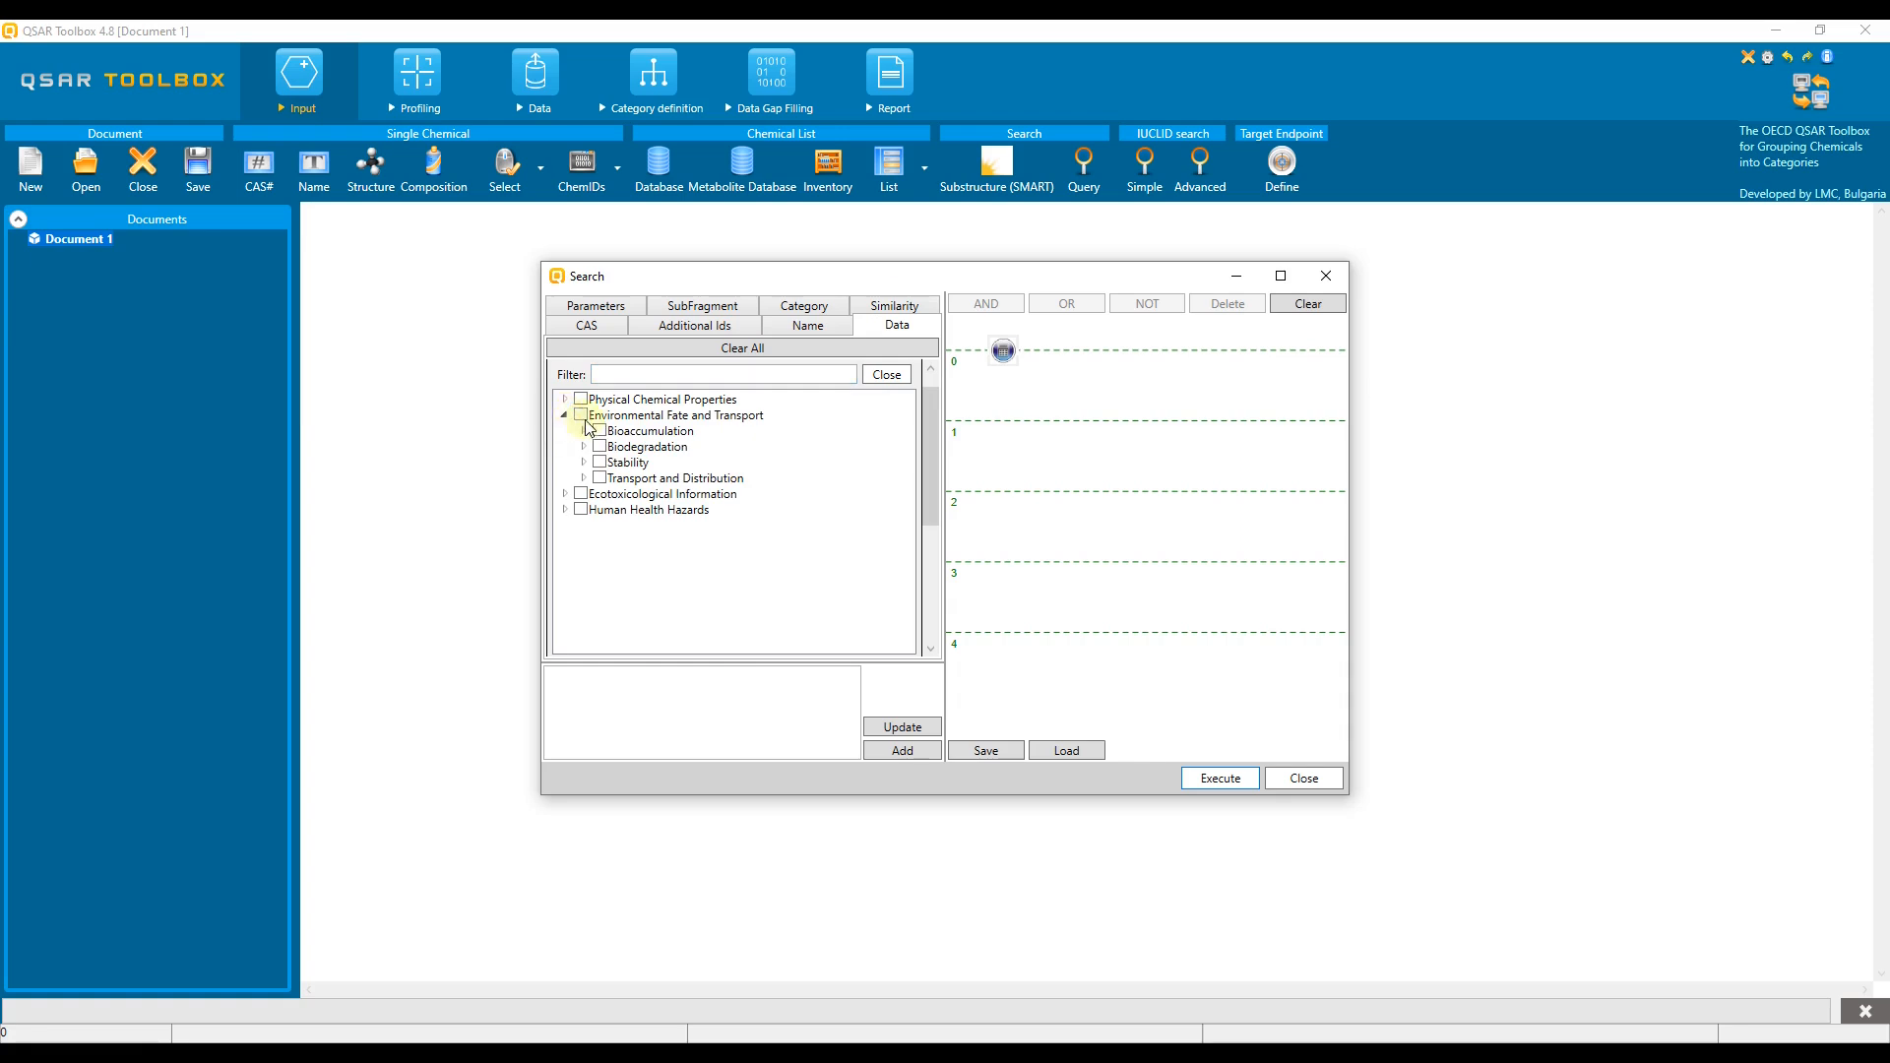
{"action": "left_click", "coordinate": [582, 431]}
{"action": "left_click", "coordinate": [603, 446]}
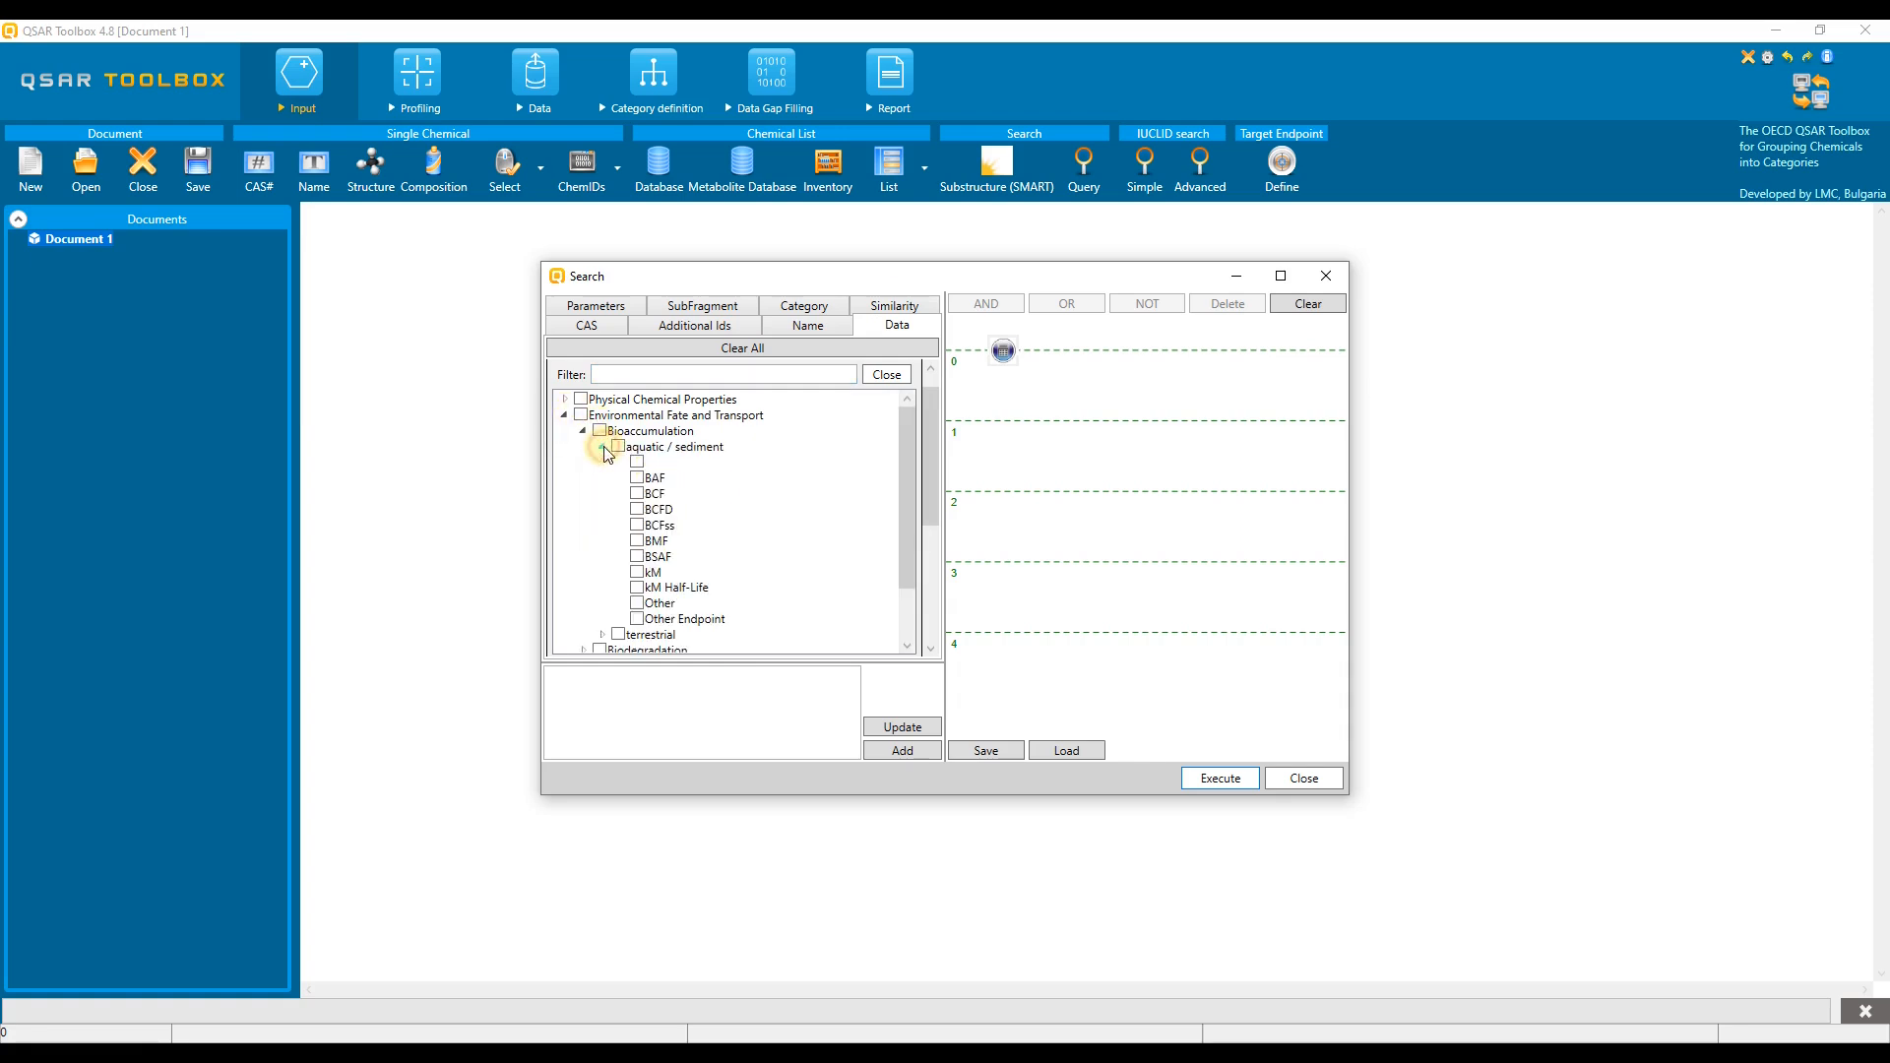
{"action": "left_click", "coordinate": [637, 494]}
Add a metadata criterion requiring Test organisms (species) is Cyprinus Carpio.
{"action": "left_click", "coordinate": [931, 487]}
{"action": "left_click_drag", "start_coordinate": [931, 489], "coordinate": [929, 582]}
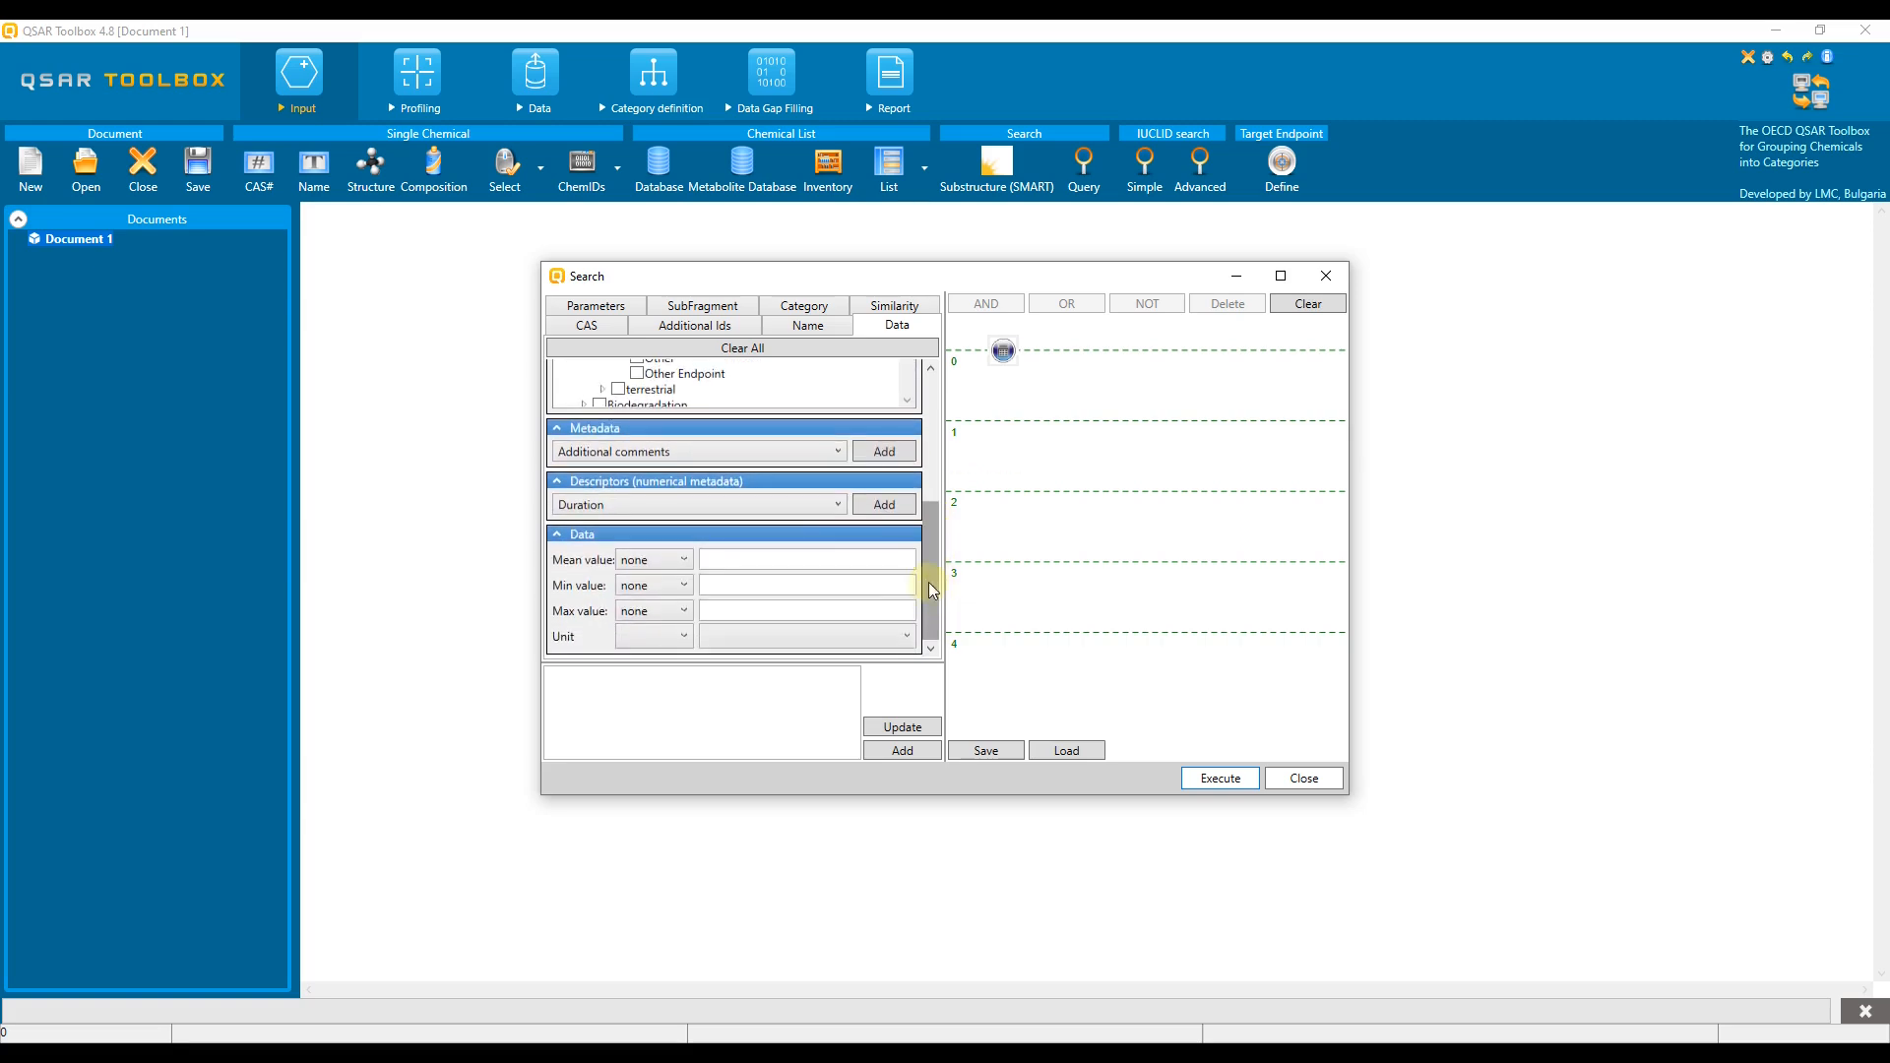
{"action": "left_click", "coordinate": [838, 455]}
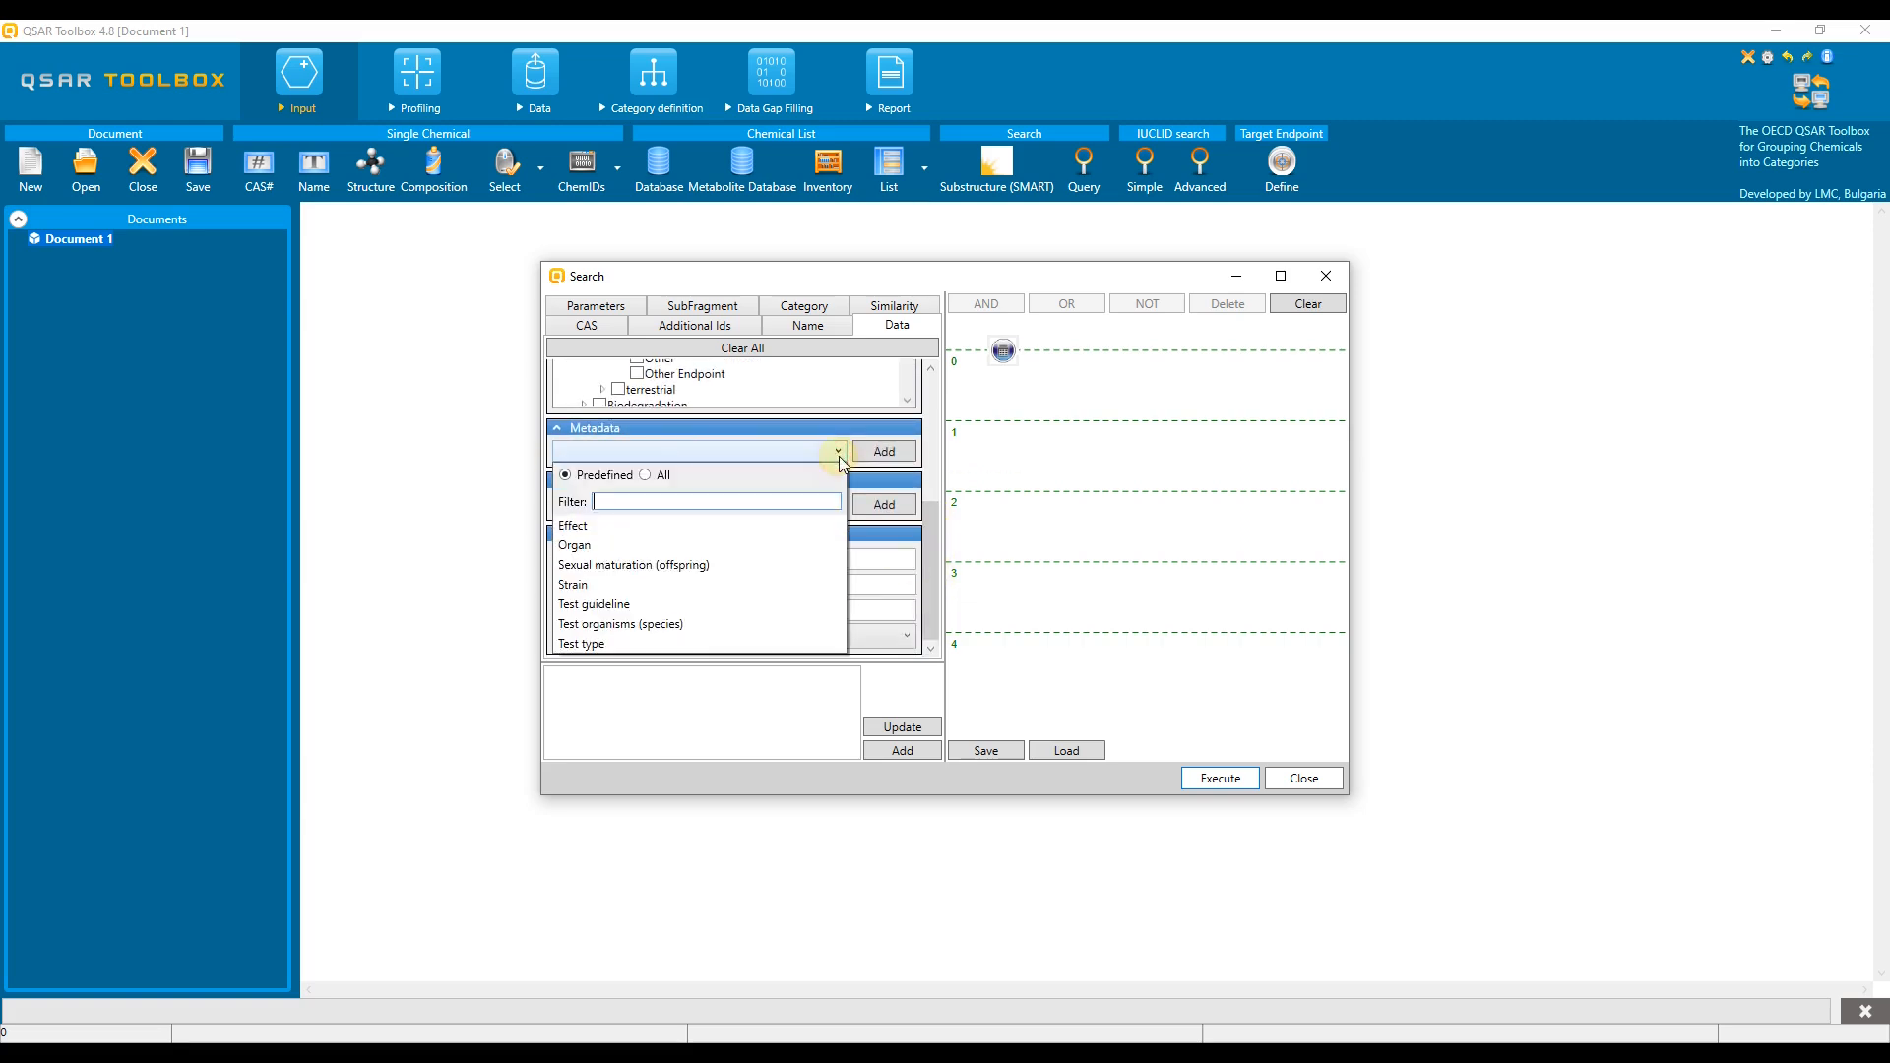
{"action": "left_click", "coordinate": [701, 624]}
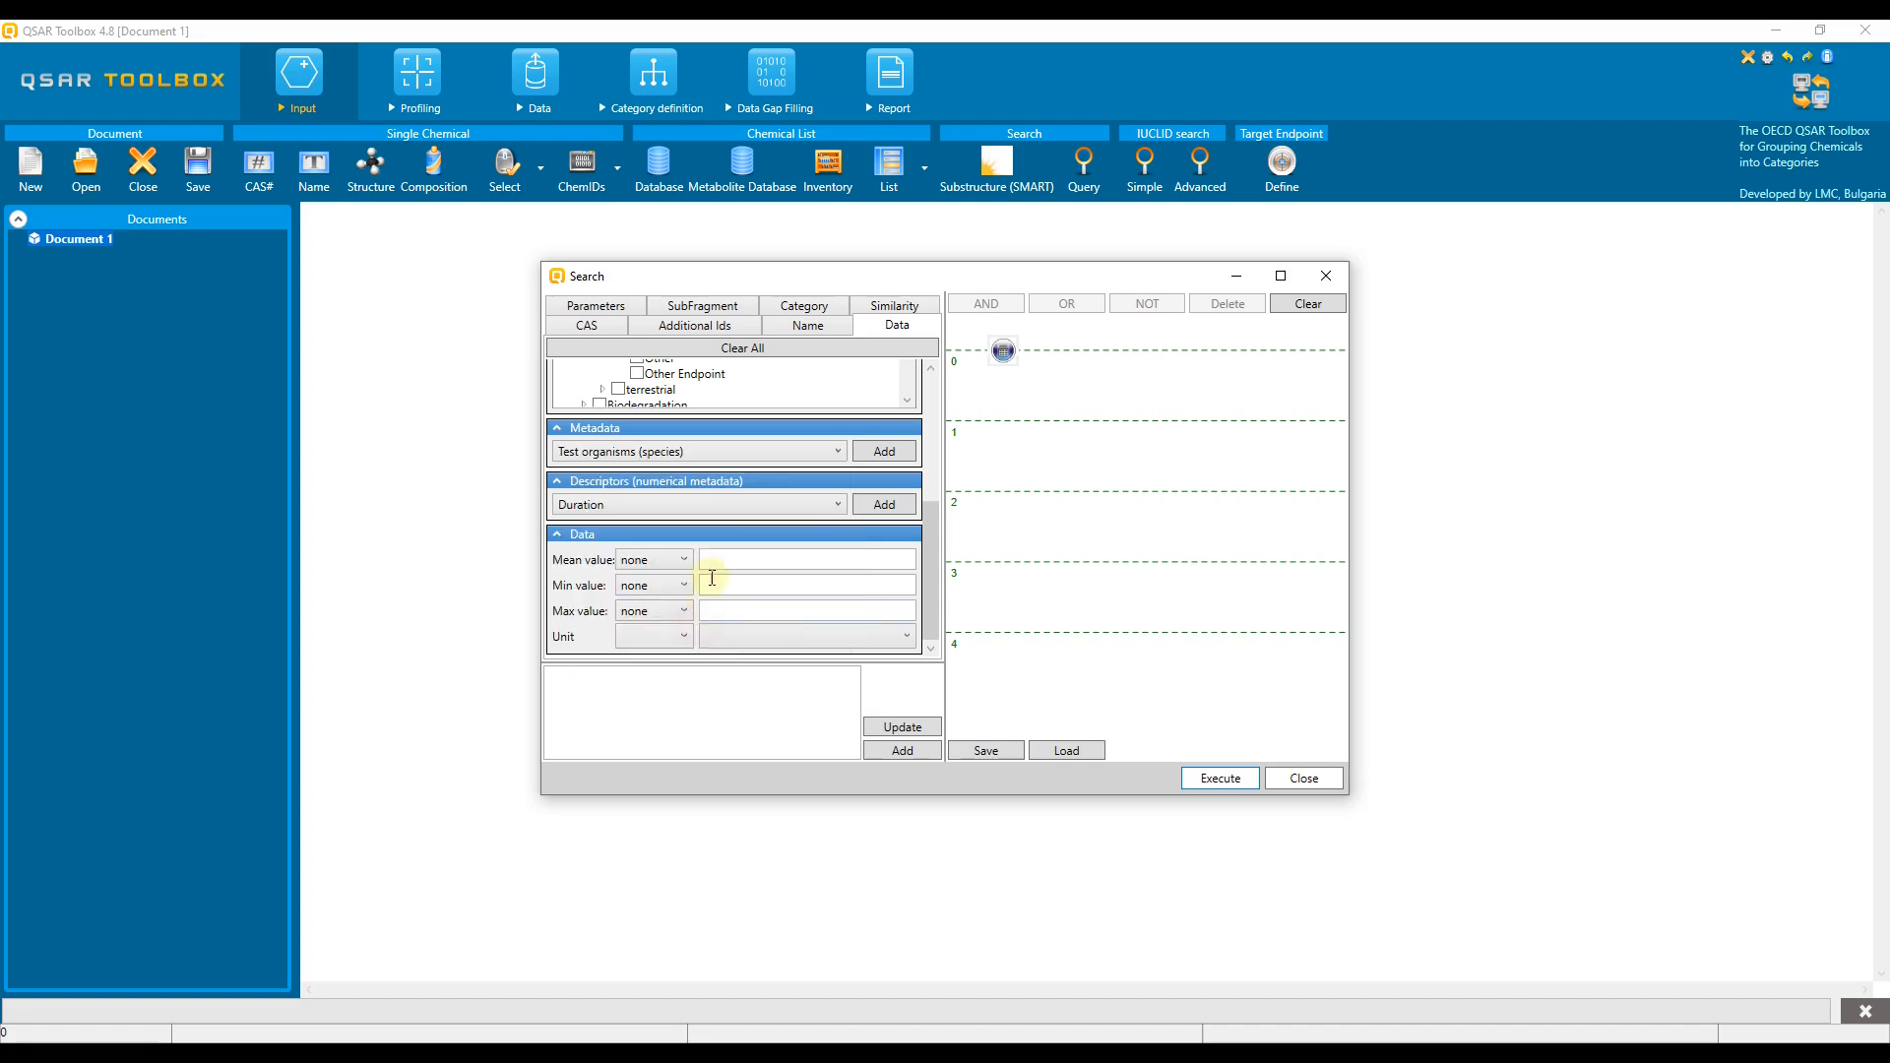
{"action": "left_click", "coordinate": [885, 453]}
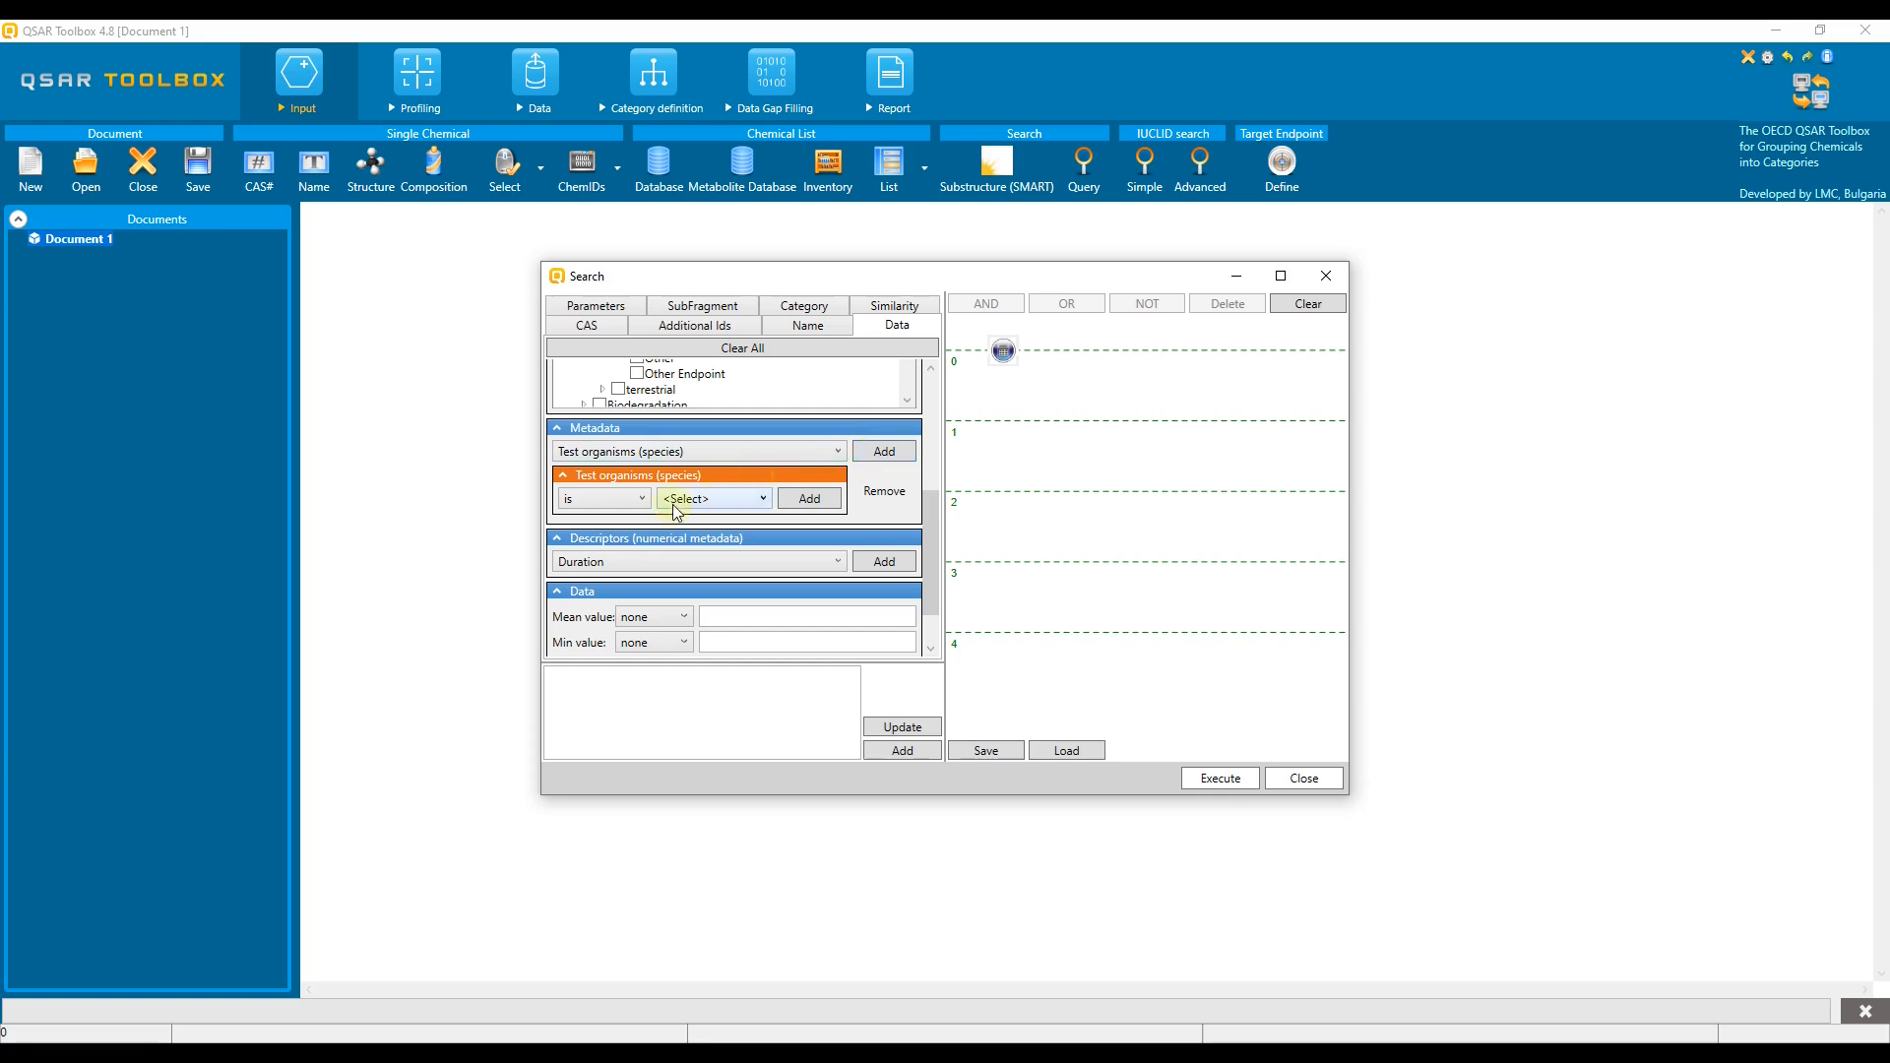
{"action": "left_click", "coordinate": [764, 500]}
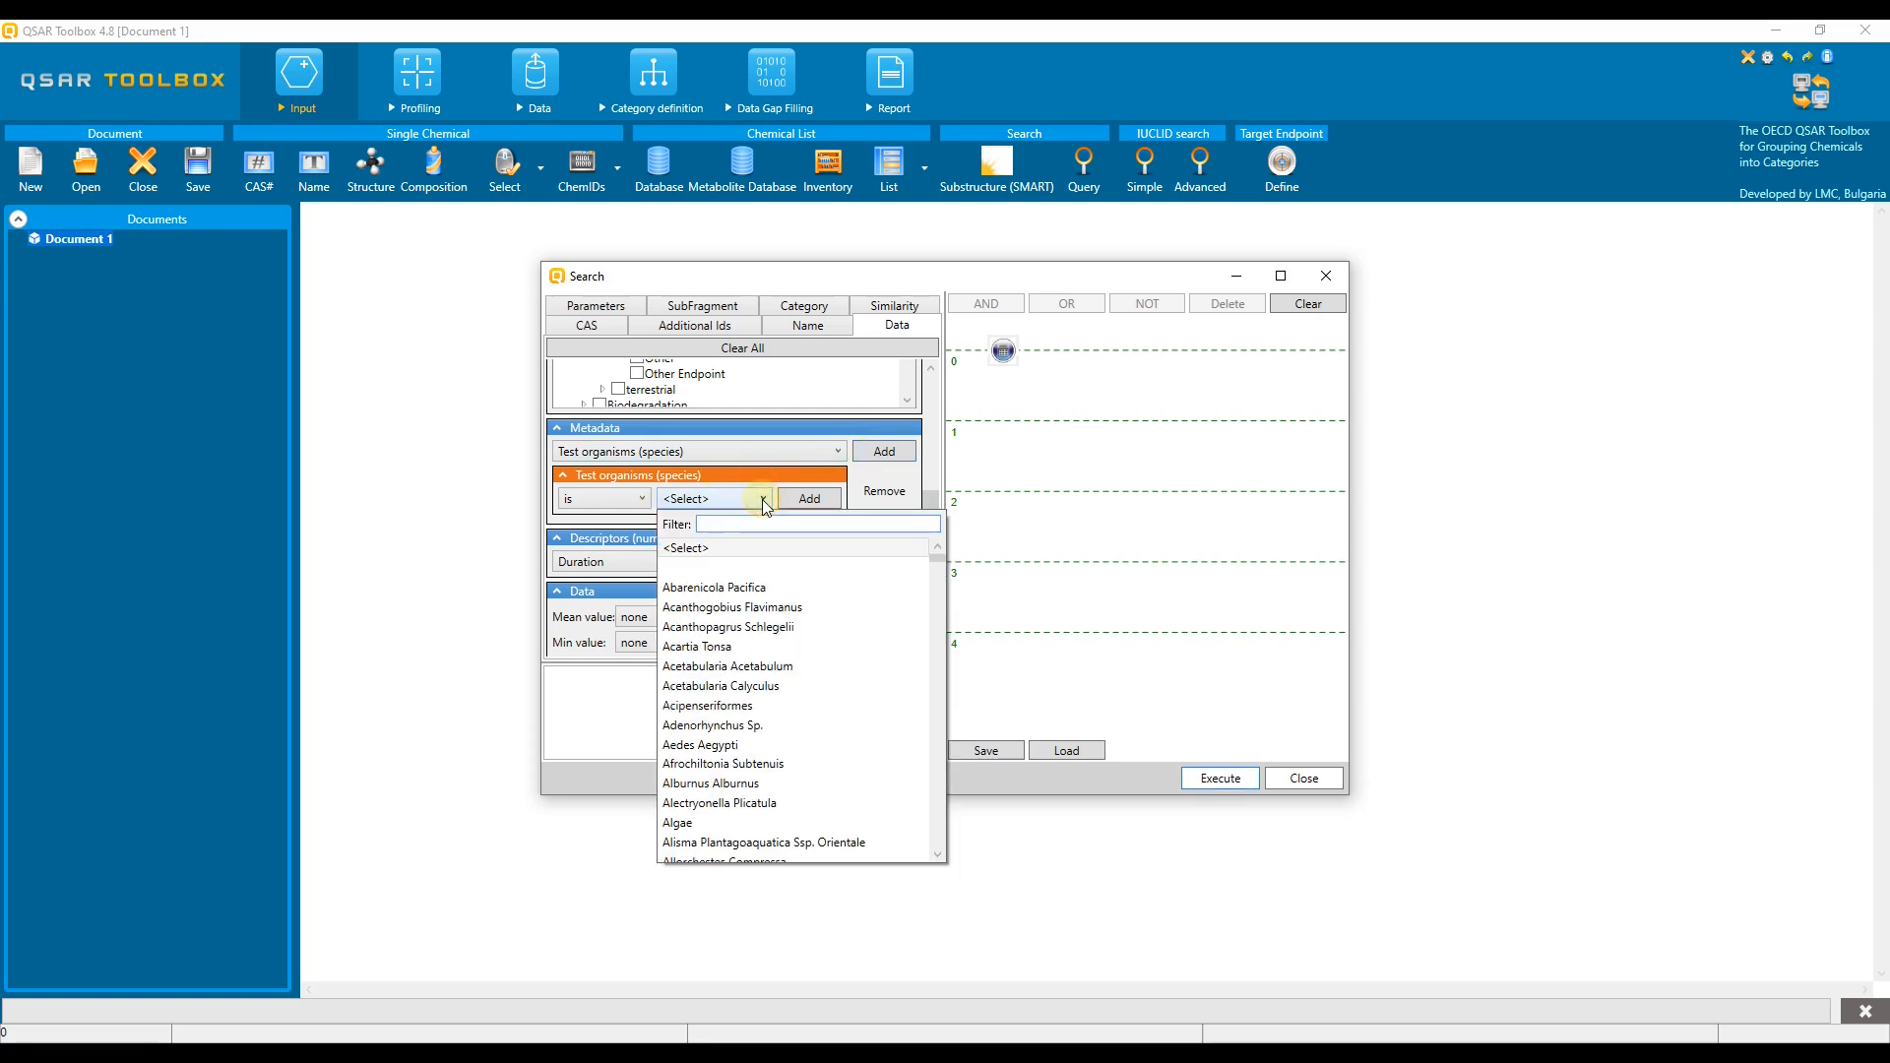
{"action": "type", "text": "cyp"}
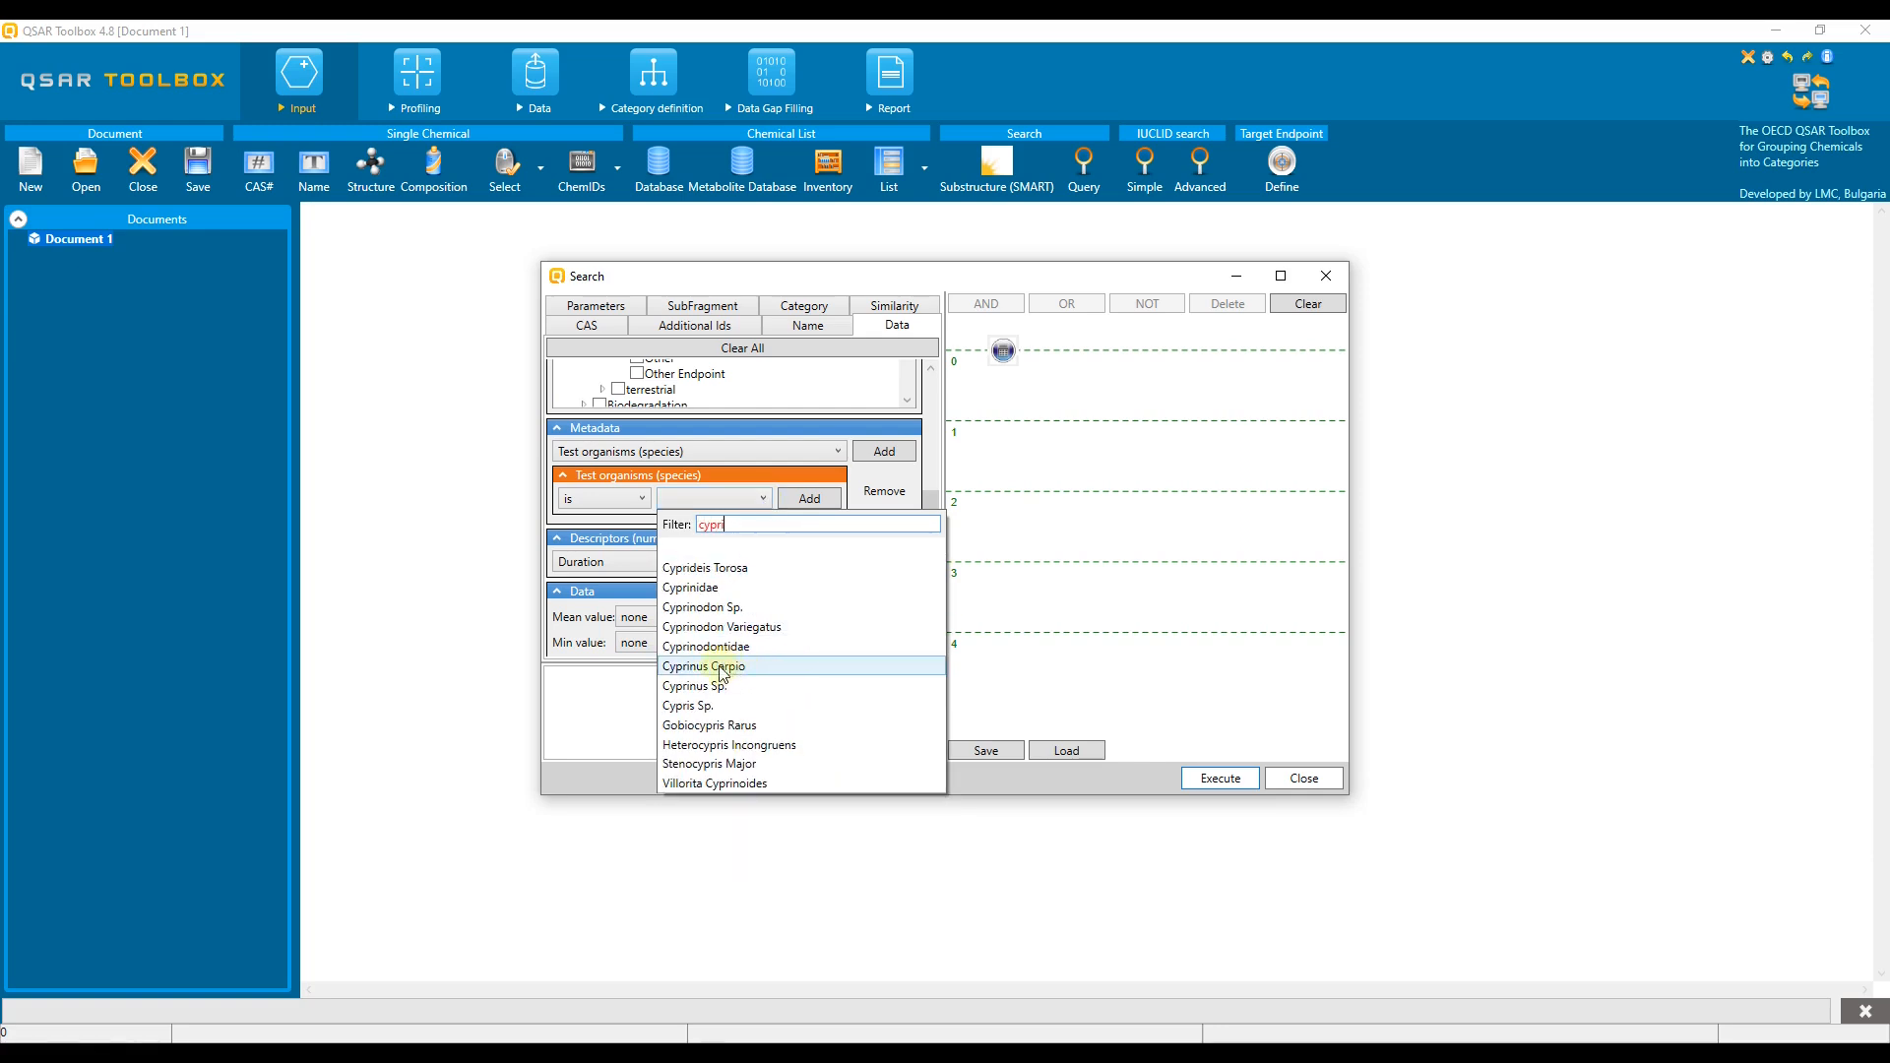
{"action": "type", "text": "ri"}
{"action": "left_click", "coordinate": [778, 667]}
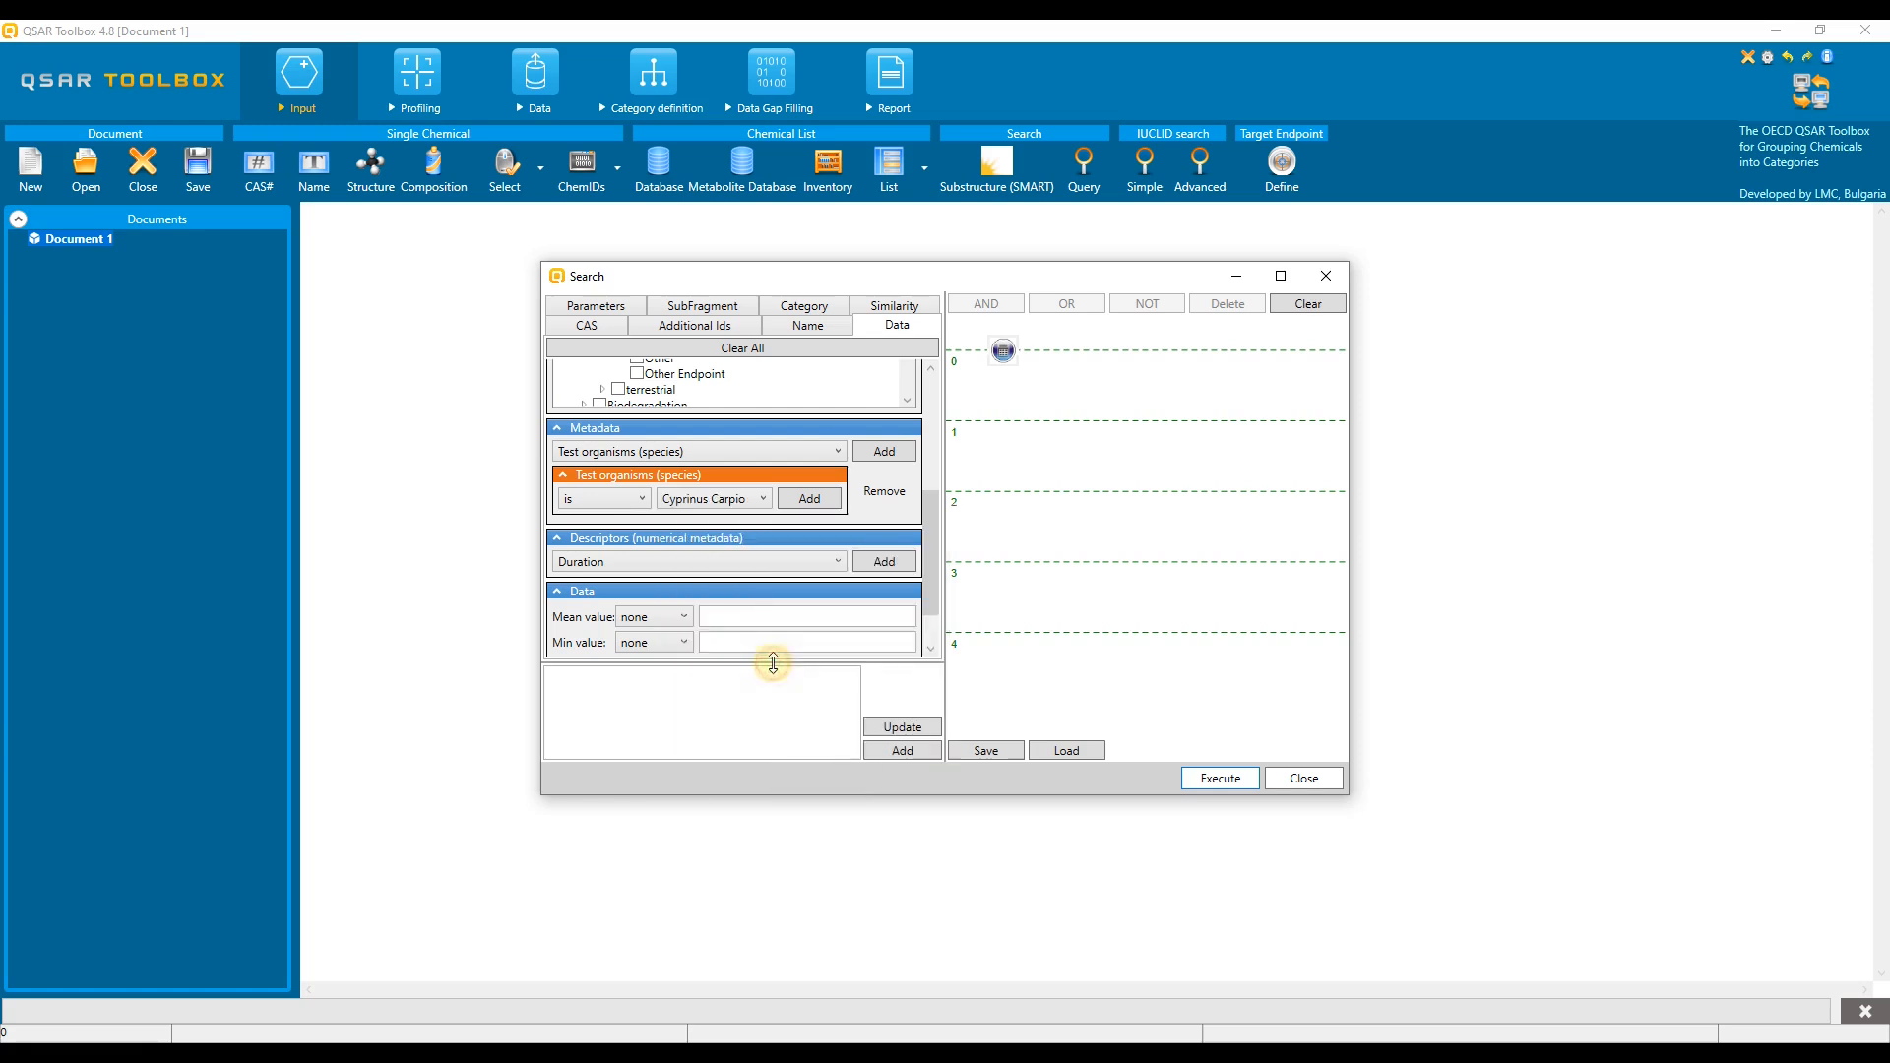
{"action": "left_click", "coordinate": [808, 499]}
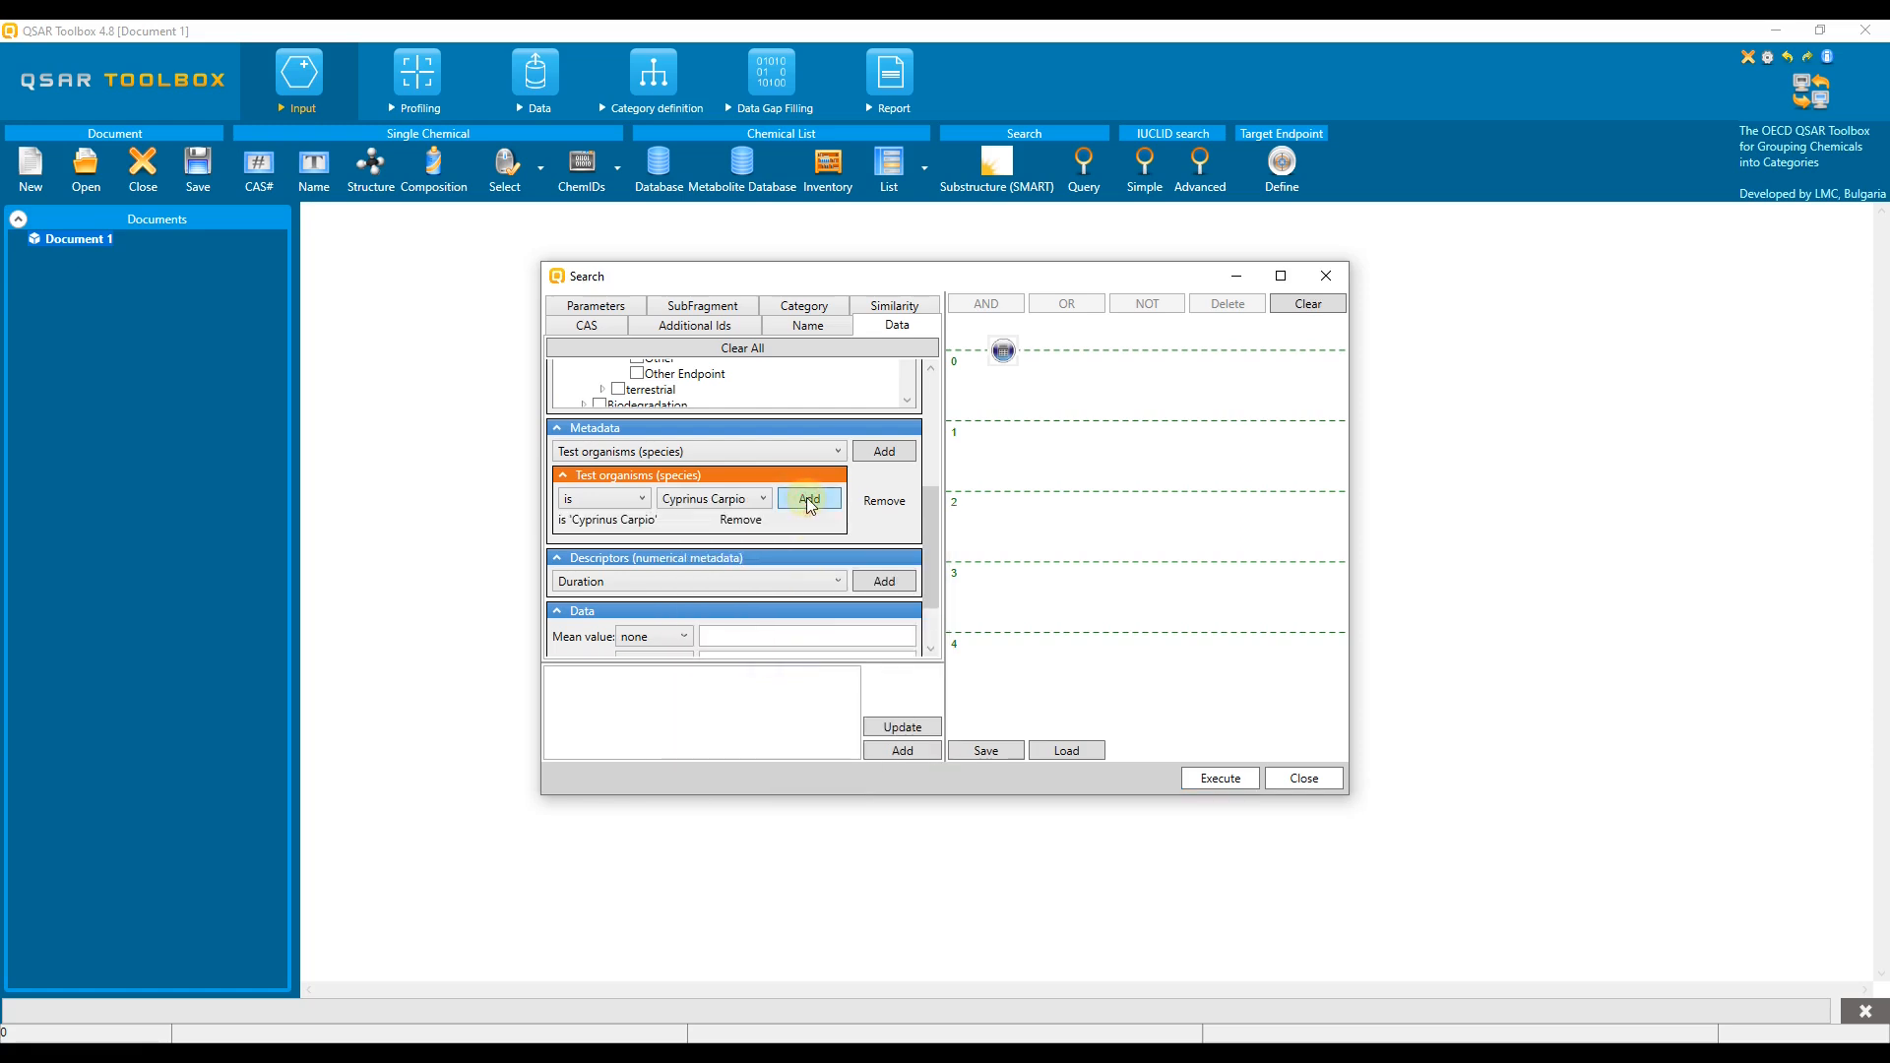
Add Duration as a numerical metadata descriptor for the data criterion.
{"action": "left_click_drag", "start_coordinate": [929, 511], "coordinate": [935, 537]}
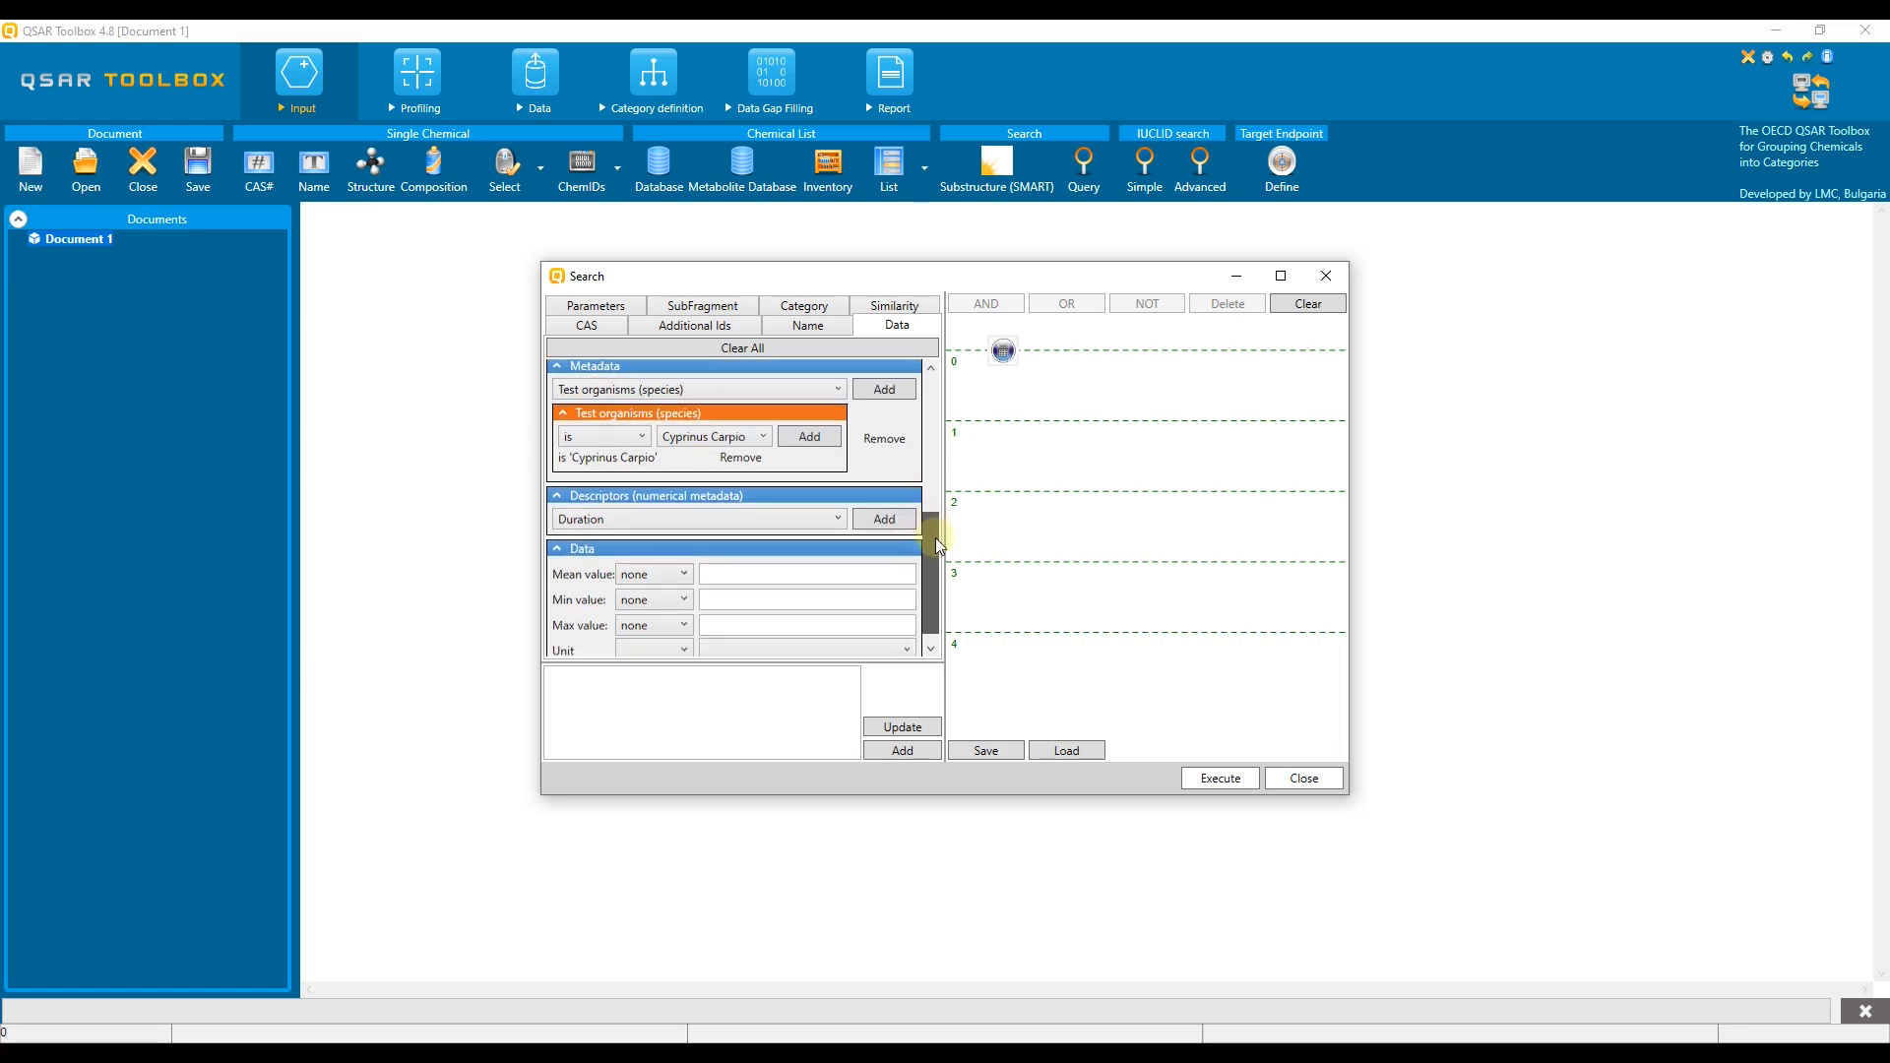
{"action": "left_click", "coordinate": [834, 520]}
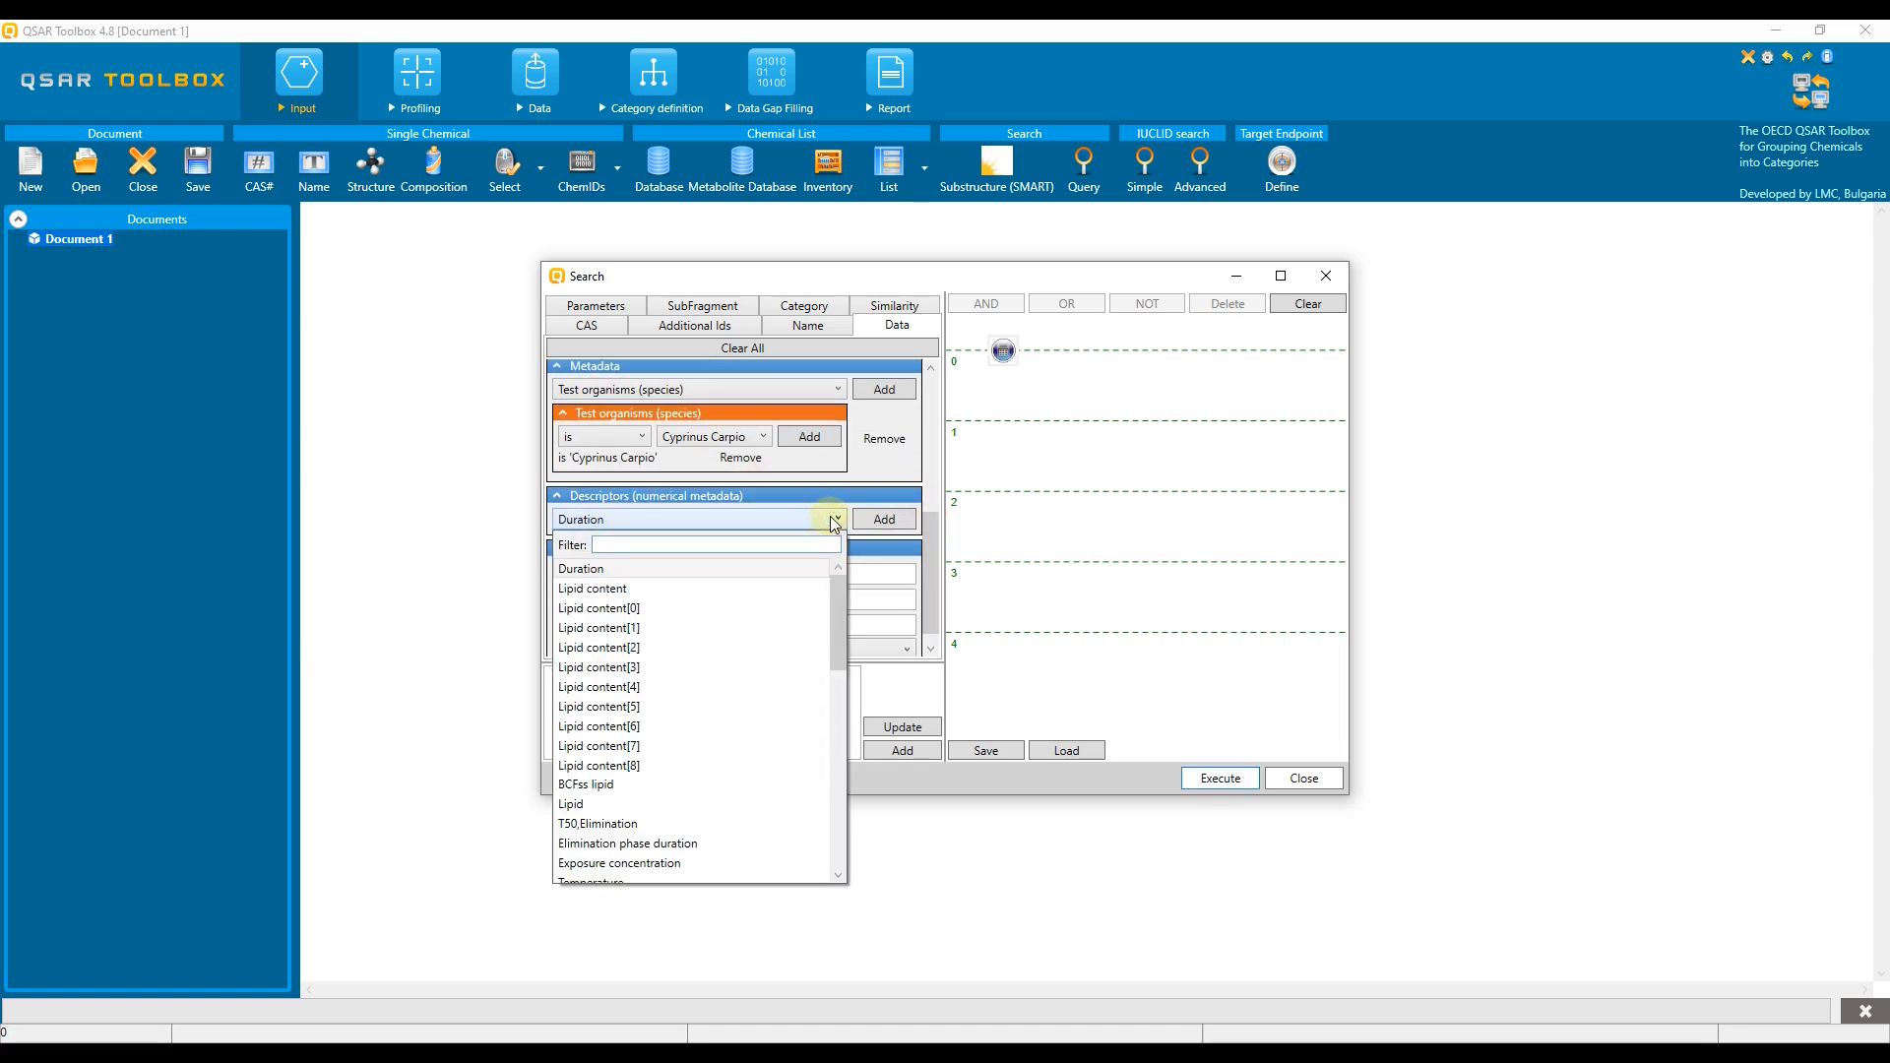
{"action": "type", "text": "dura"}
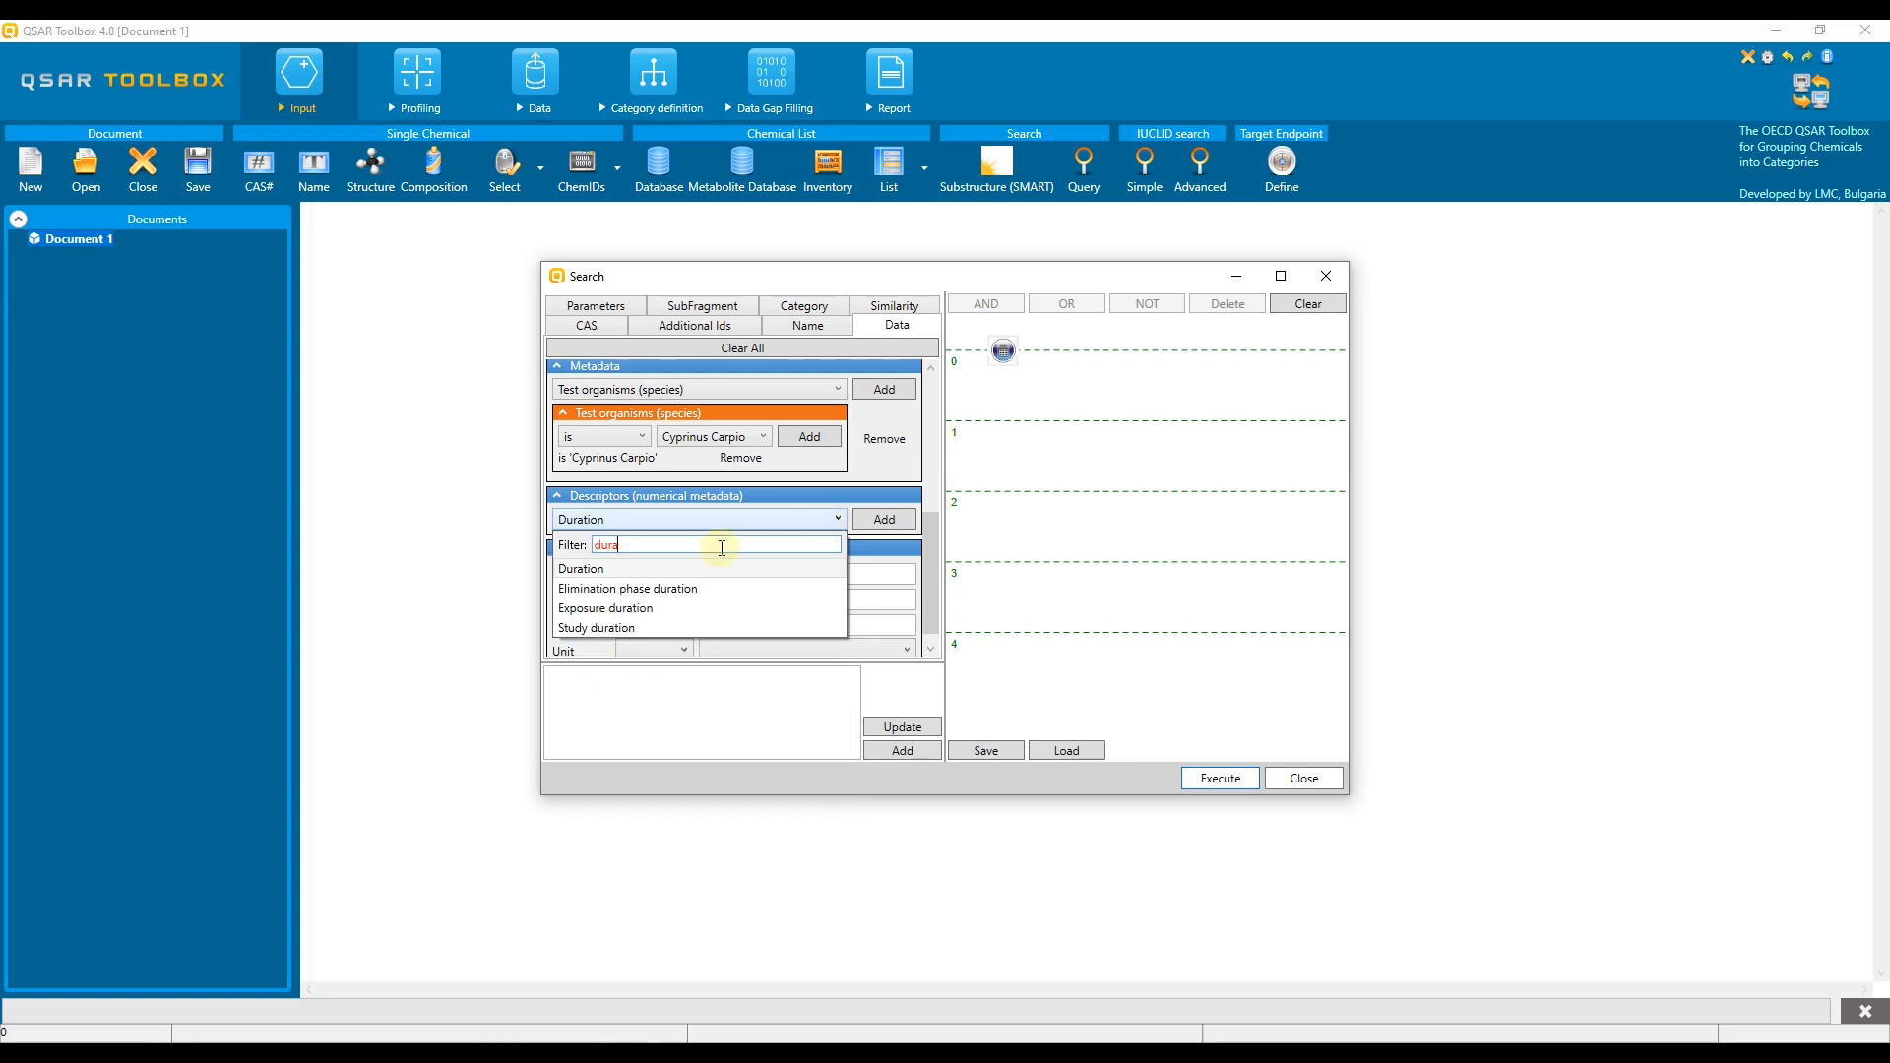
{"action": "left_click", "coordinate": [657, 570]}
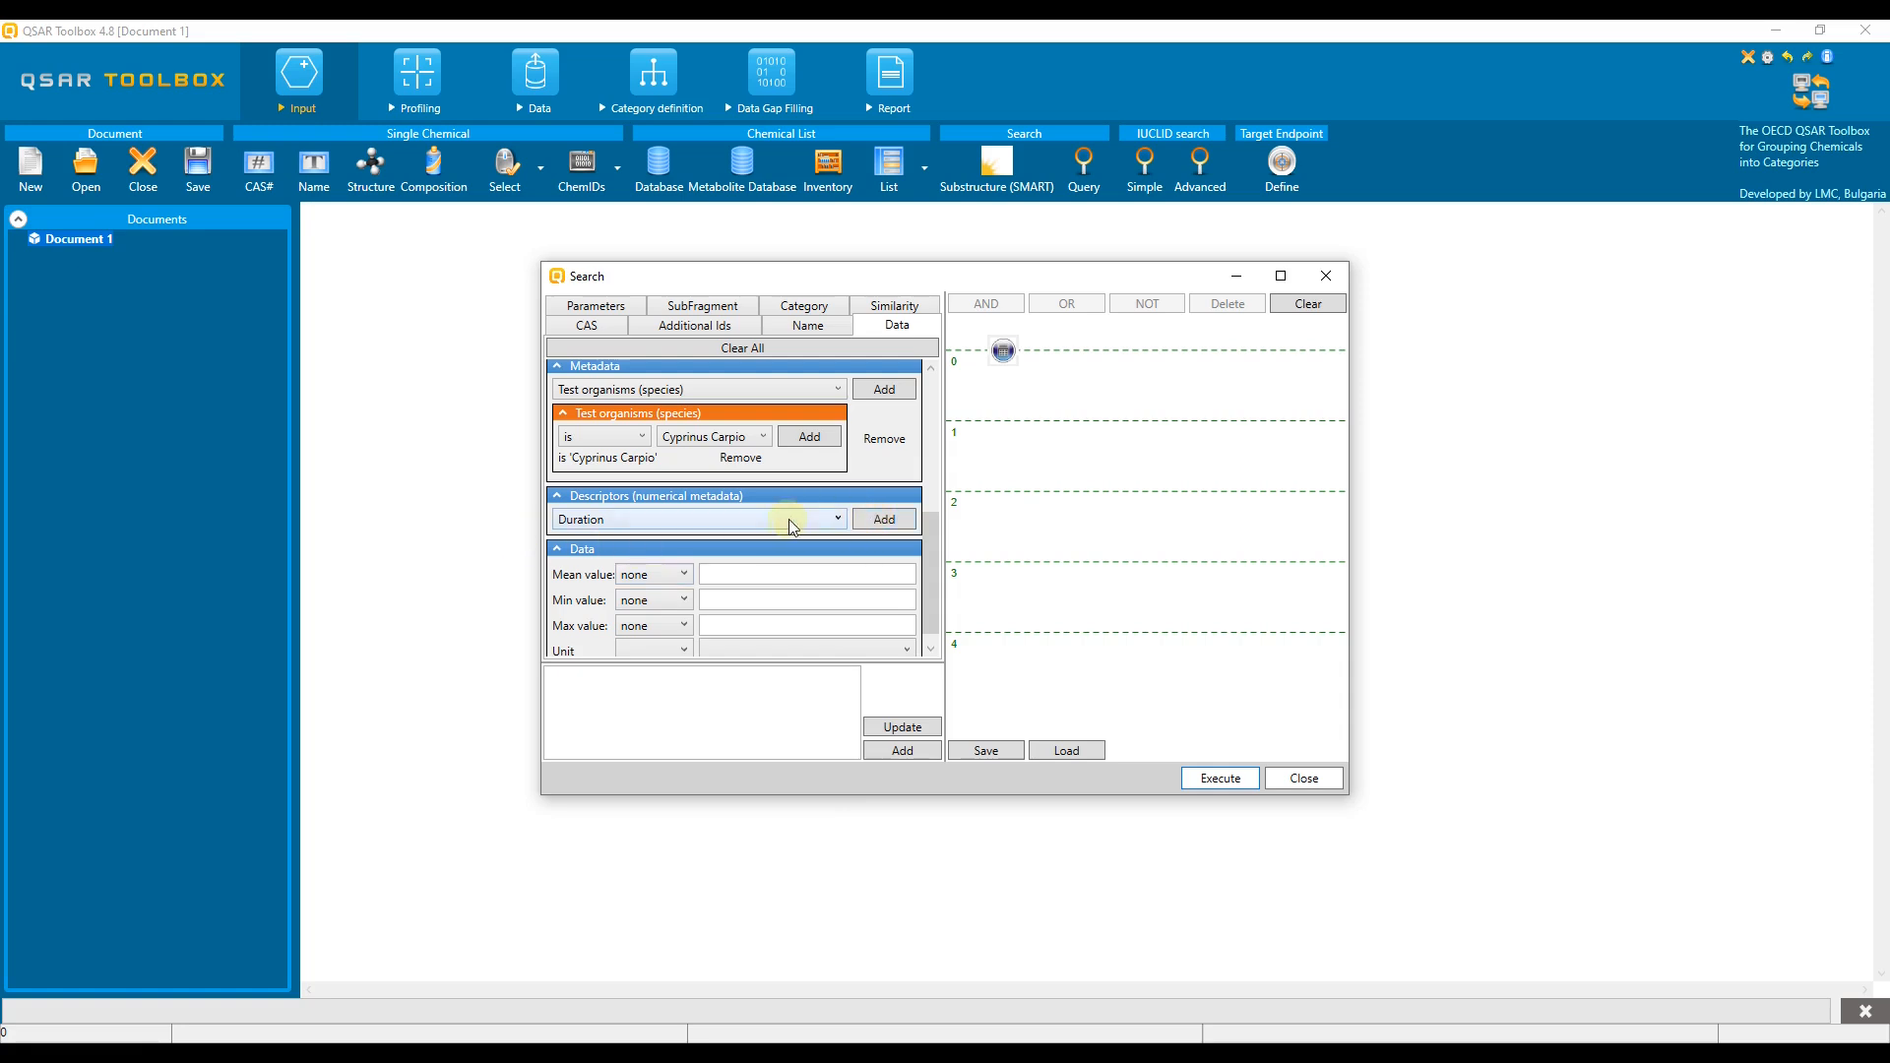
{"action": "left_click", "coordinate": [885, 522]}
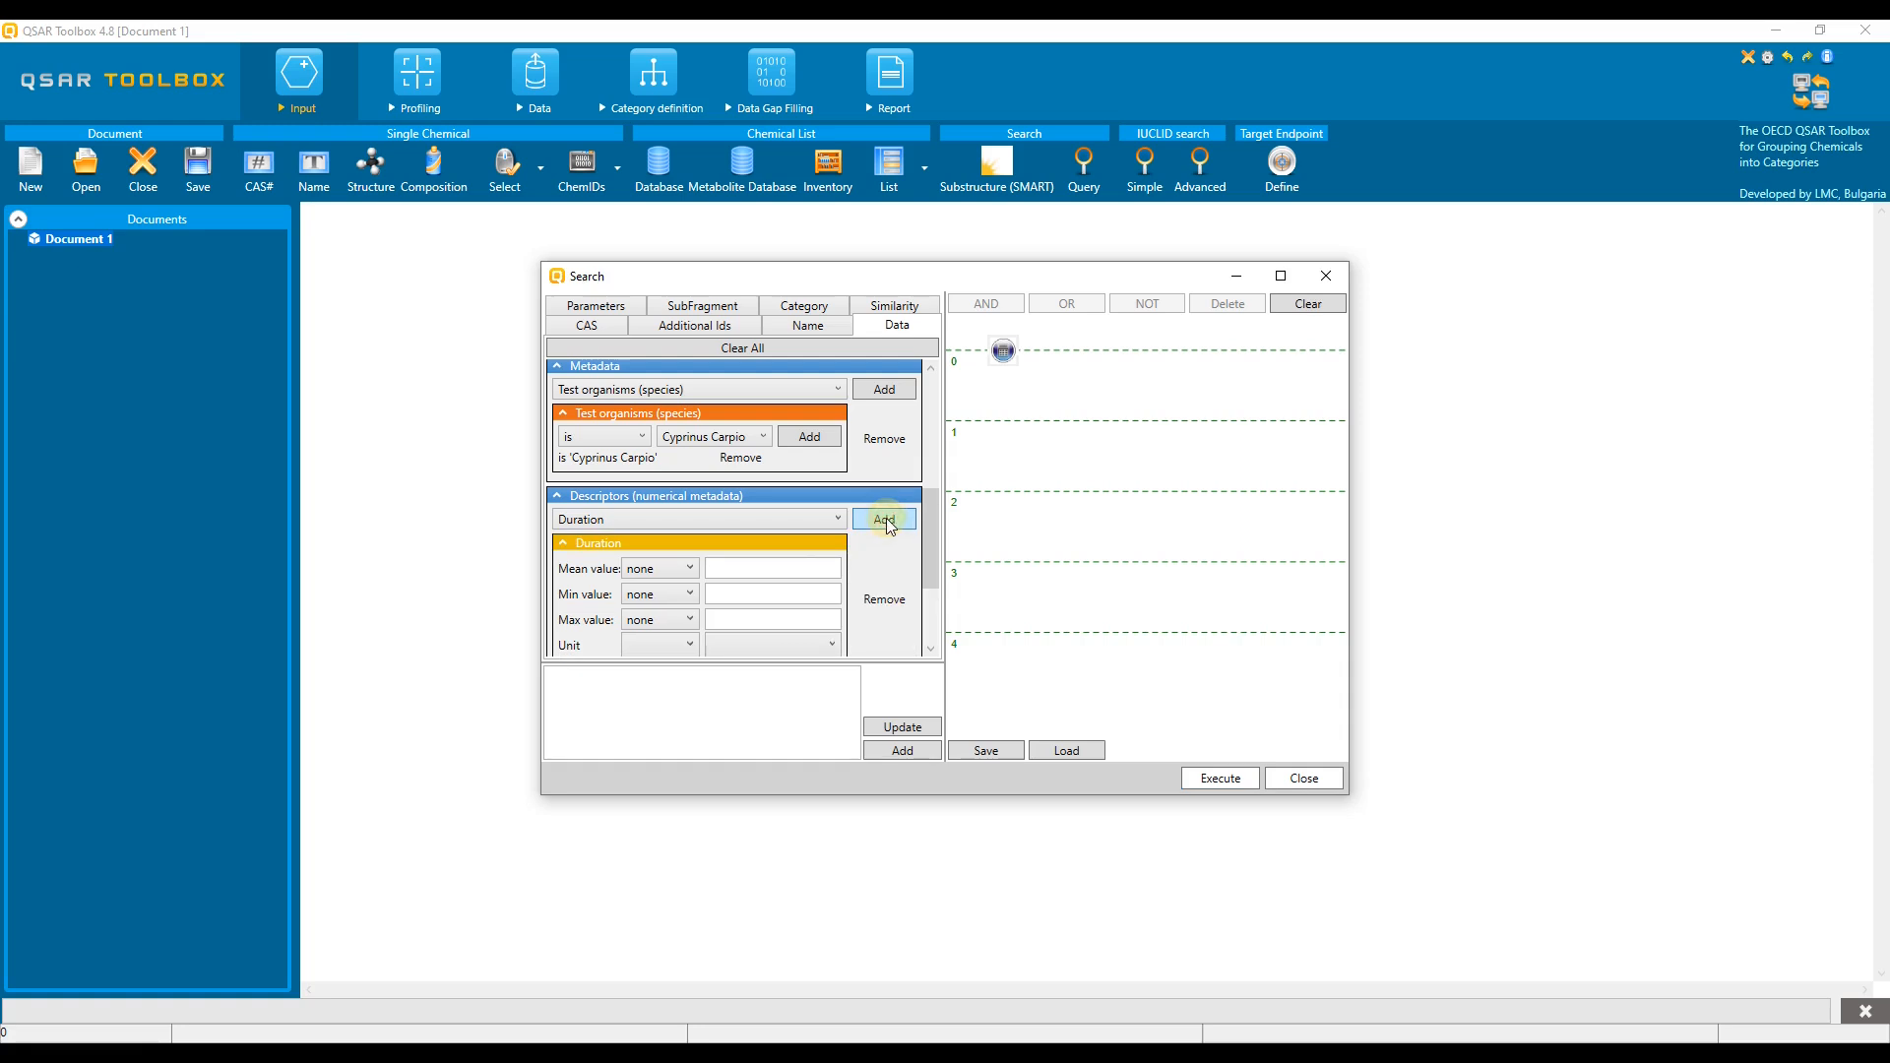
Set the Duration descriptor's mean value to the range 42 to 56 with the Time unit d.
{"action": "left_click", "coordinate": [689, 570]}
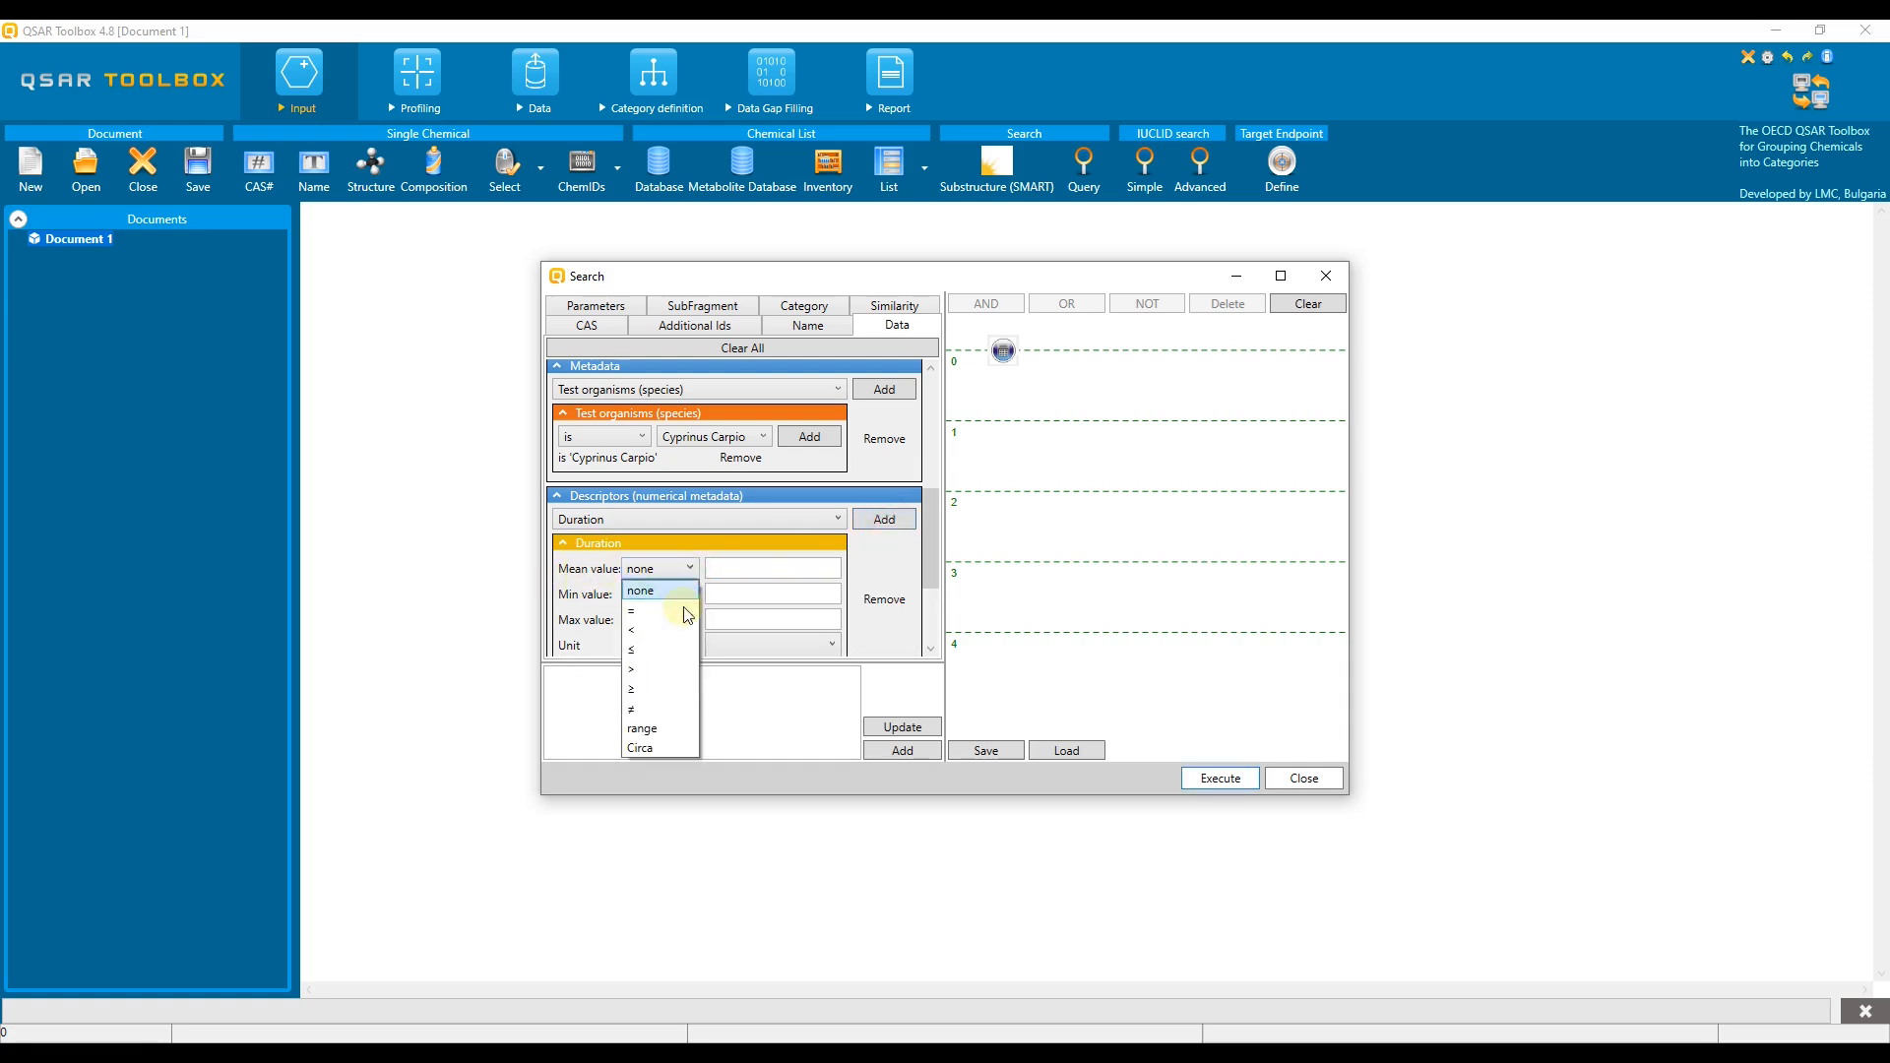
{"action": "left_click", "coordinate": [642, 729]}
{"action": "left_click", "coordinate": [726, 571]}
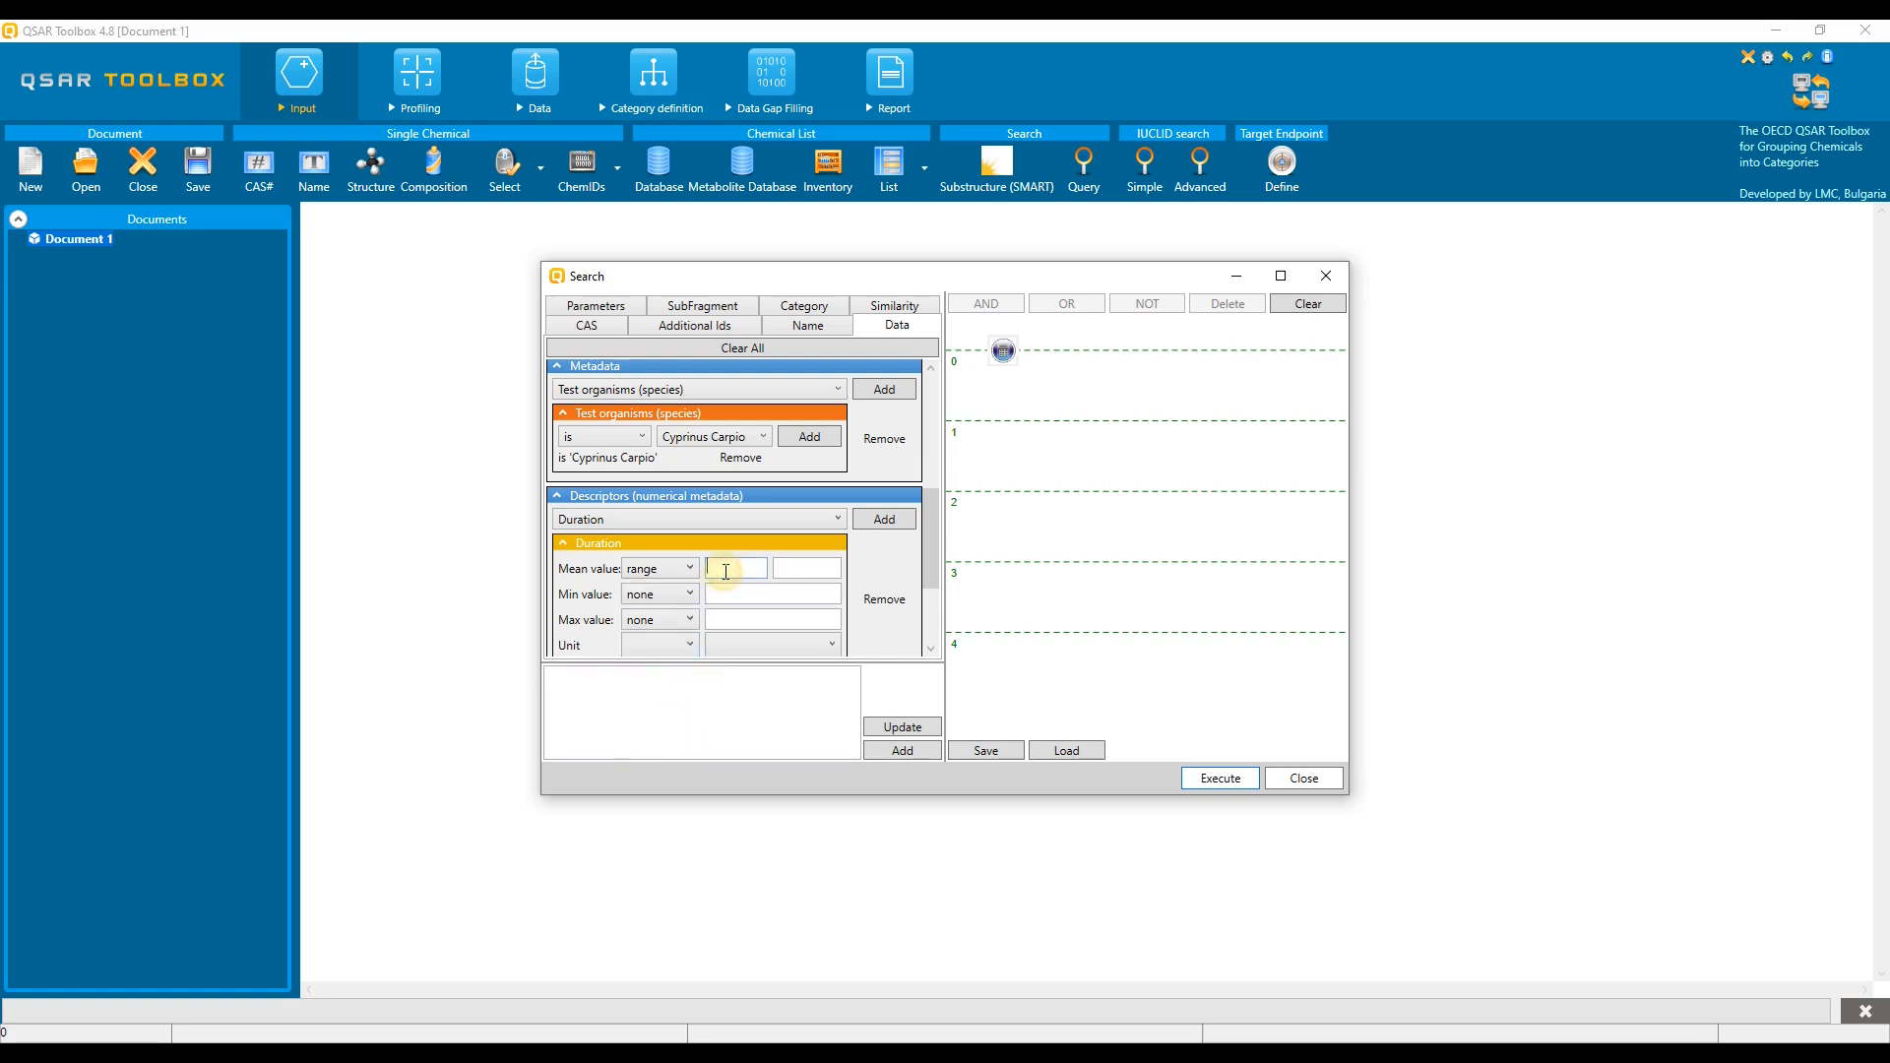
{"action": "type", "text": "42"}
{"action": "left_click", "coordinate": [787, 572]}
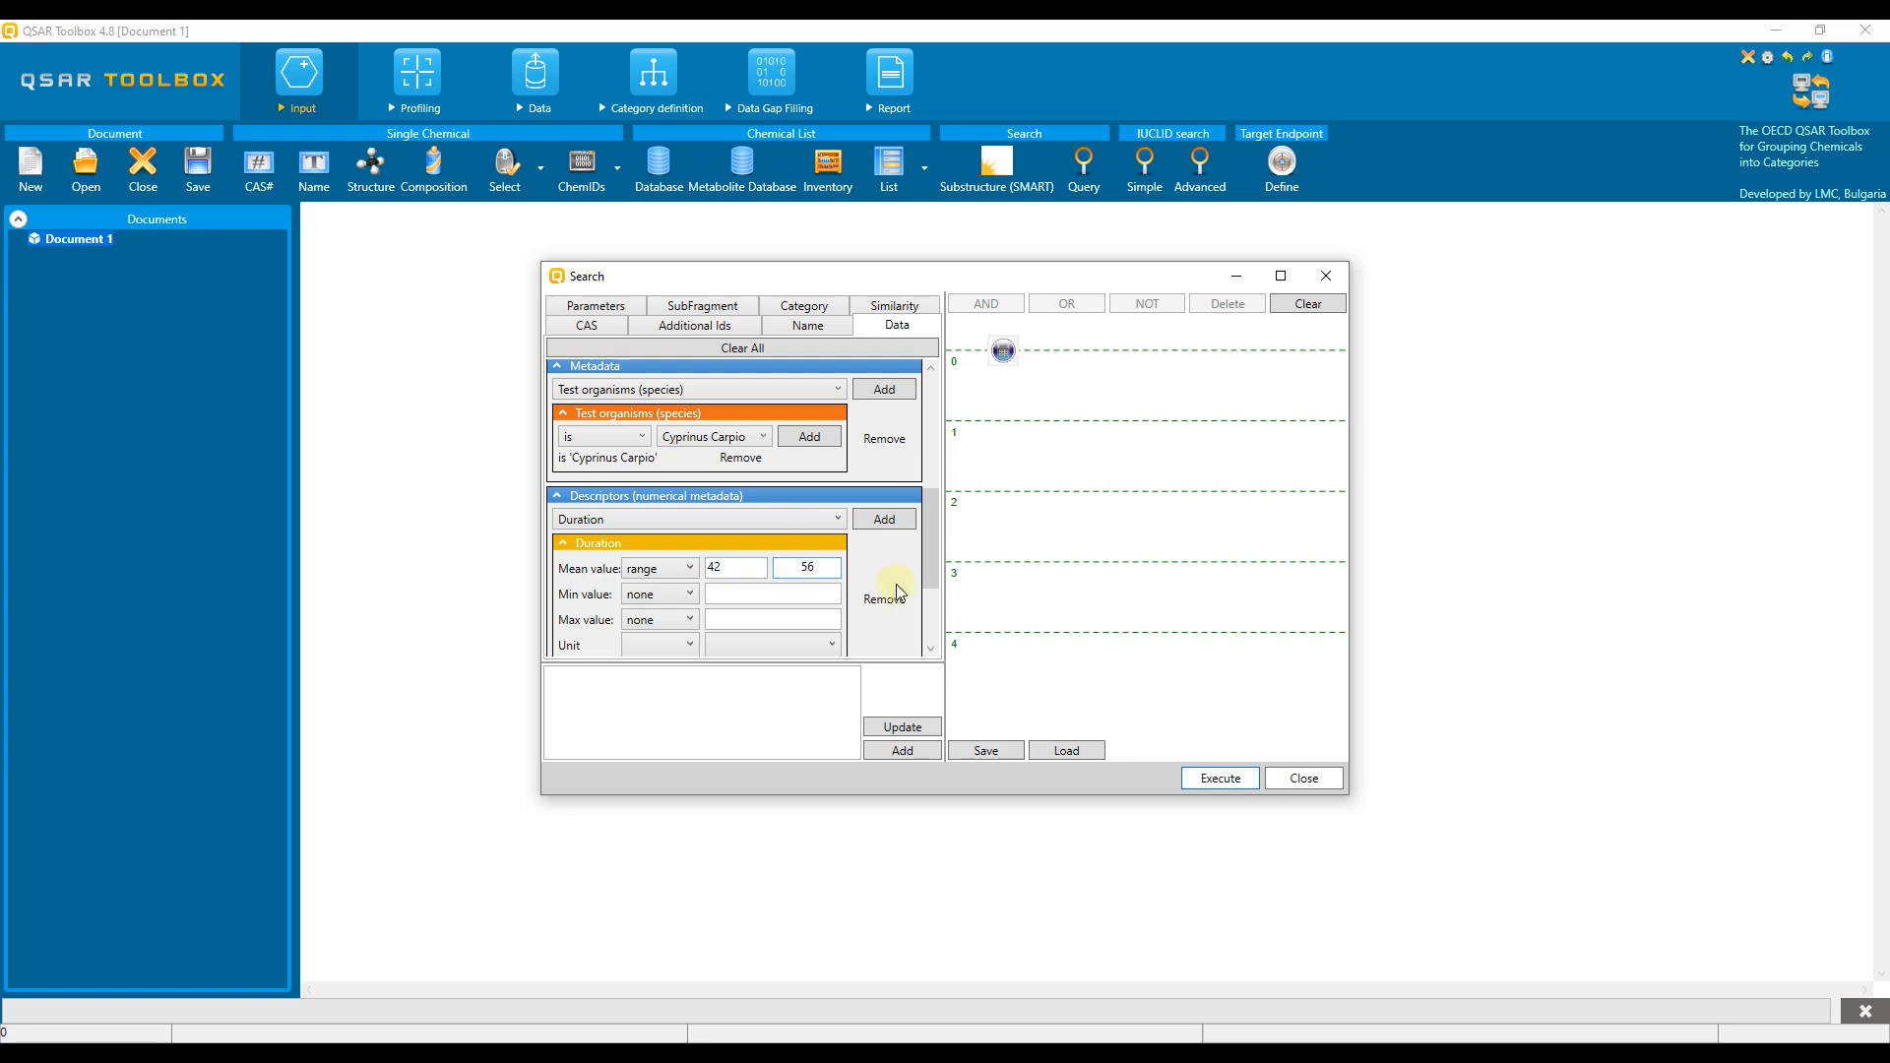
{"action": "left_click_drag", "start_coordinate": [932, 547], "coordinate": [929, 569]}
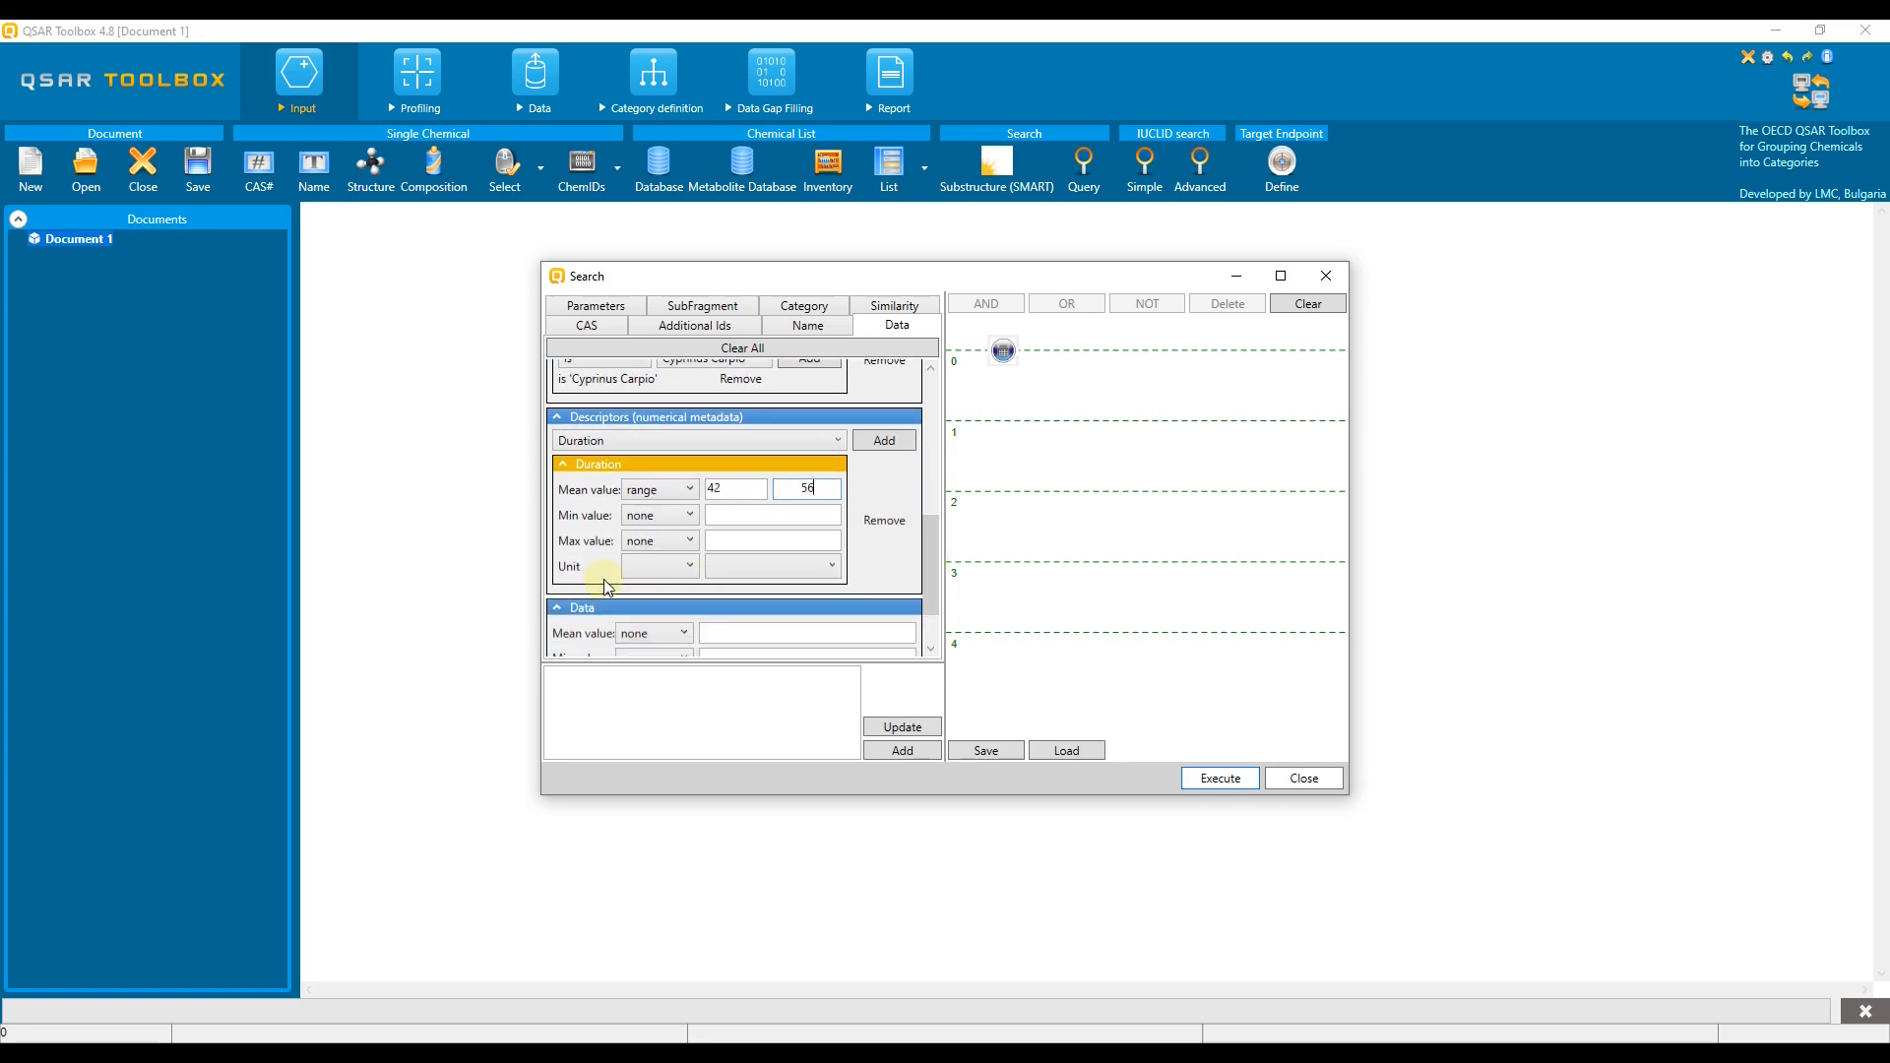
{"action": "left_click", "coordinate": [679, 565]}
{"action": "left_click", "coordinate": [661, 618]}
{"action": "left_click", "coordinate": [807, 565]}
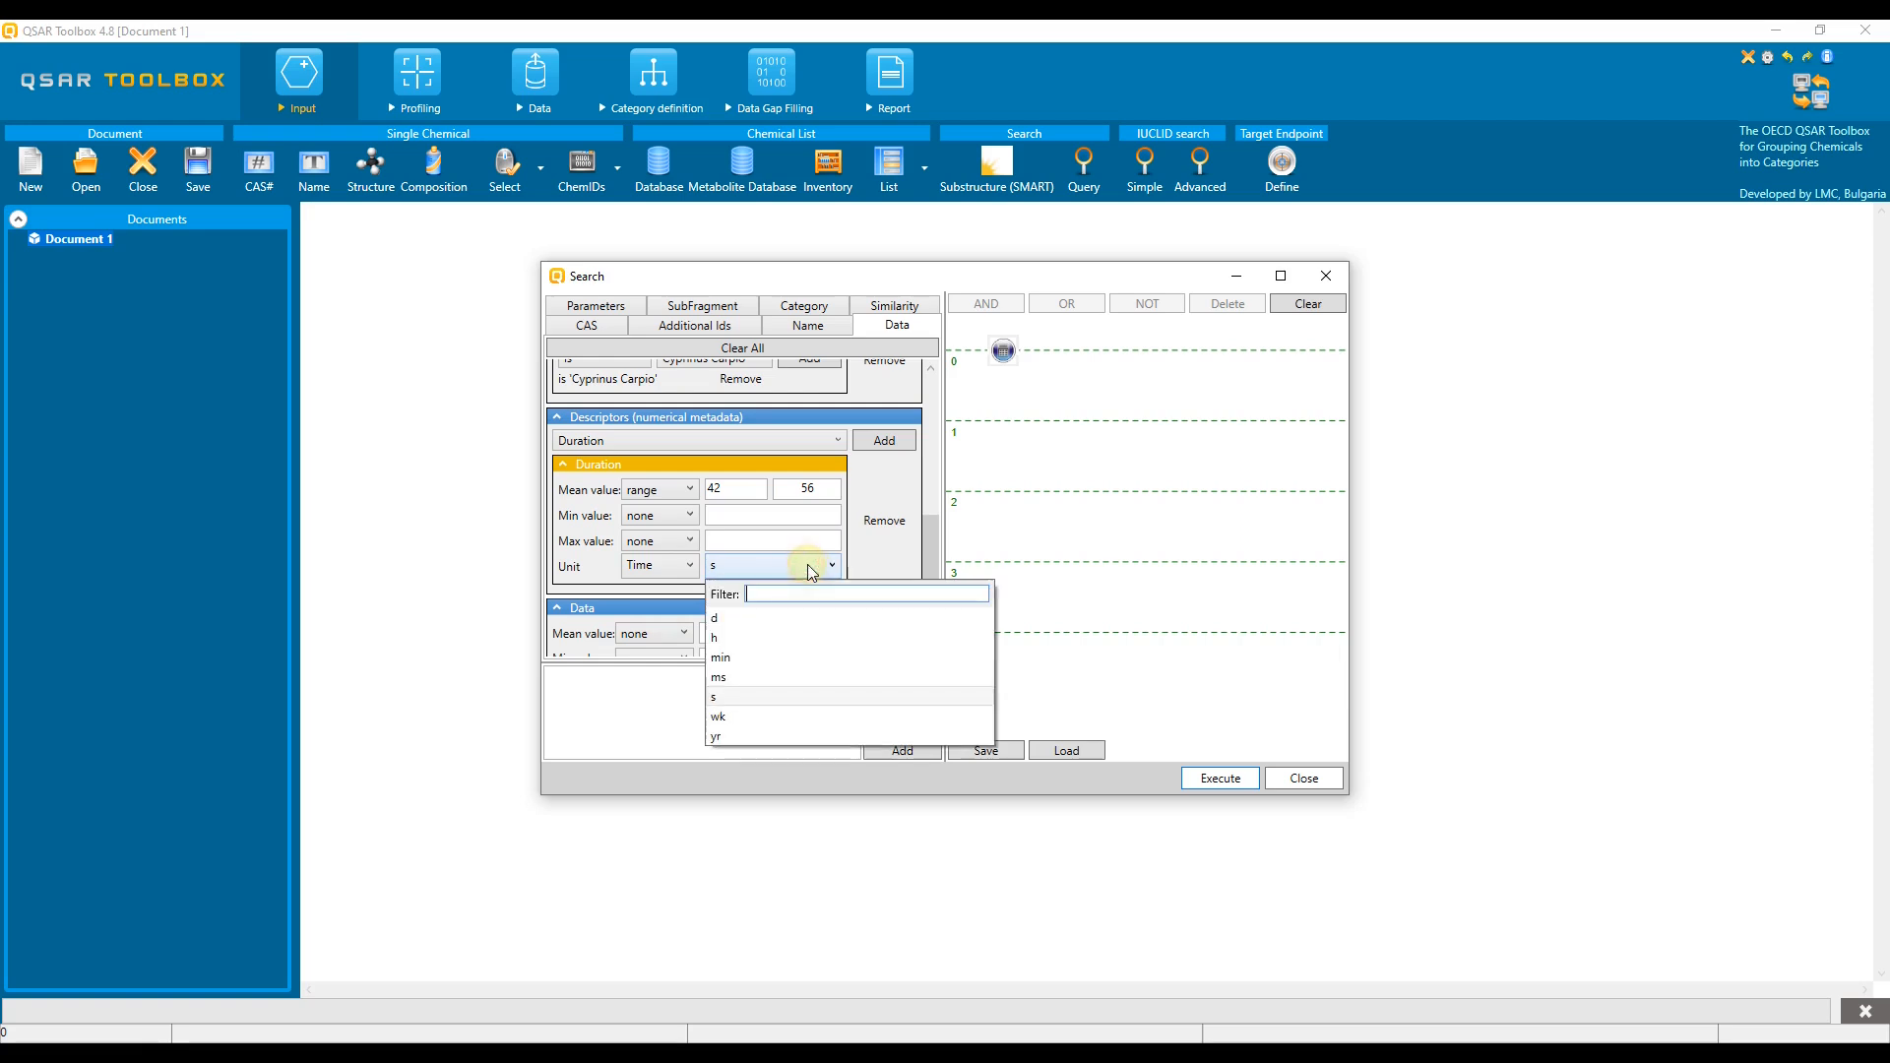
{"action": "left_click", "coordinate": [728, 620]}
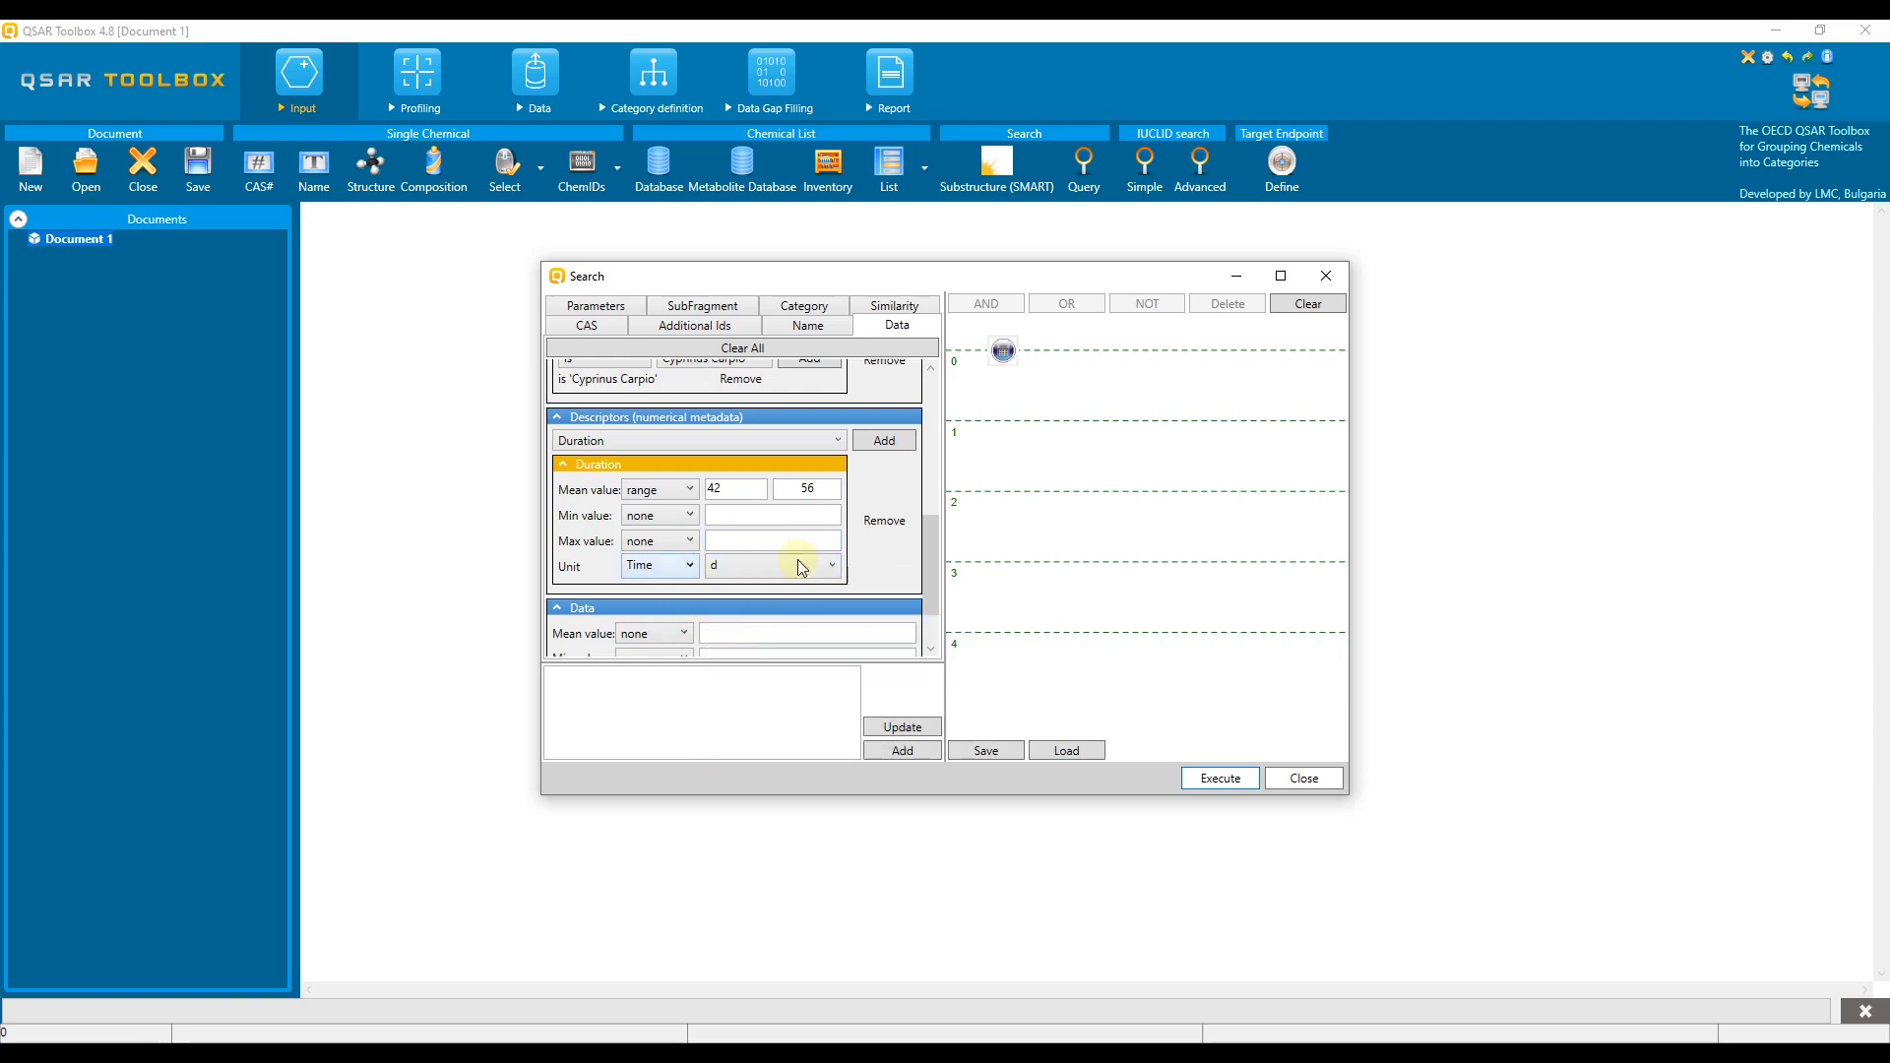
Limit the BCF data's mean value to < 2000 with the Specific volume unit L/kg and add the data criterion to the query.
{"action": "left_click_drag", "start_coordinate": [929, 557], "coordinate": [928, 581]}
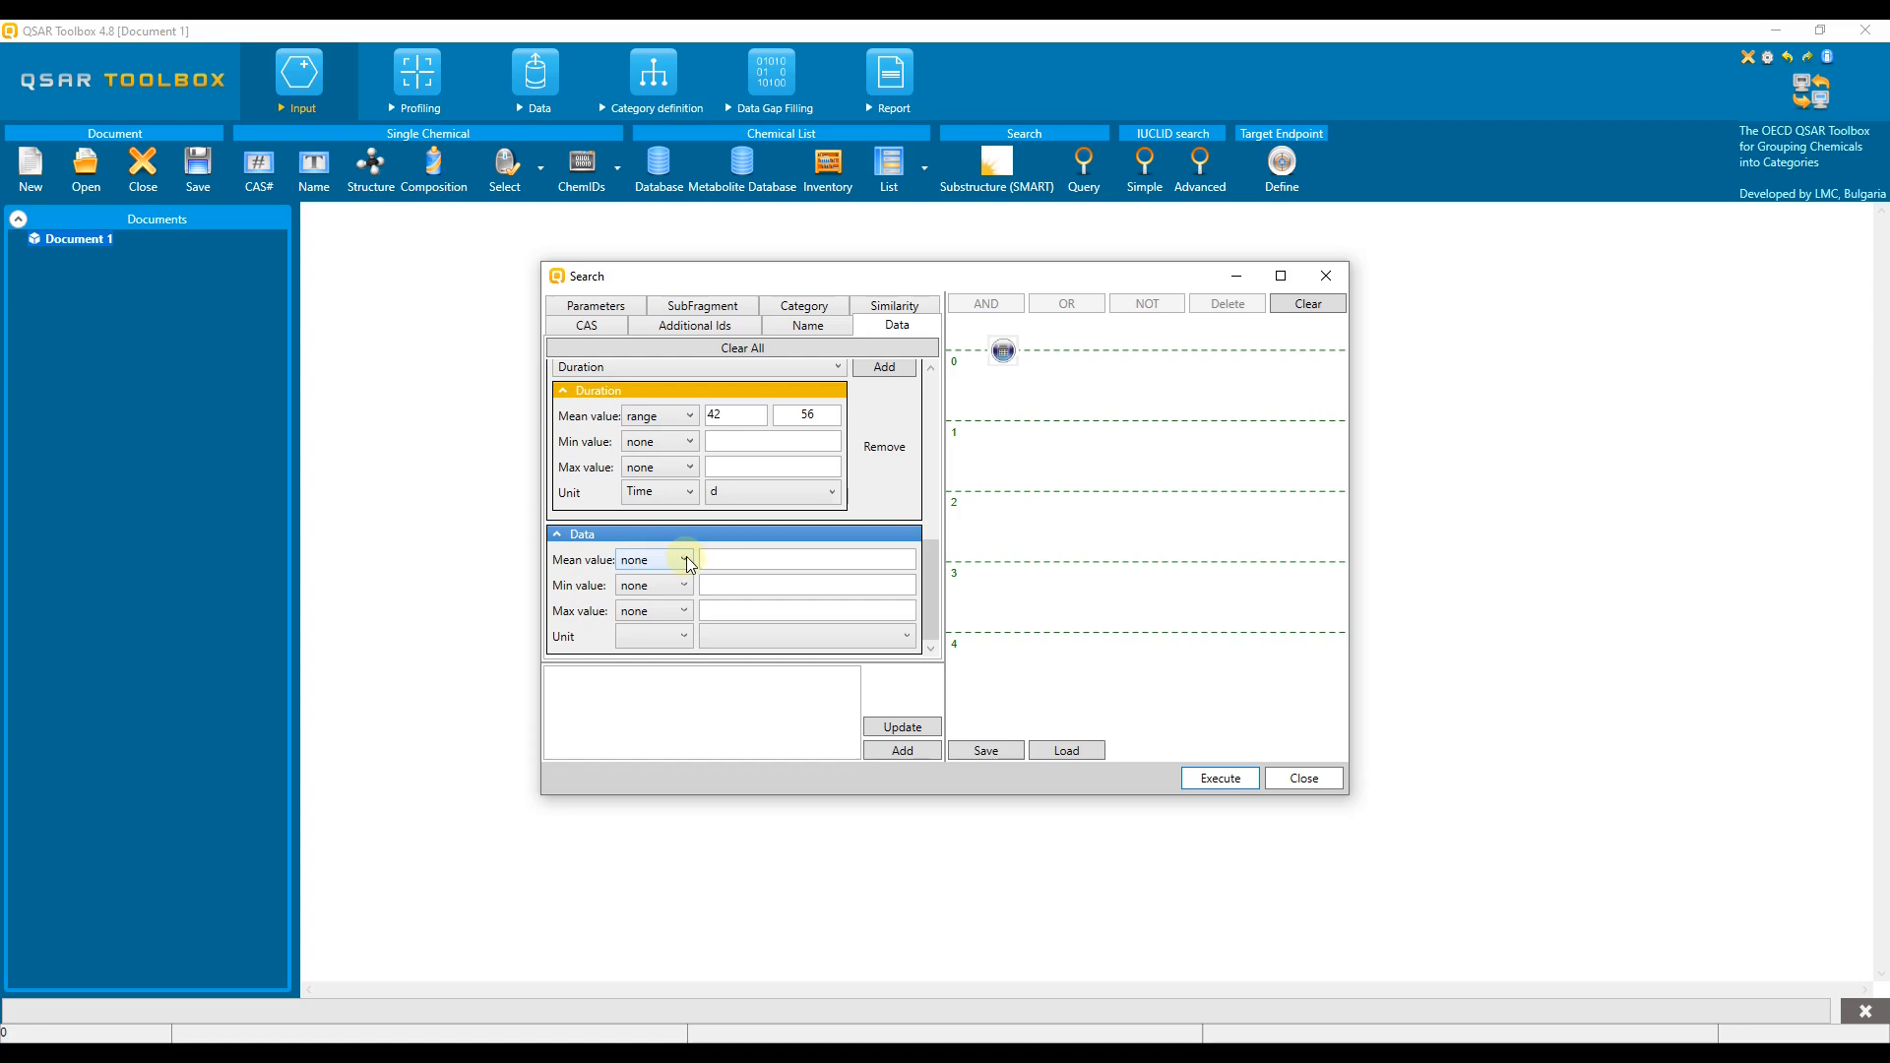
{"action": "left_click", "coordinate": [687, 557]}
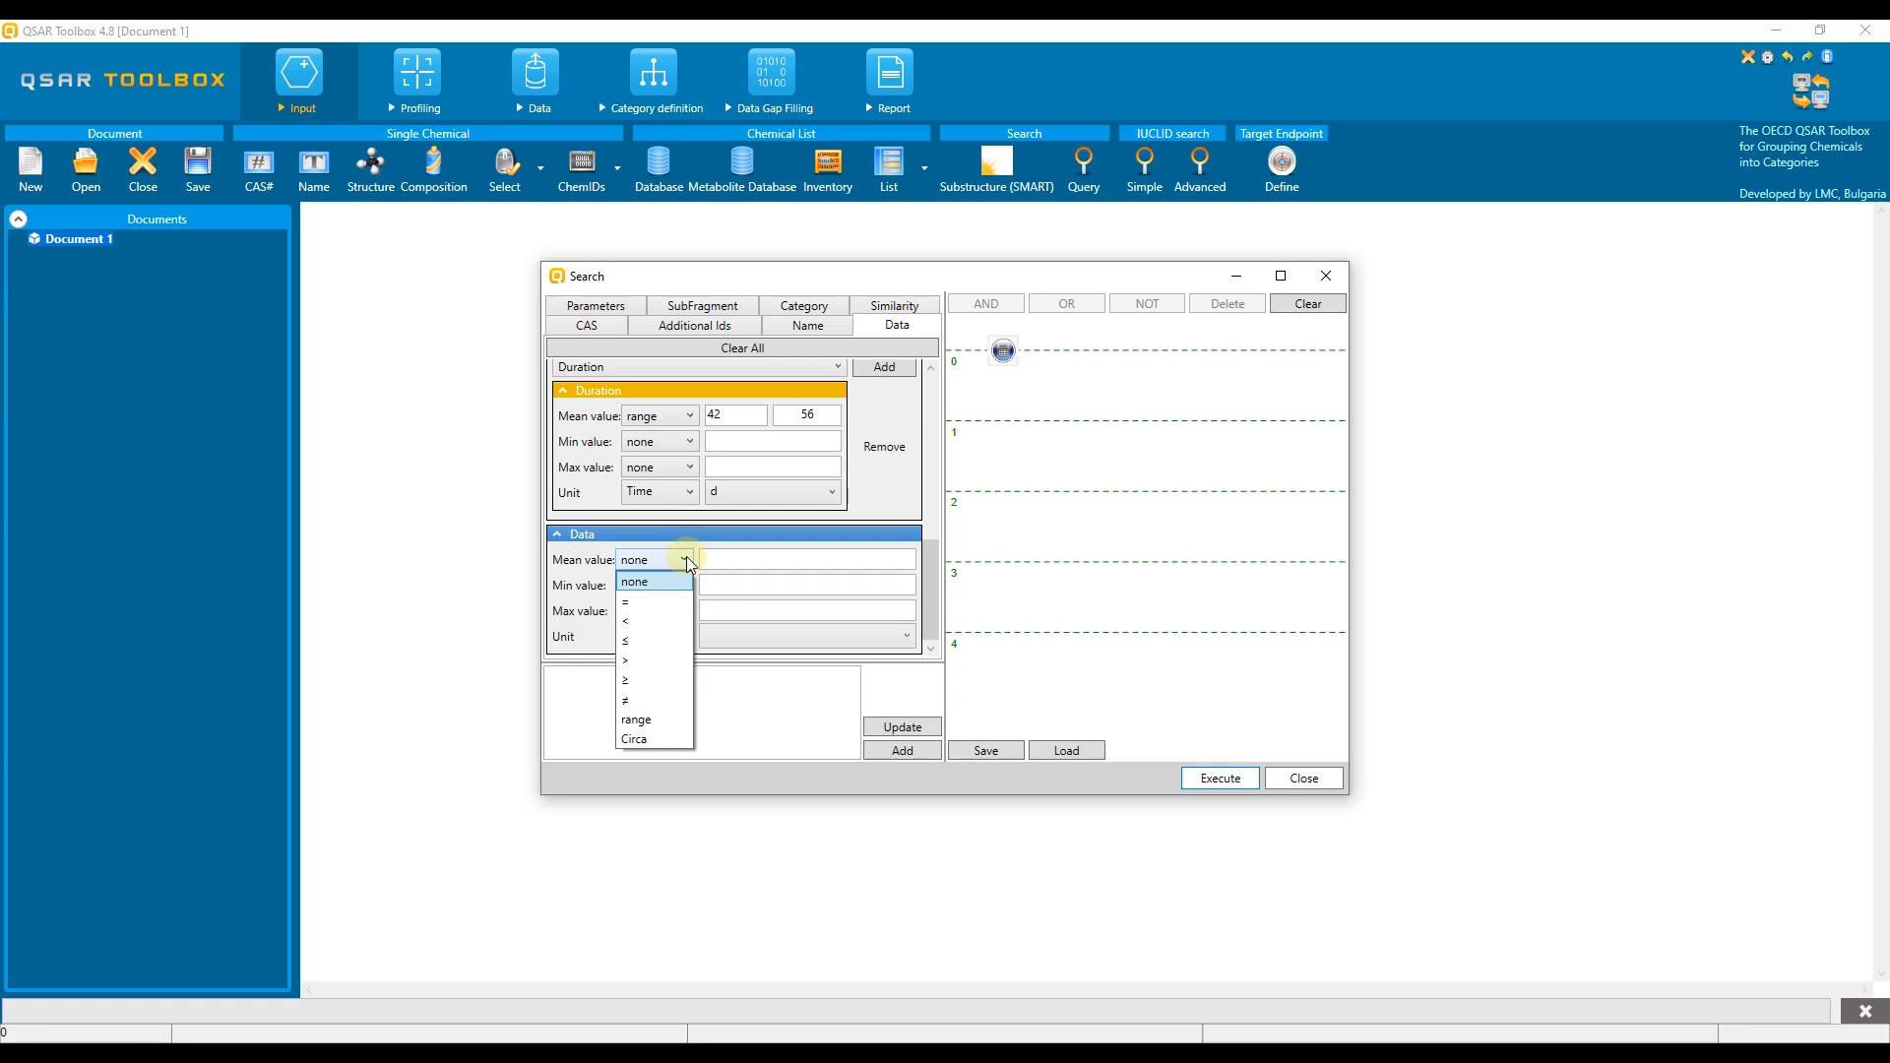
{"action": "left_click", "coordinate": [642, 621]}
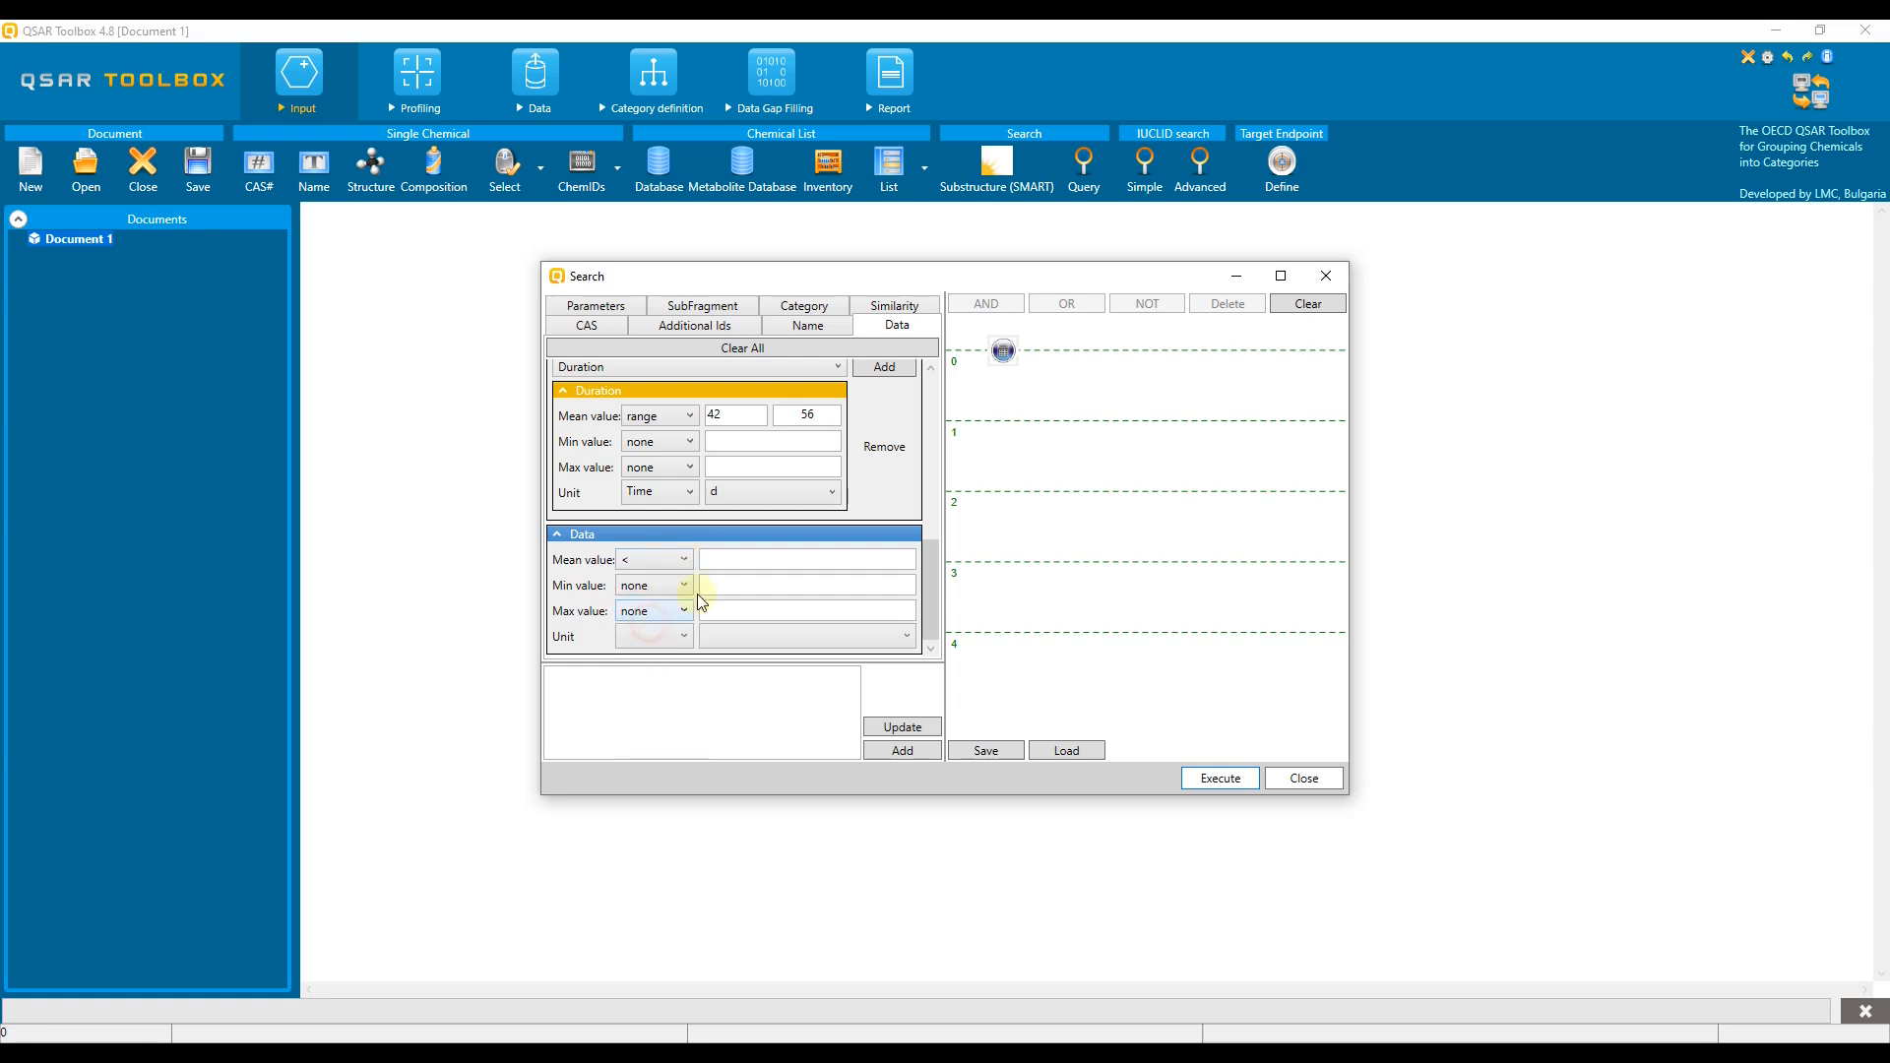
{"action": "left_click", "coordinate": [721, 559]}
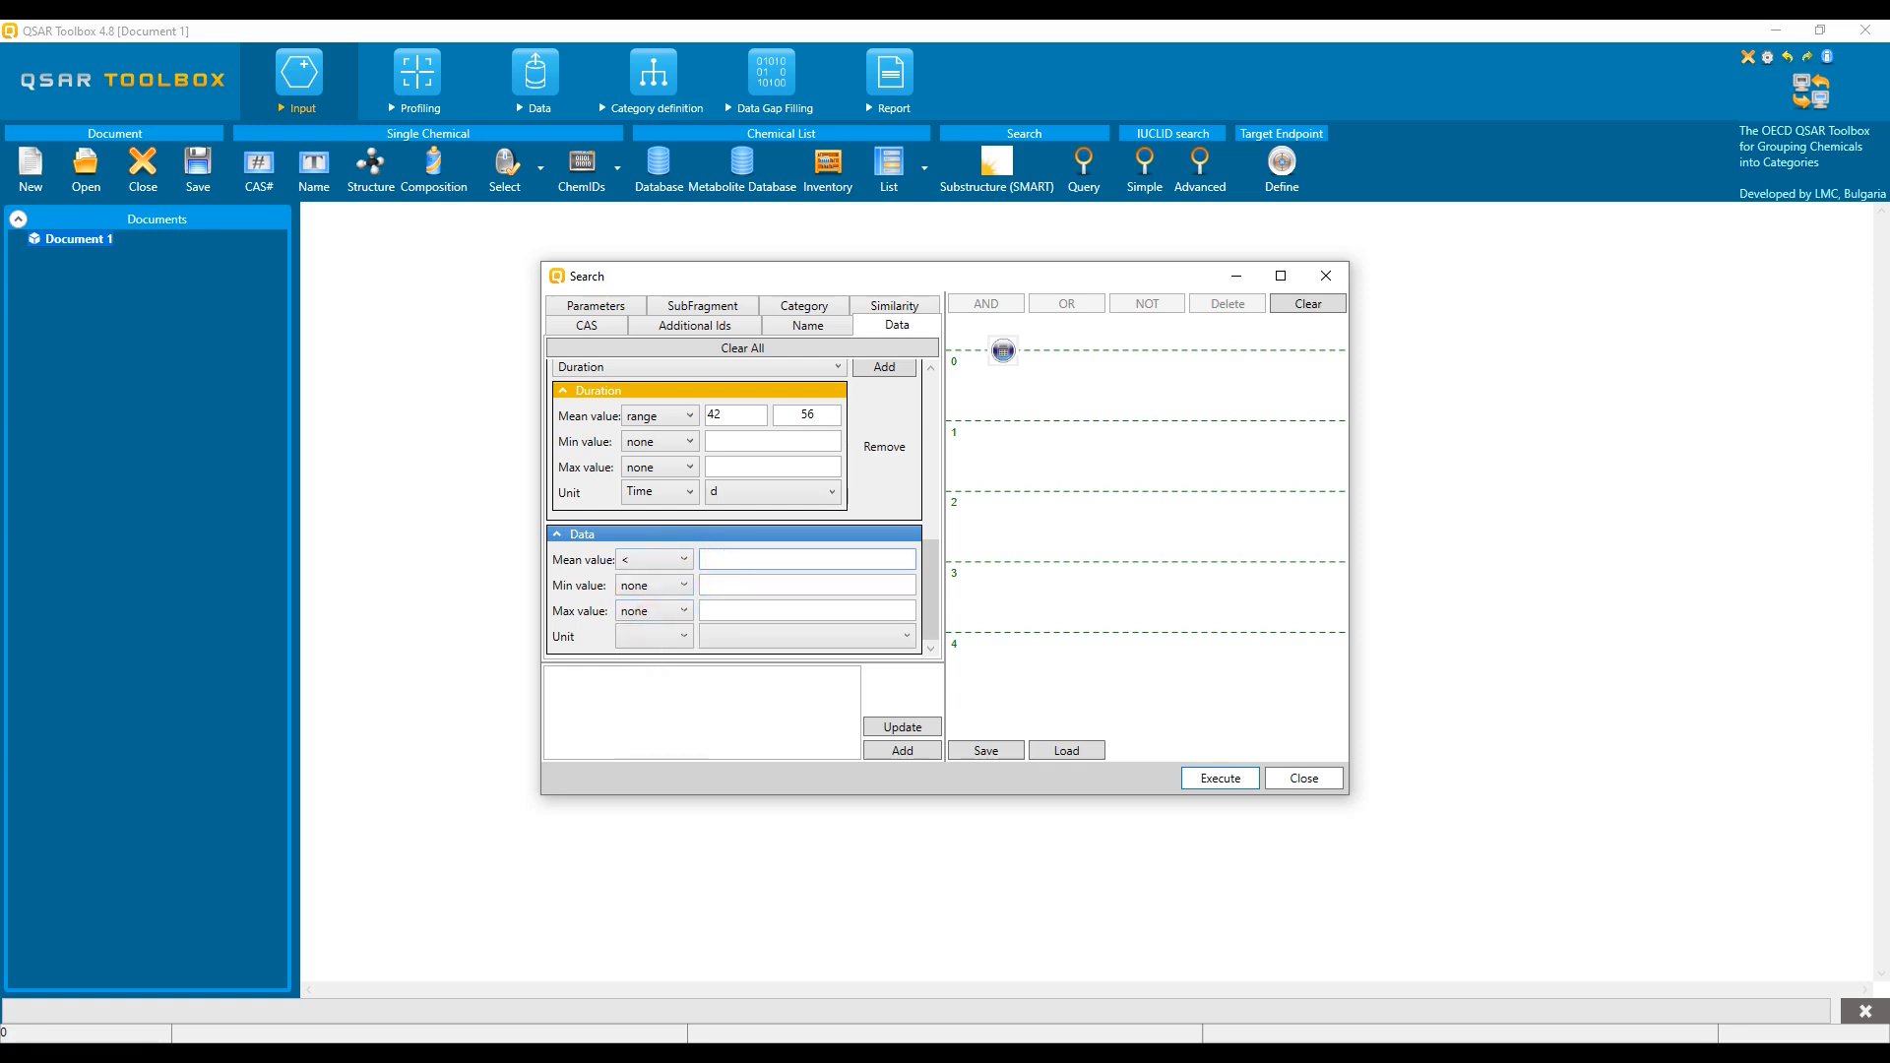
{"action": "left_click", "coordinate": [684, 636]}
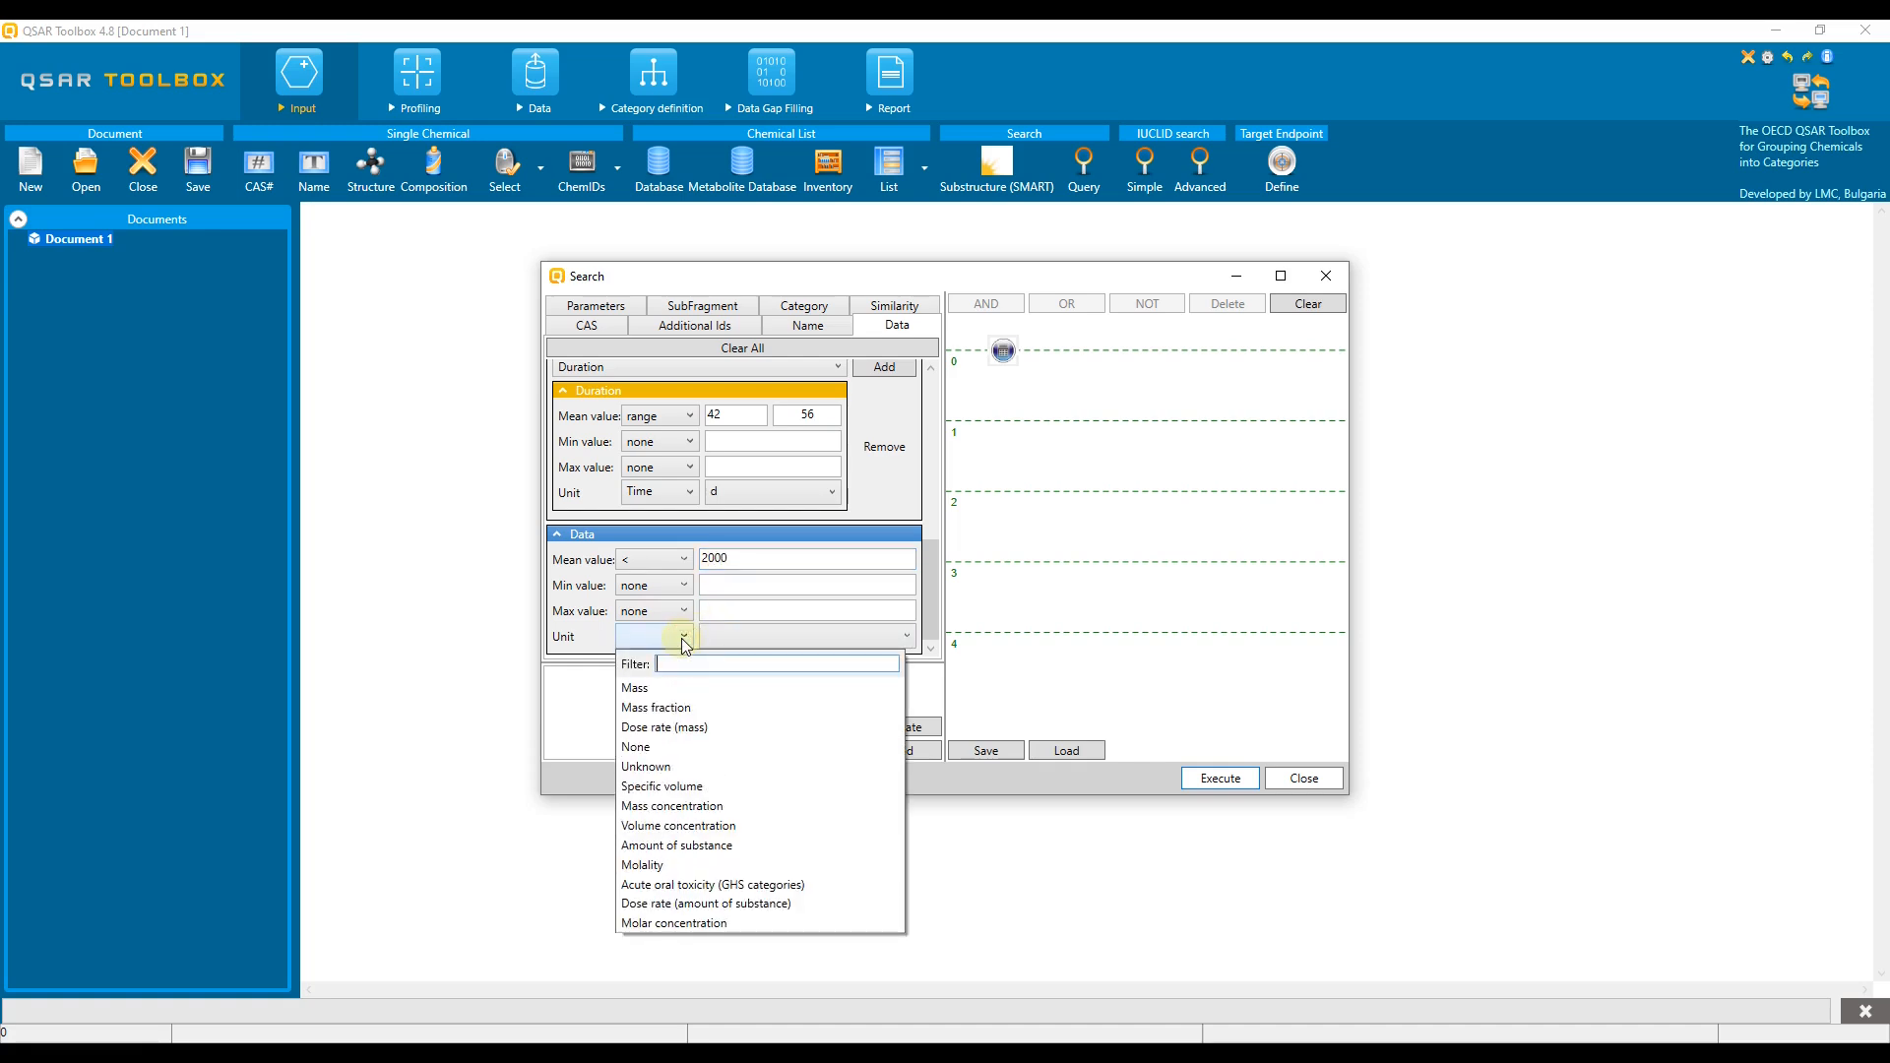
{"action": "left_click", "coordinate": [686, 786]}
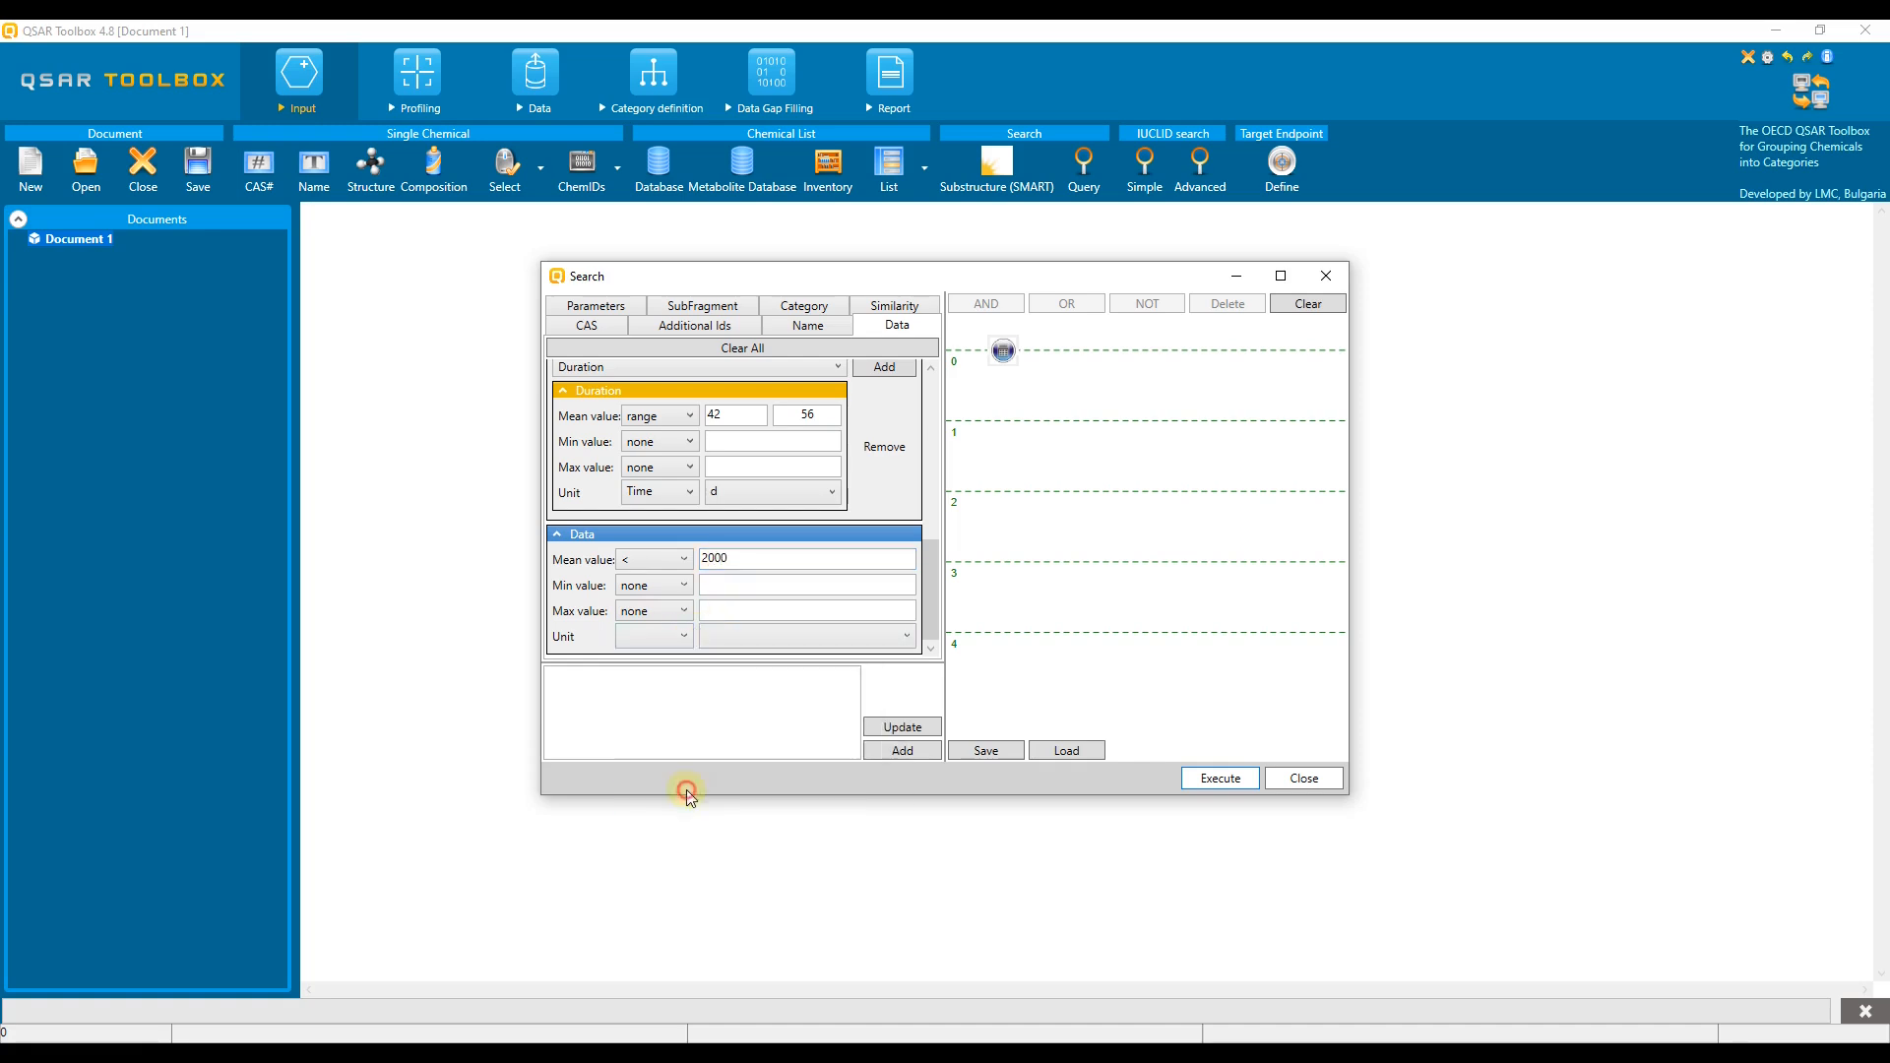
{"action": "left_click", "coordinate": [784, 638]}
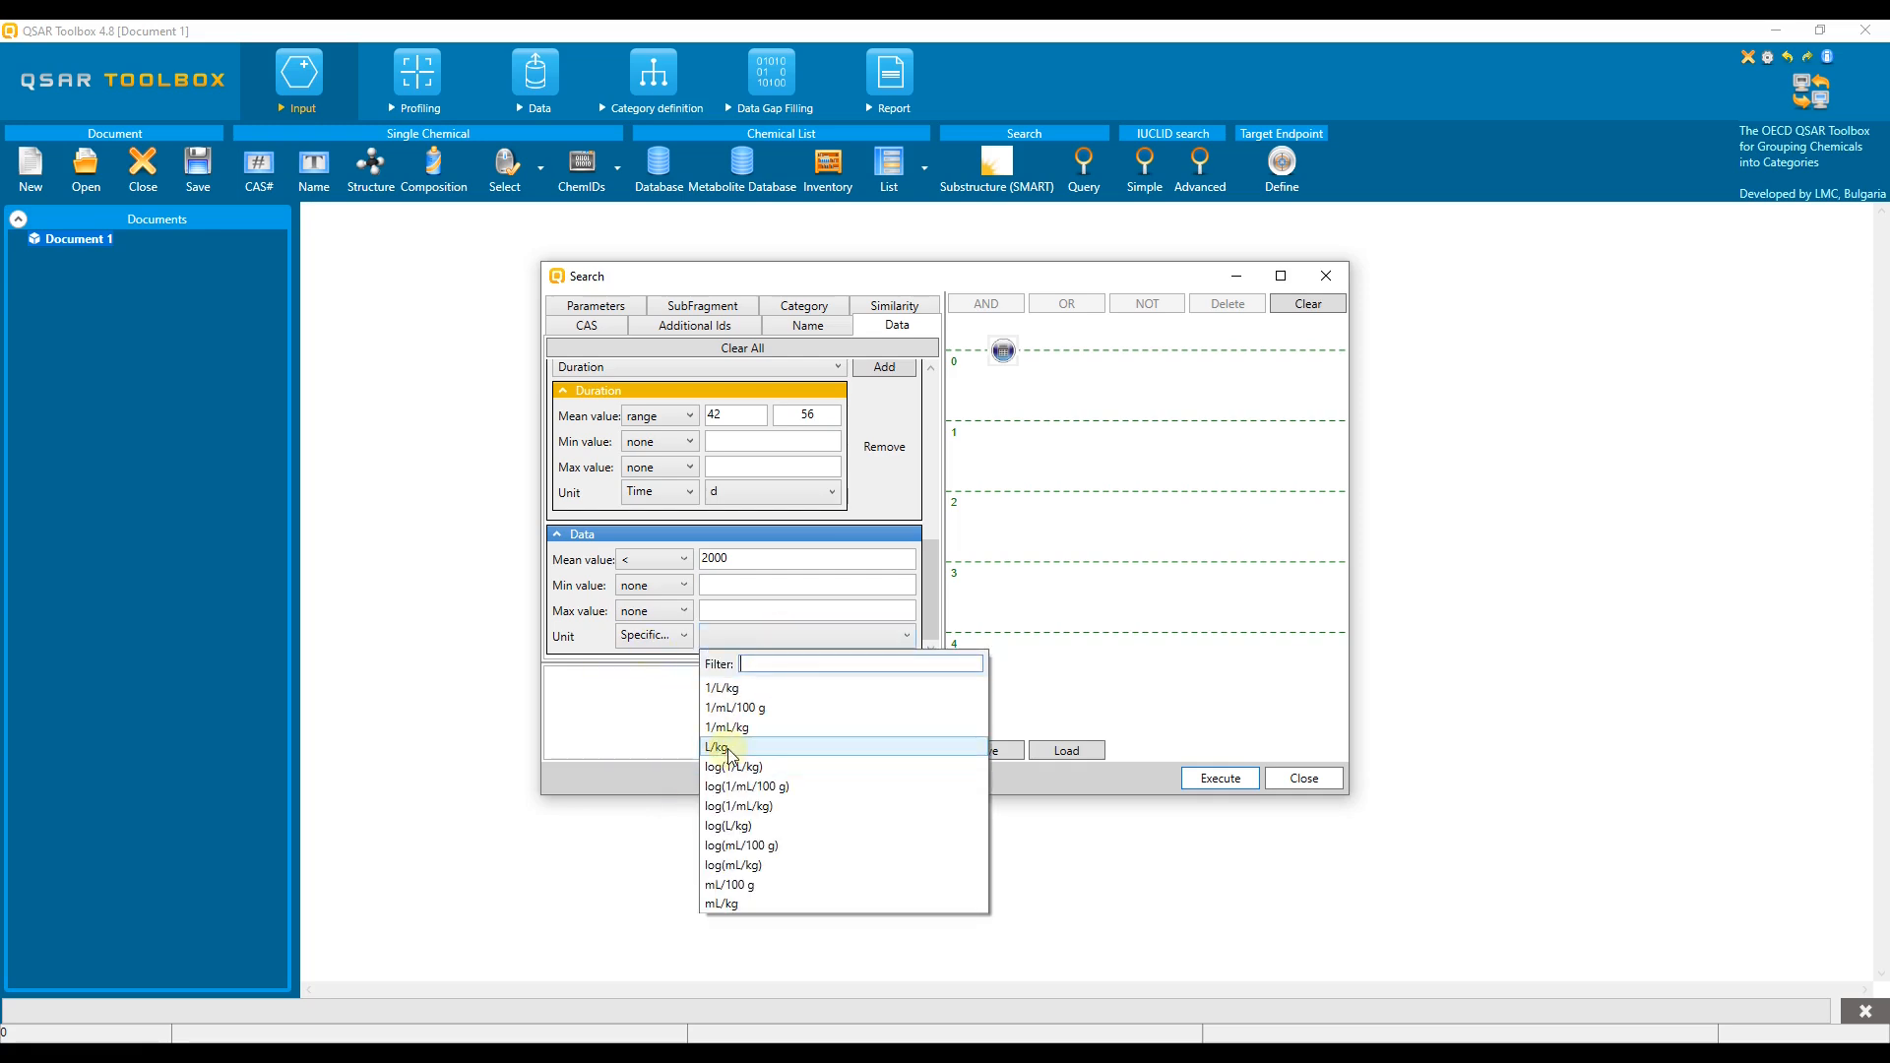
{"action": "left_click", "coordinate": [750, 749]}
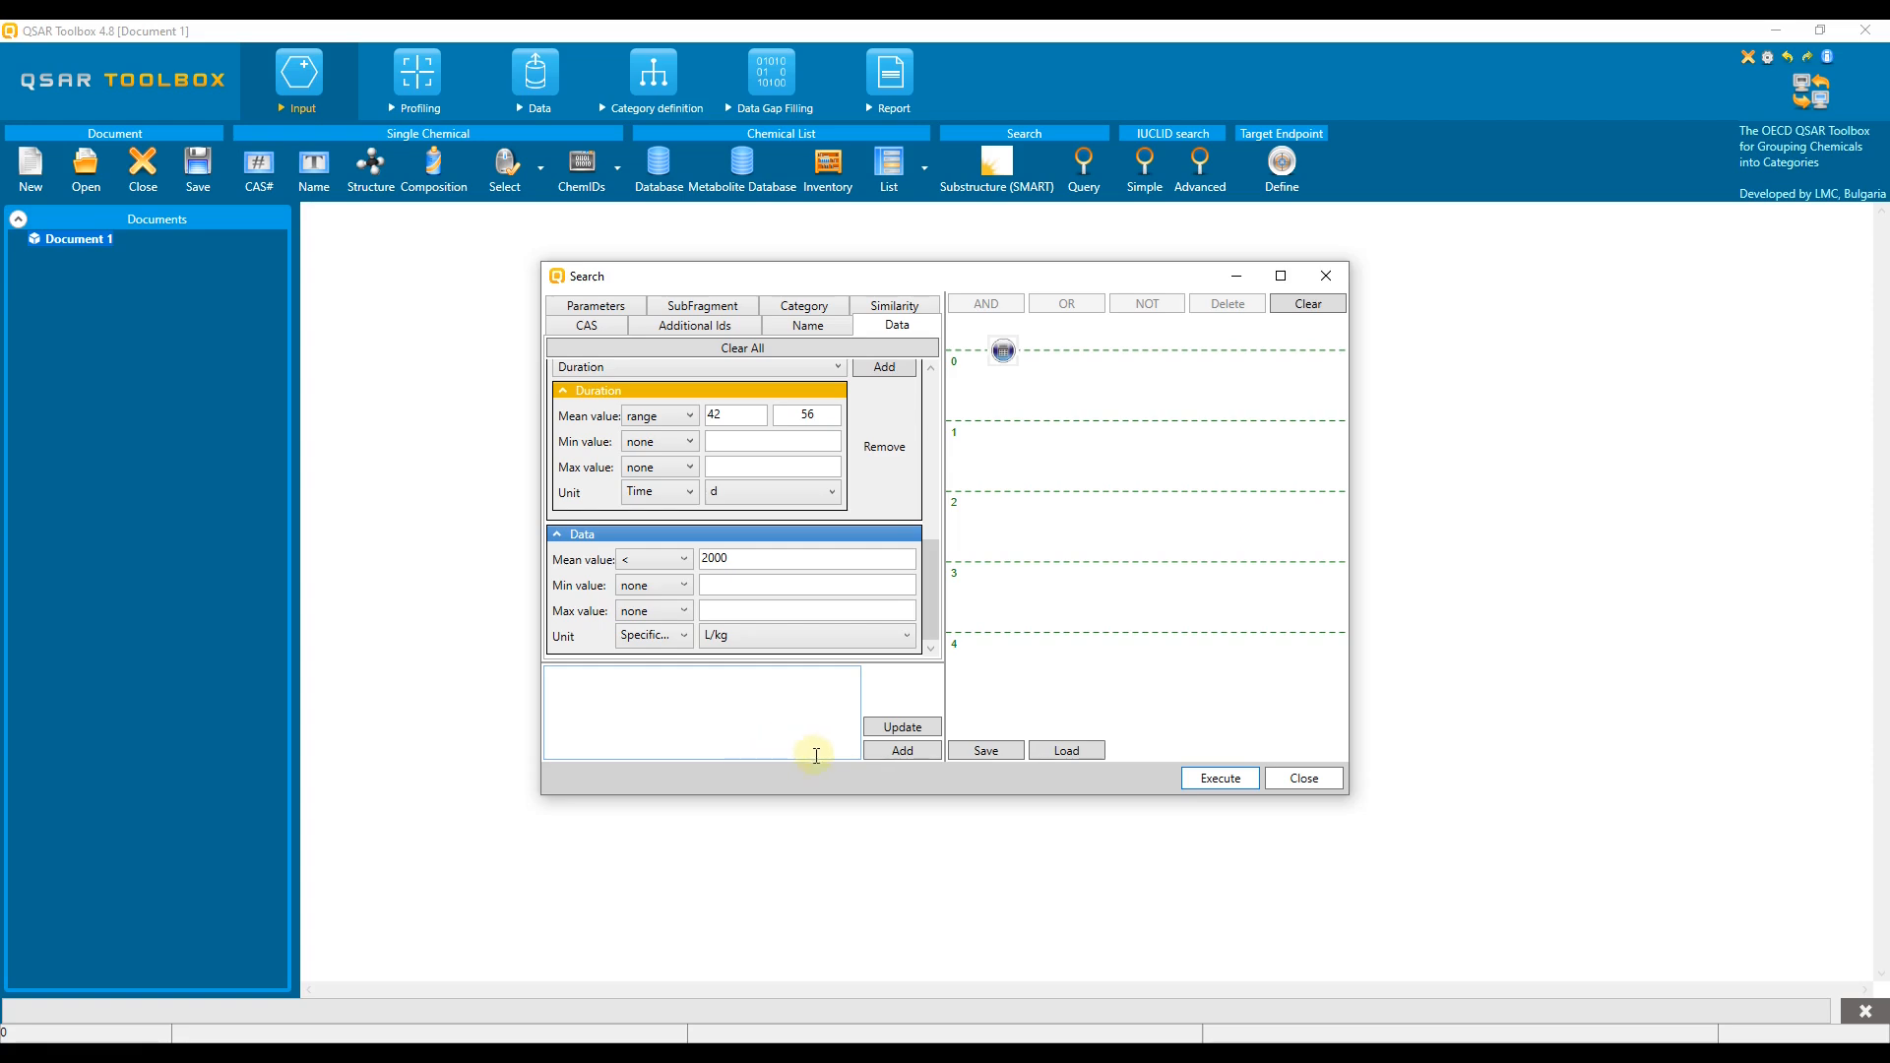
{"action": "left_click", "coordinate": [901, 749]}
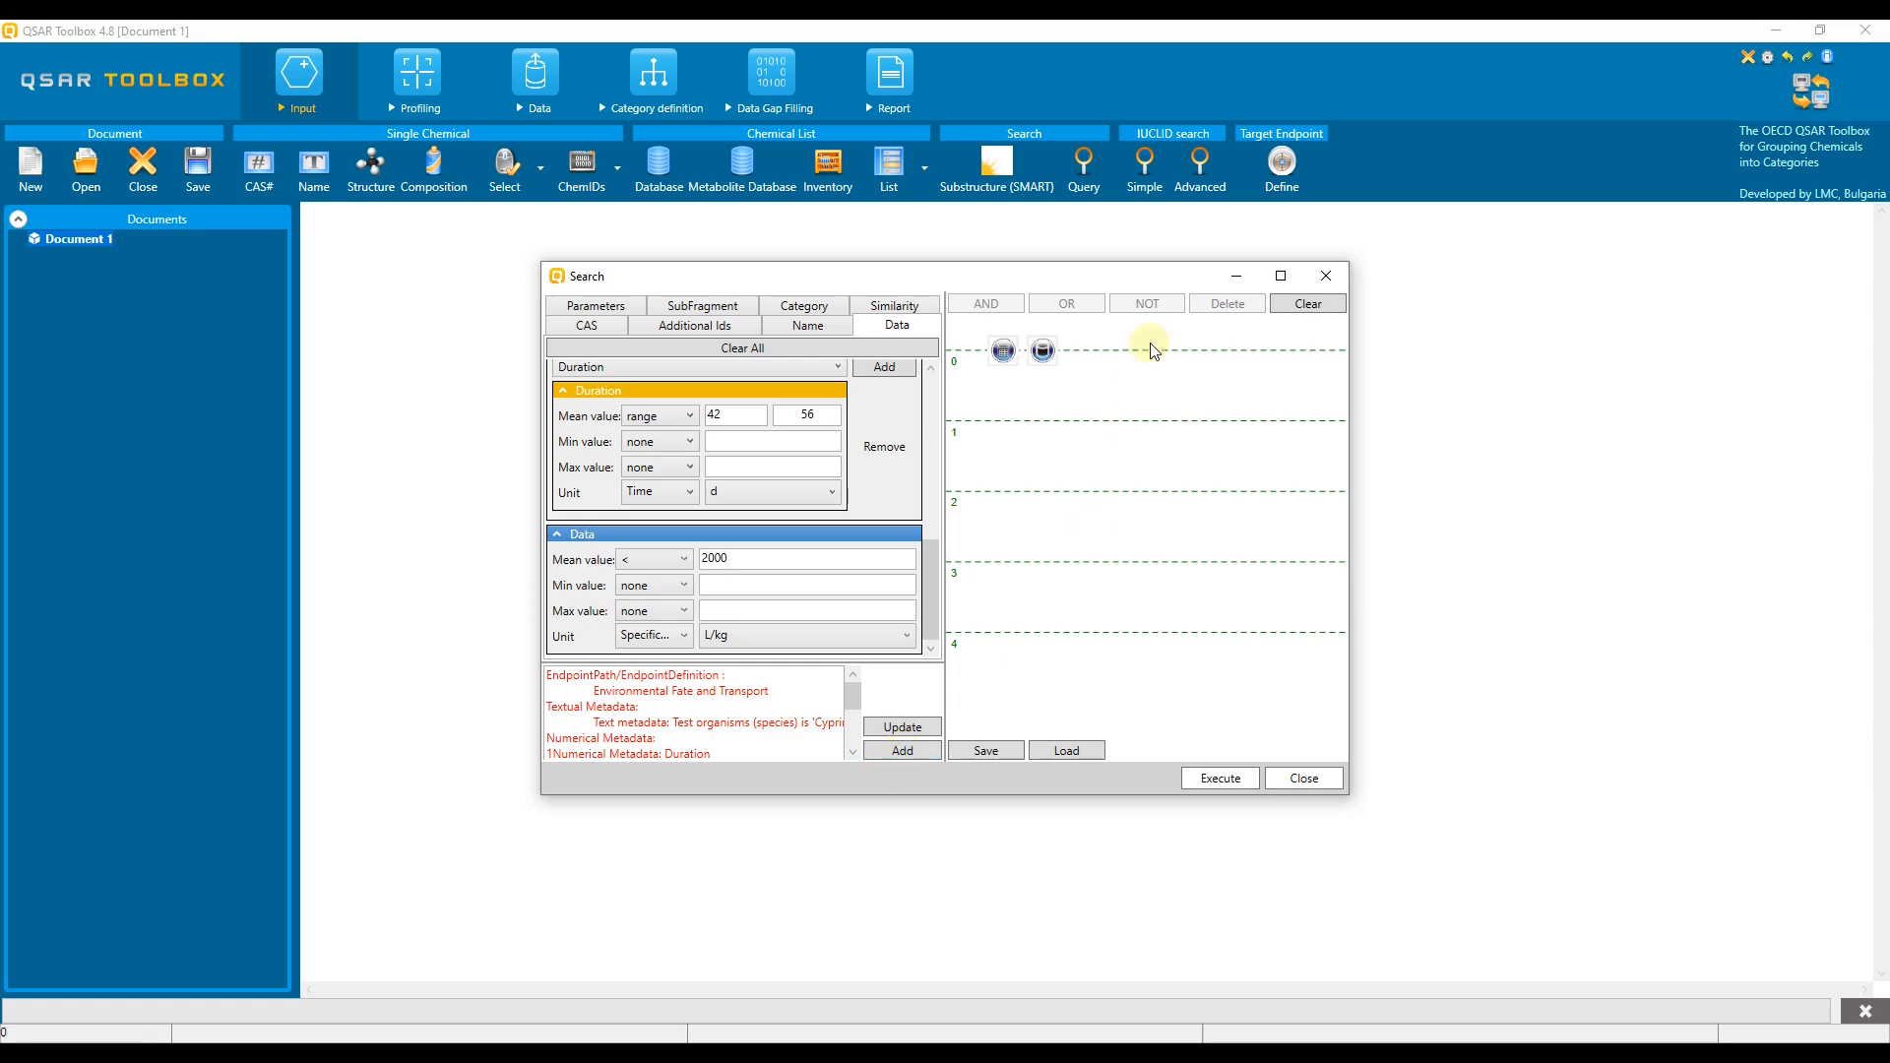
Combine the log Kow parameter criterion and the BCF data criterion with a logical AND and execute the query.
{"action": "left_click", "coordinate": [1003, 354]}
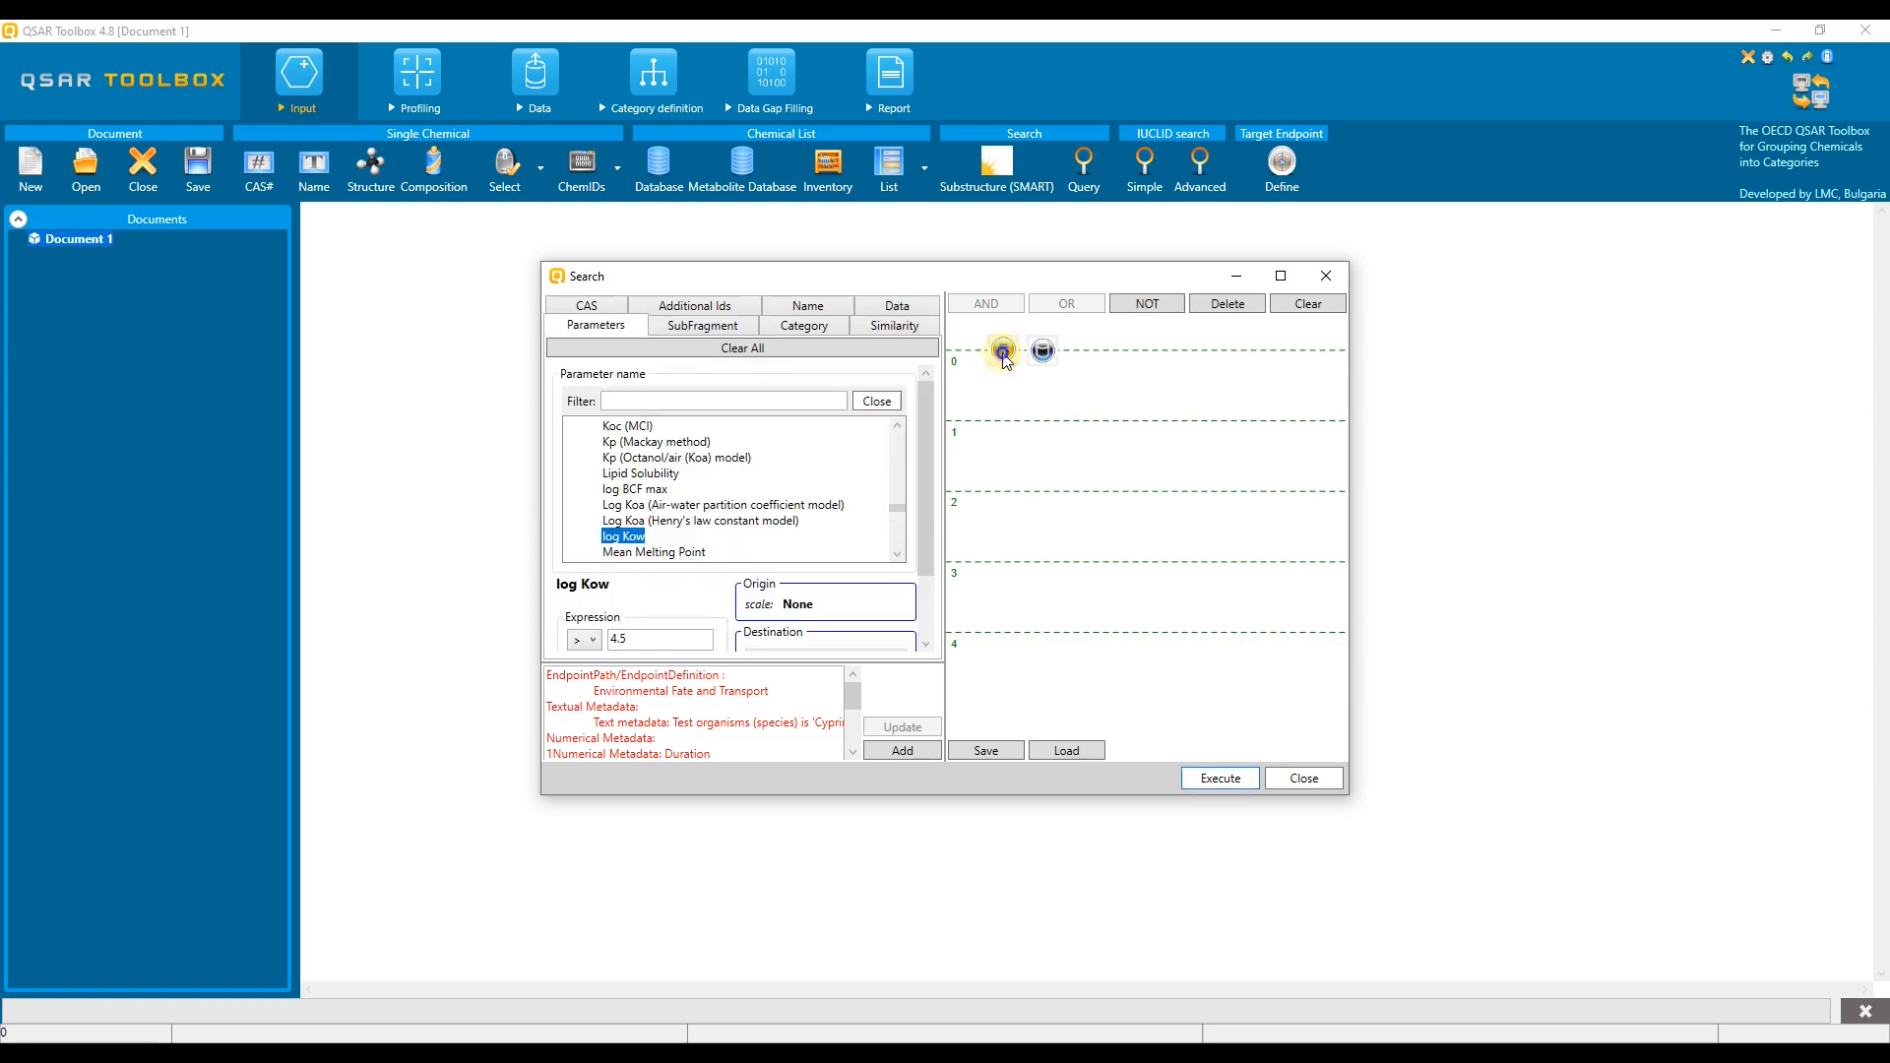
{"action": "left_click", "coordinate": [1049, 356]}
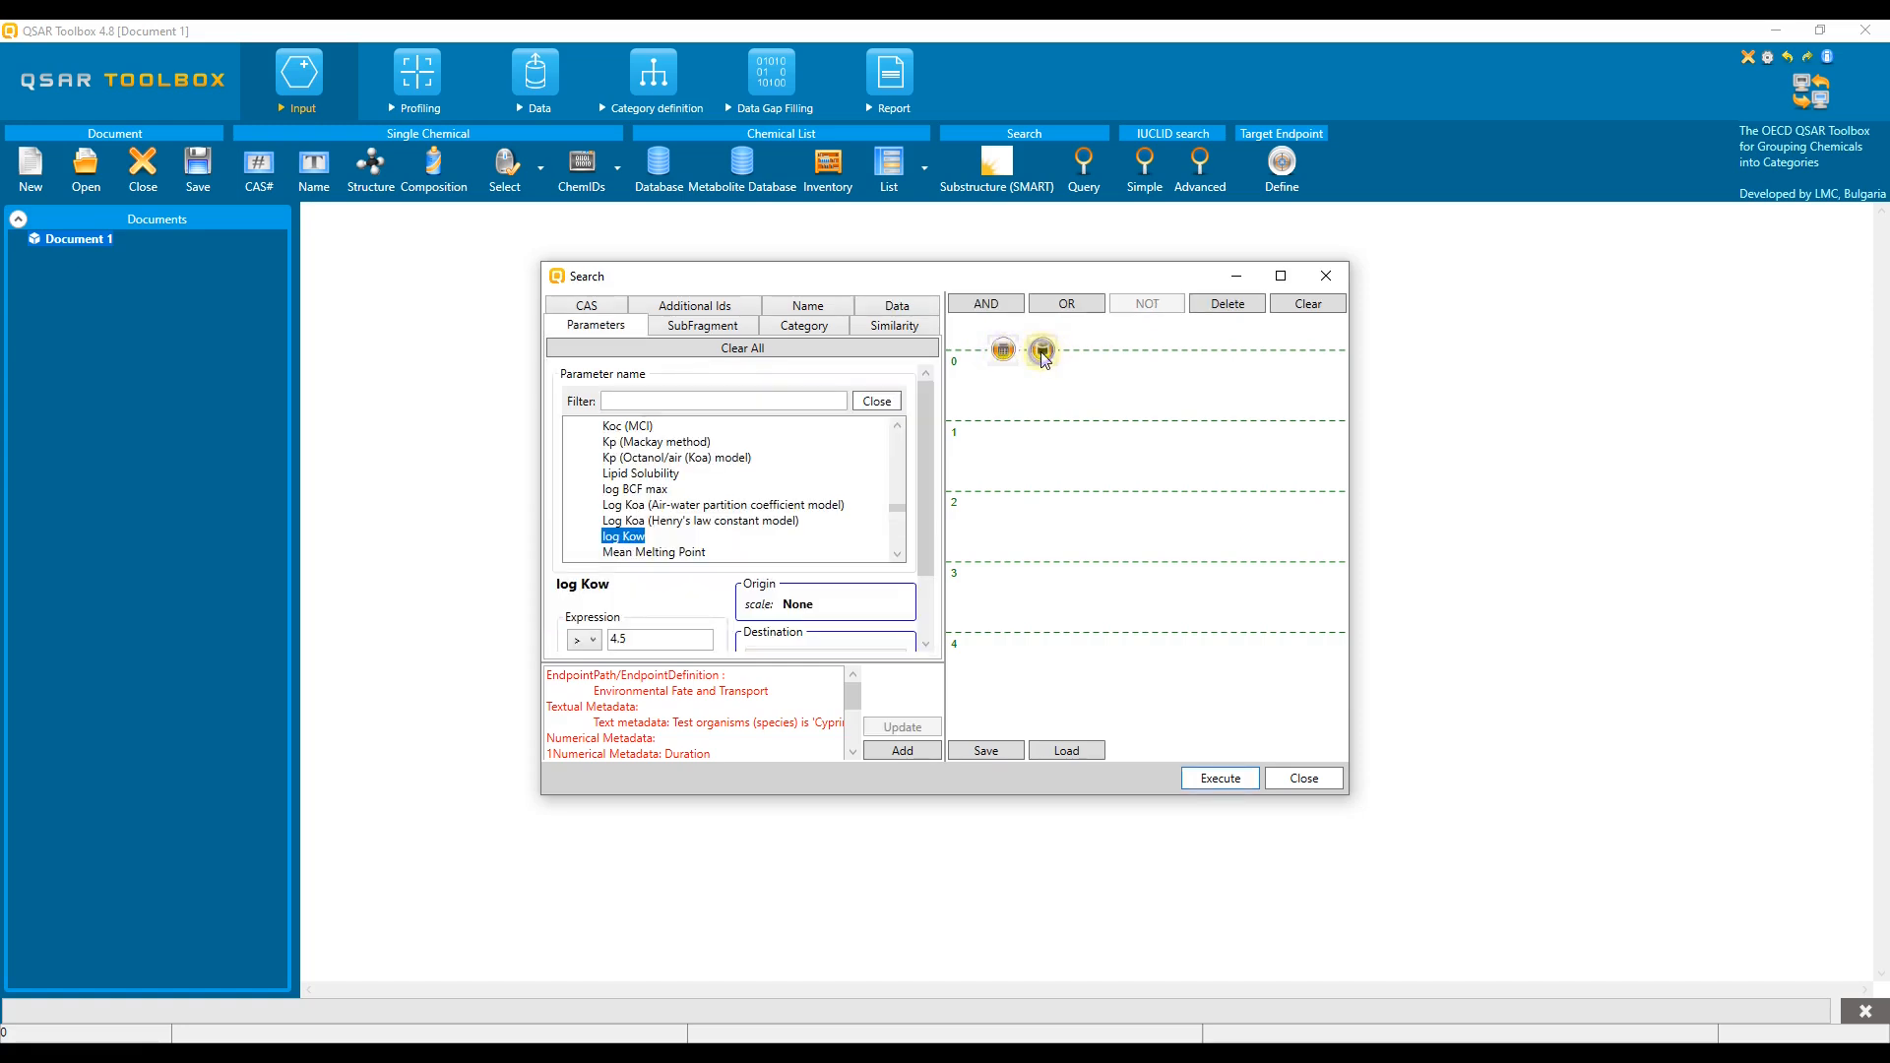
{"action": "left_click", "coordinate": [987, 307]}
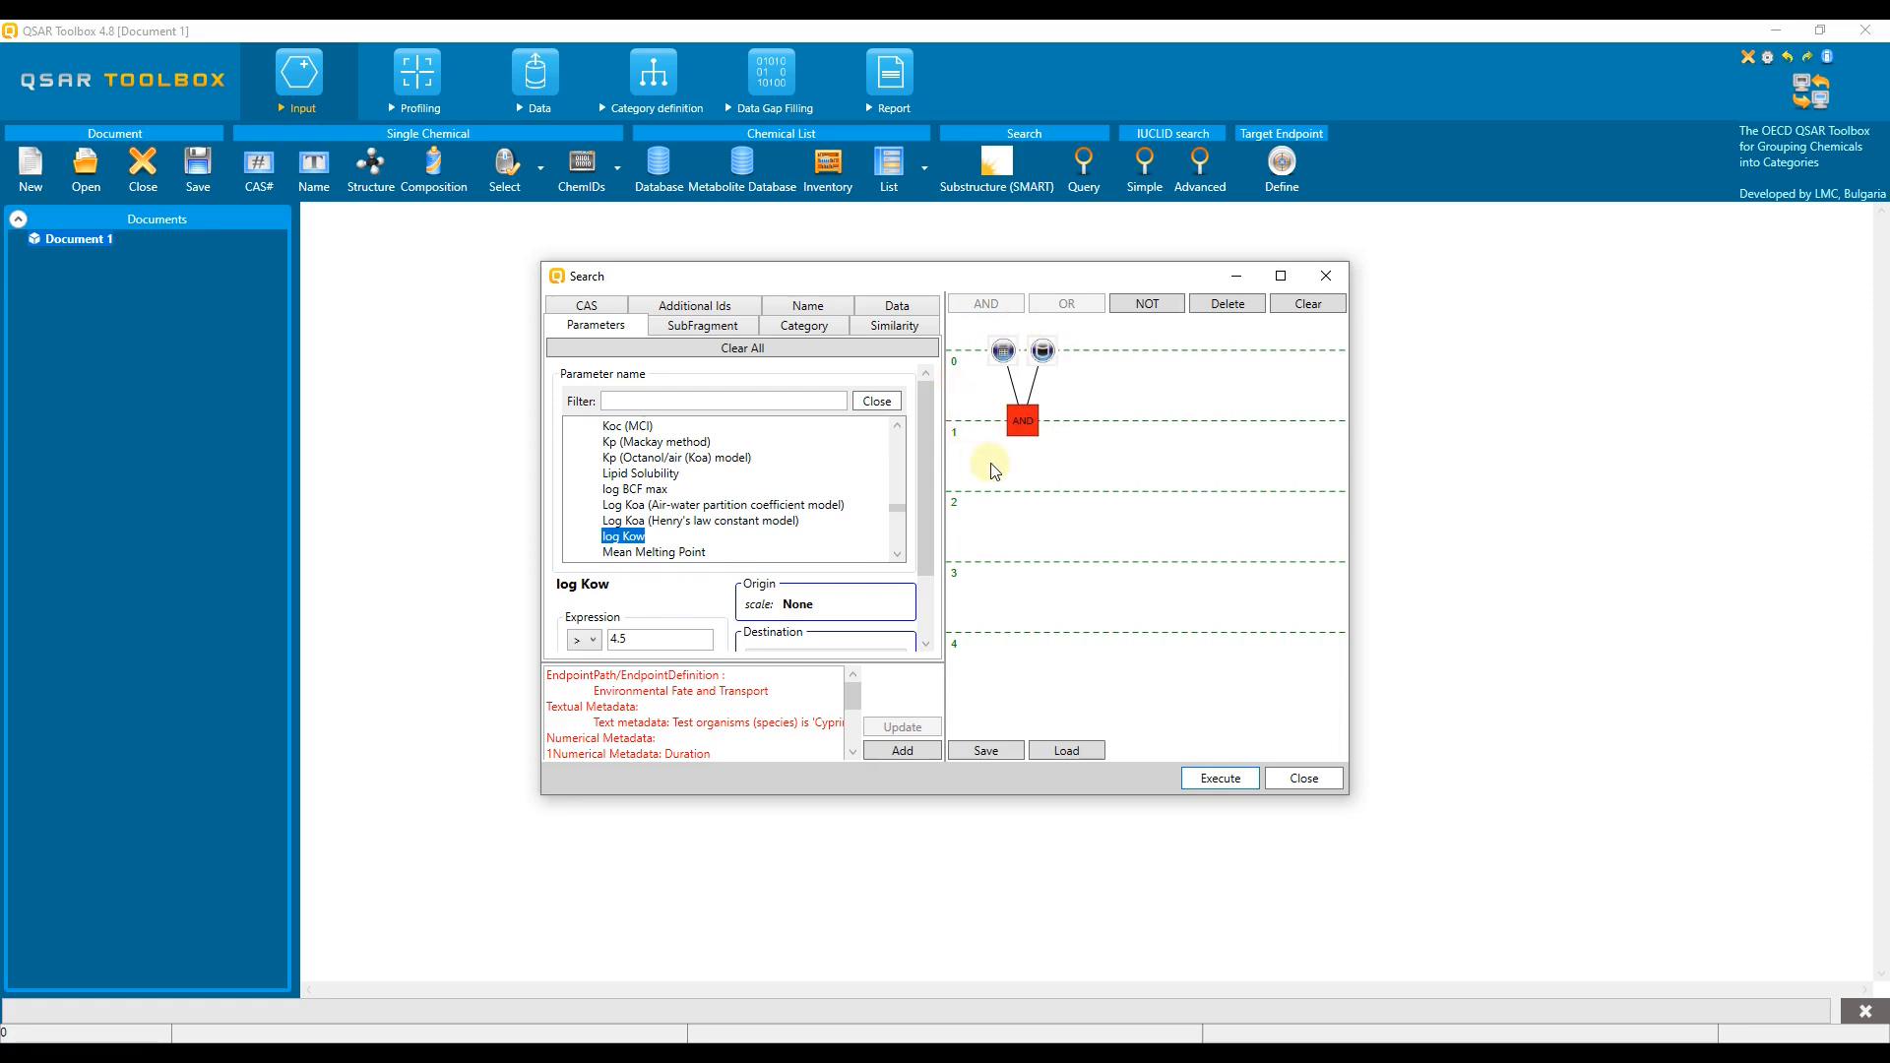
{"action": "left_click", "coordinate": [1221, 779]}
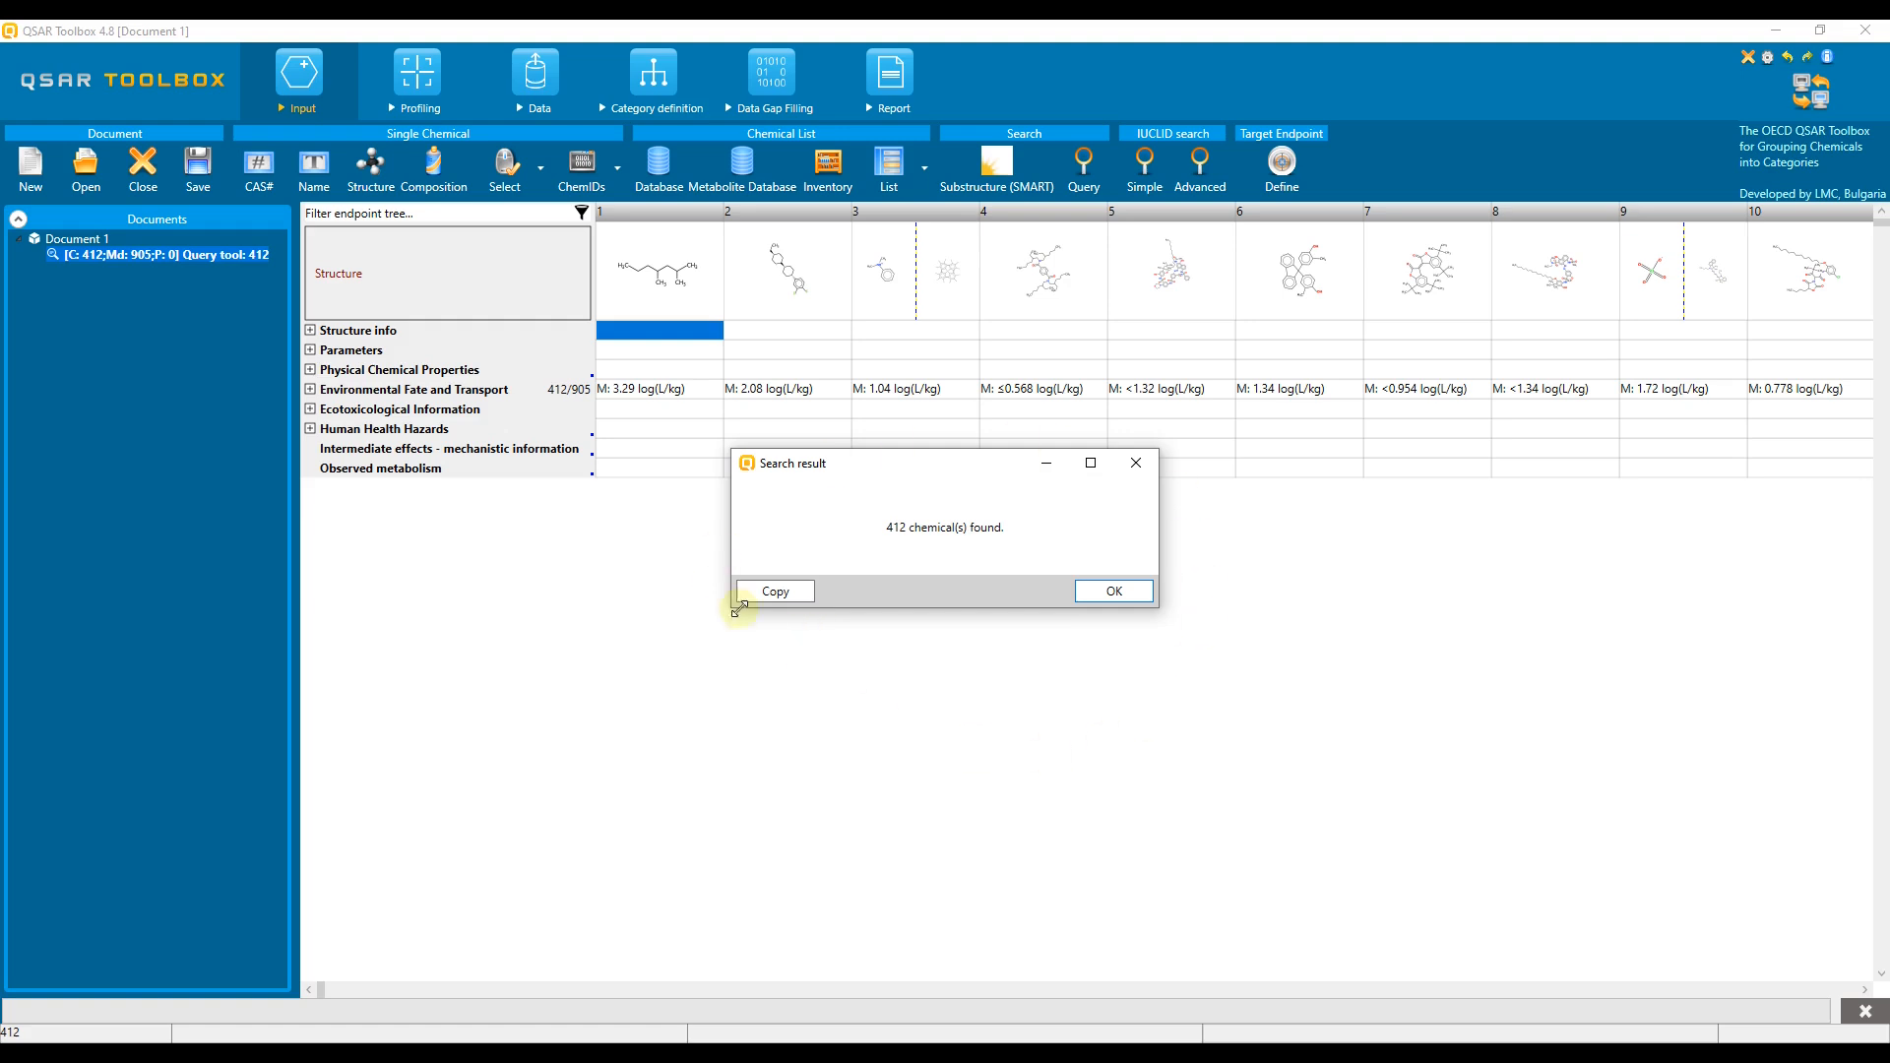
{"action": "left_click", "coordinate": [1114, 591]}
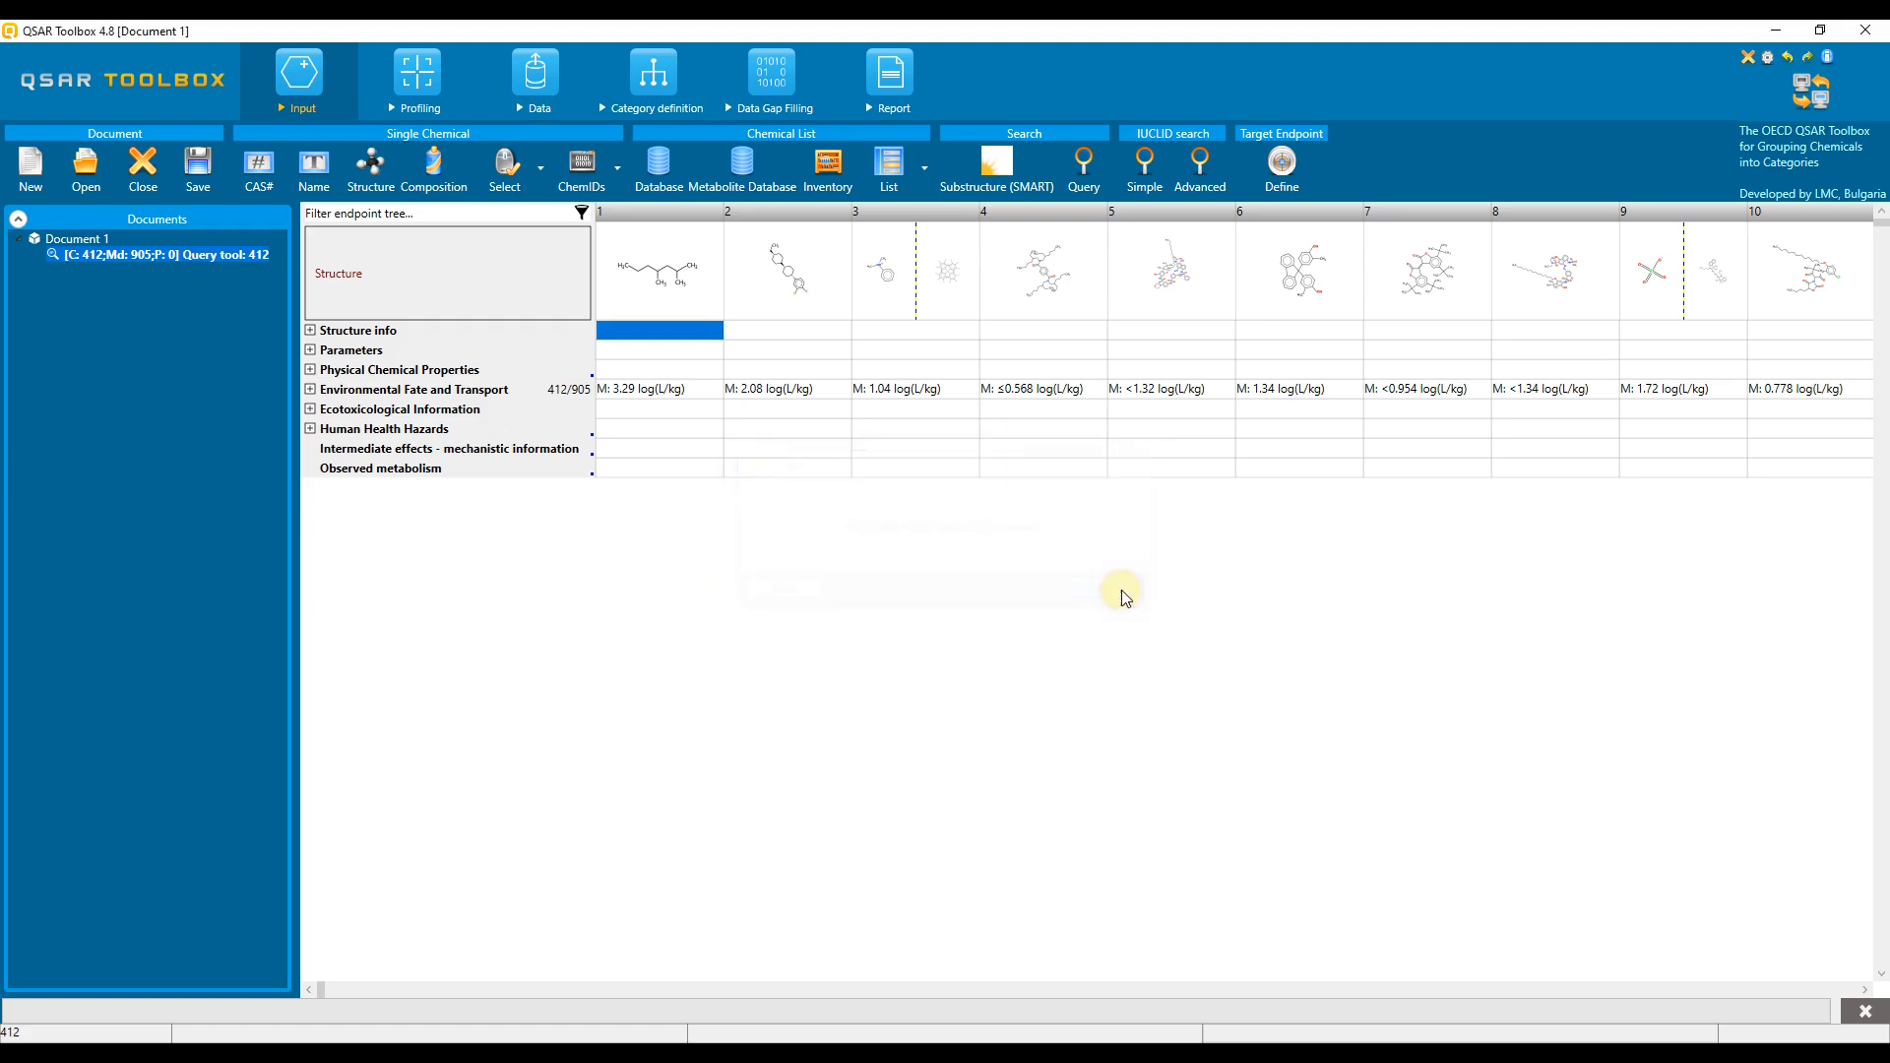
Expand the Environmental Fate and Transport branch through Bioaccumulation and BCF down to the individual durations under Cyprinus Carpio.
{"action": "left_click", "coordinate": [311, 390]}
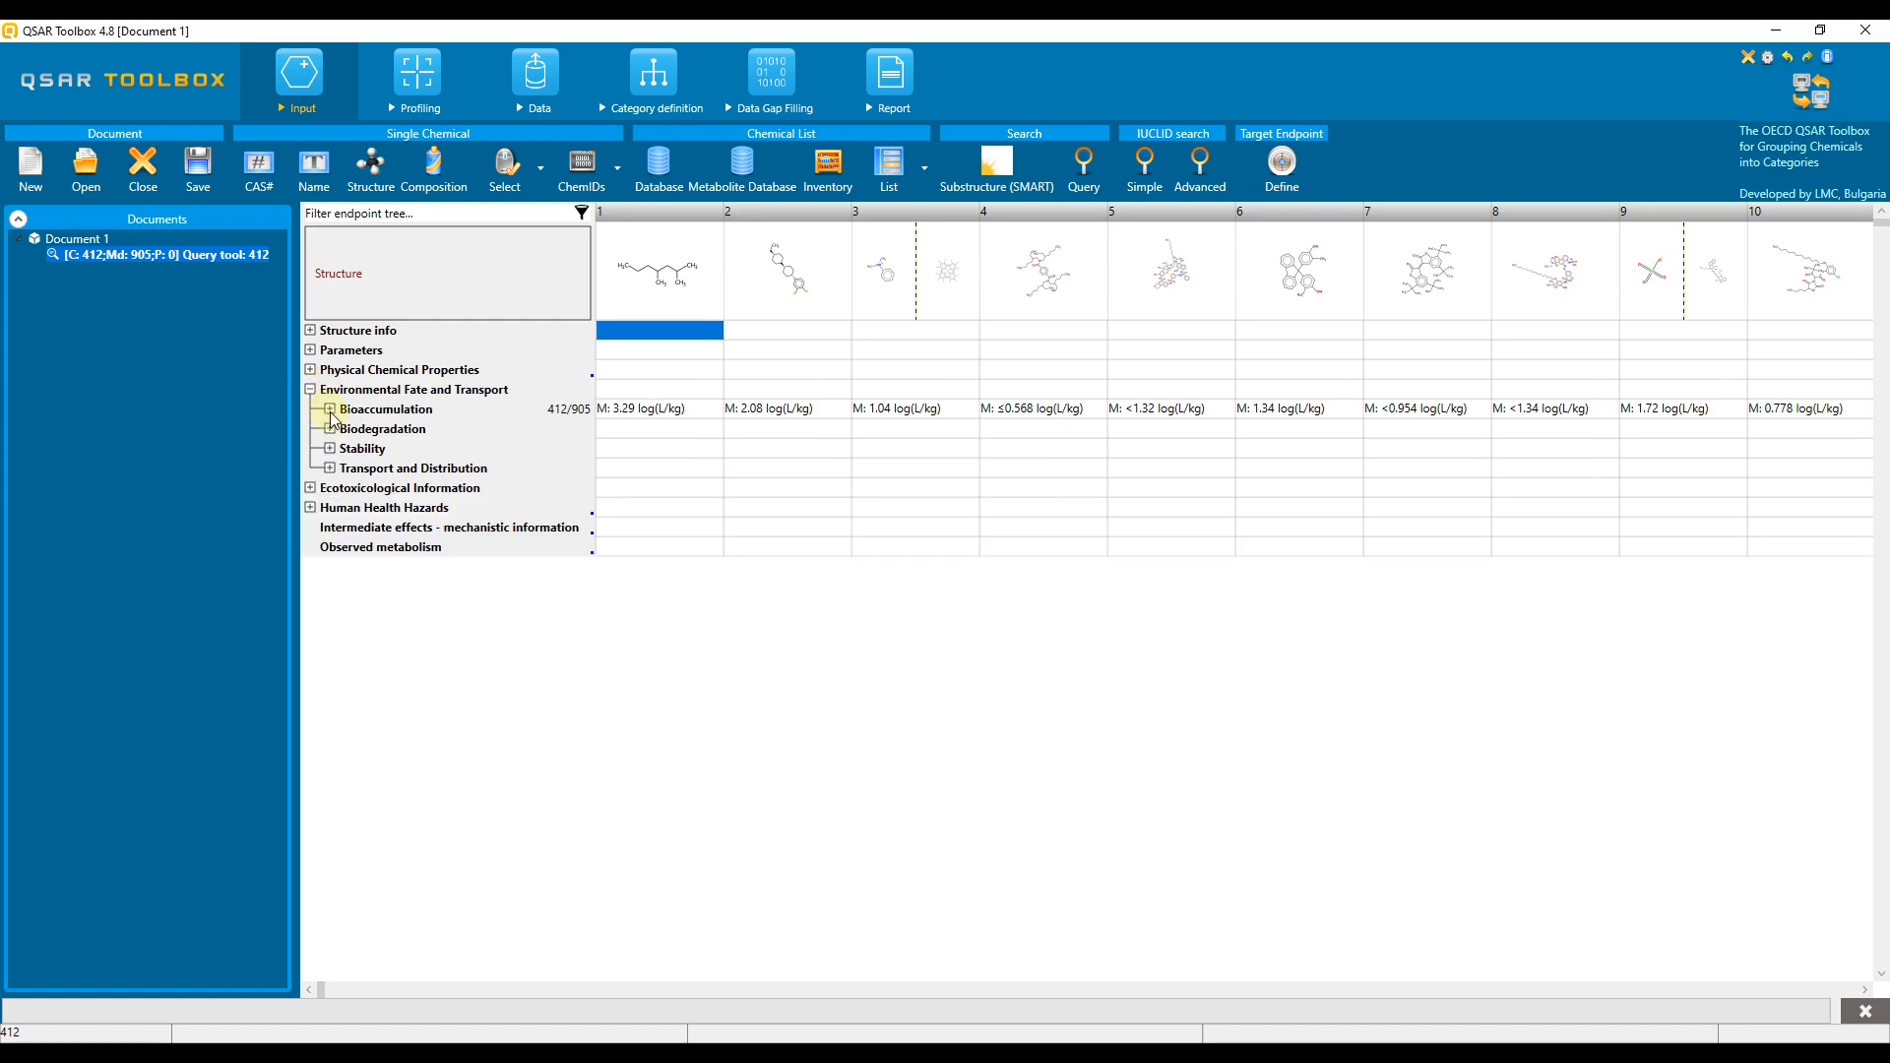
{"action": "left_click", "coordinate": [330, 409]}
{"action": "left_click", "coordinate": [350, 429]}
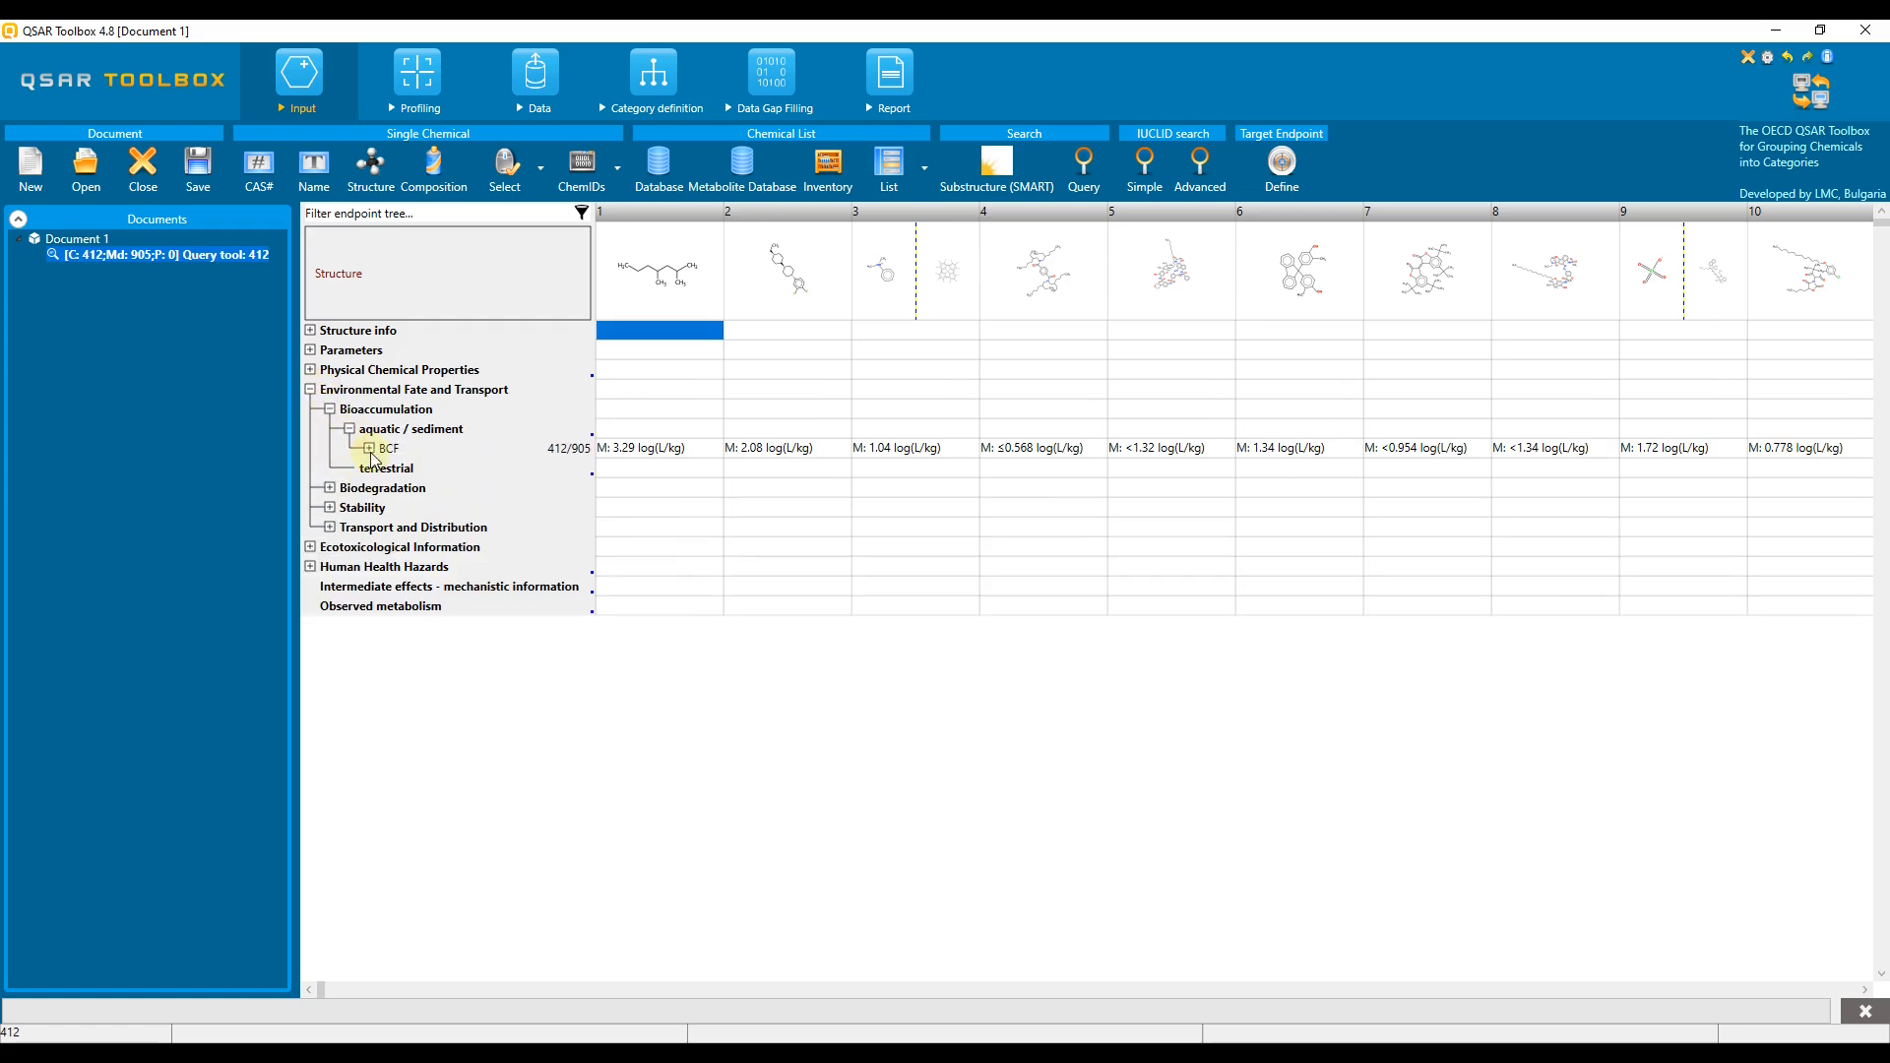
{"action": "left_click", "coordinate": [369, 448]}
{"action": "left_click", "coordinate": [389, 469]}
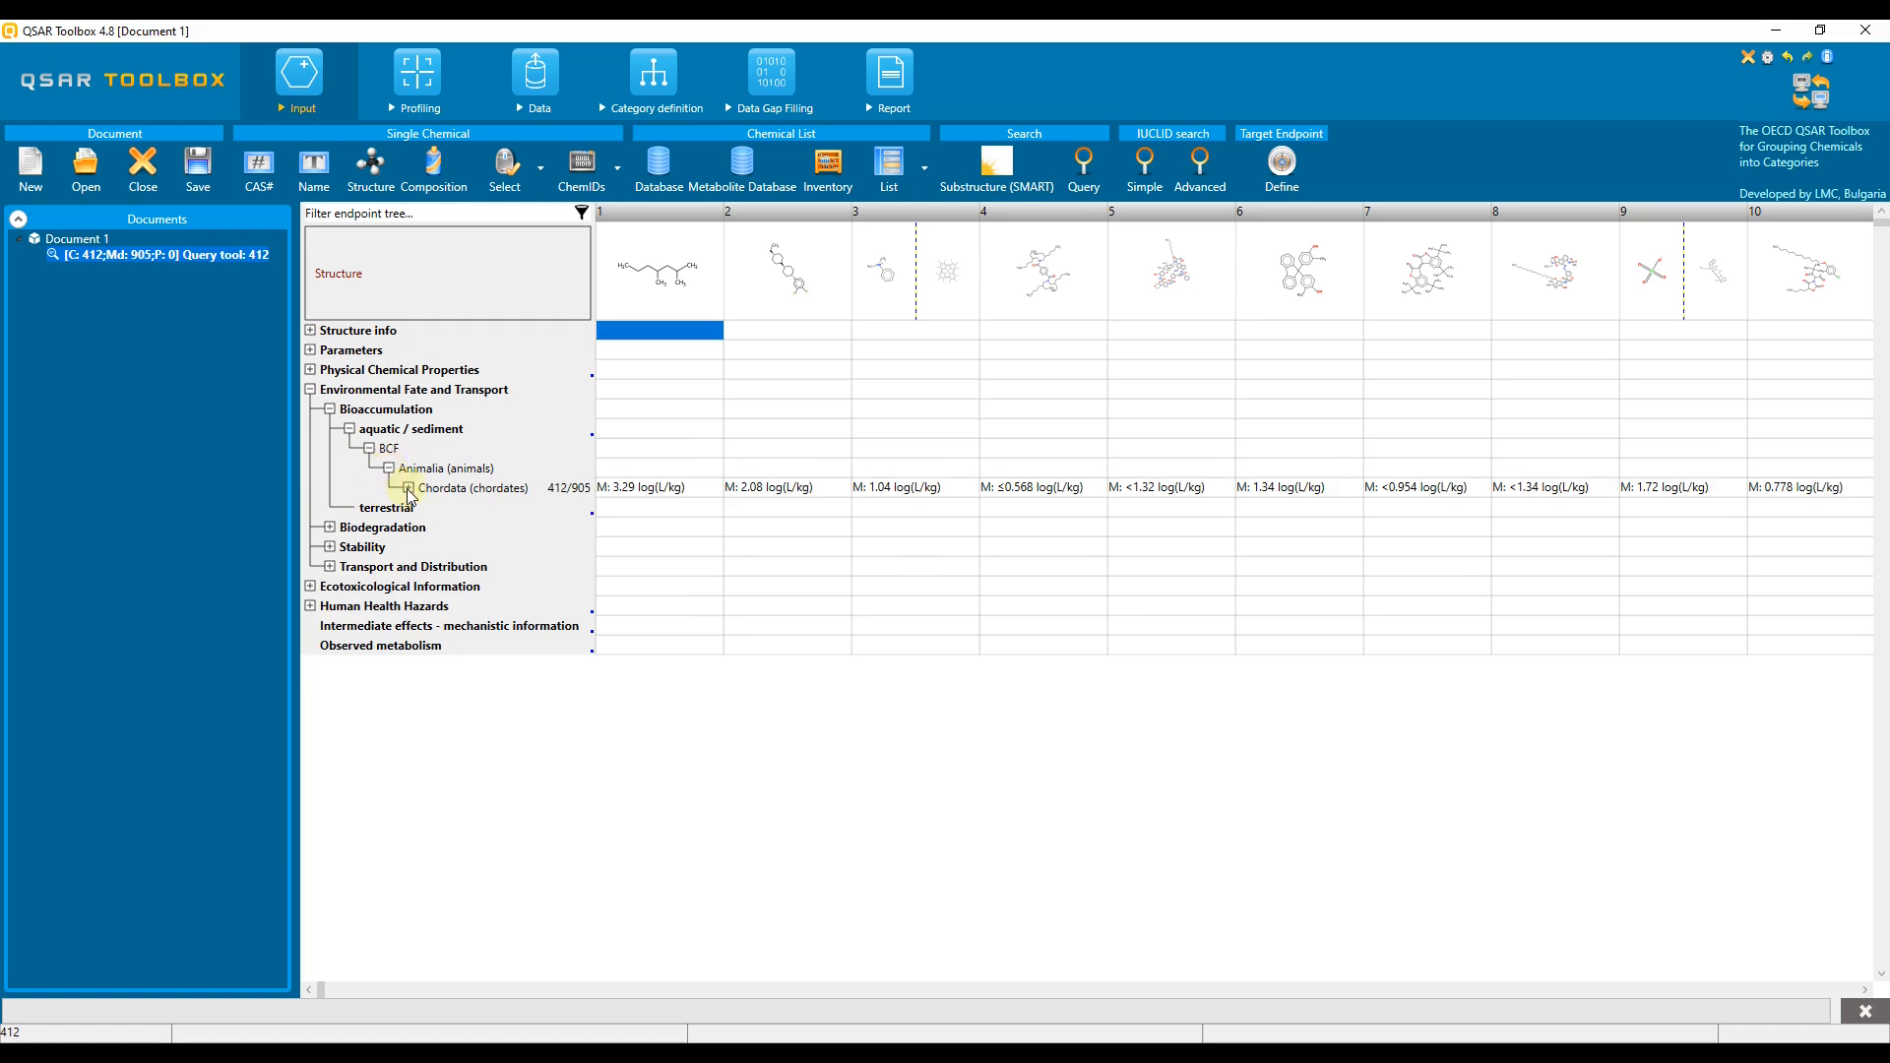
{"action": "left_click", "coordinate": [409, 489]}
{"action": "left_click", "coordinate": [428, 508]}
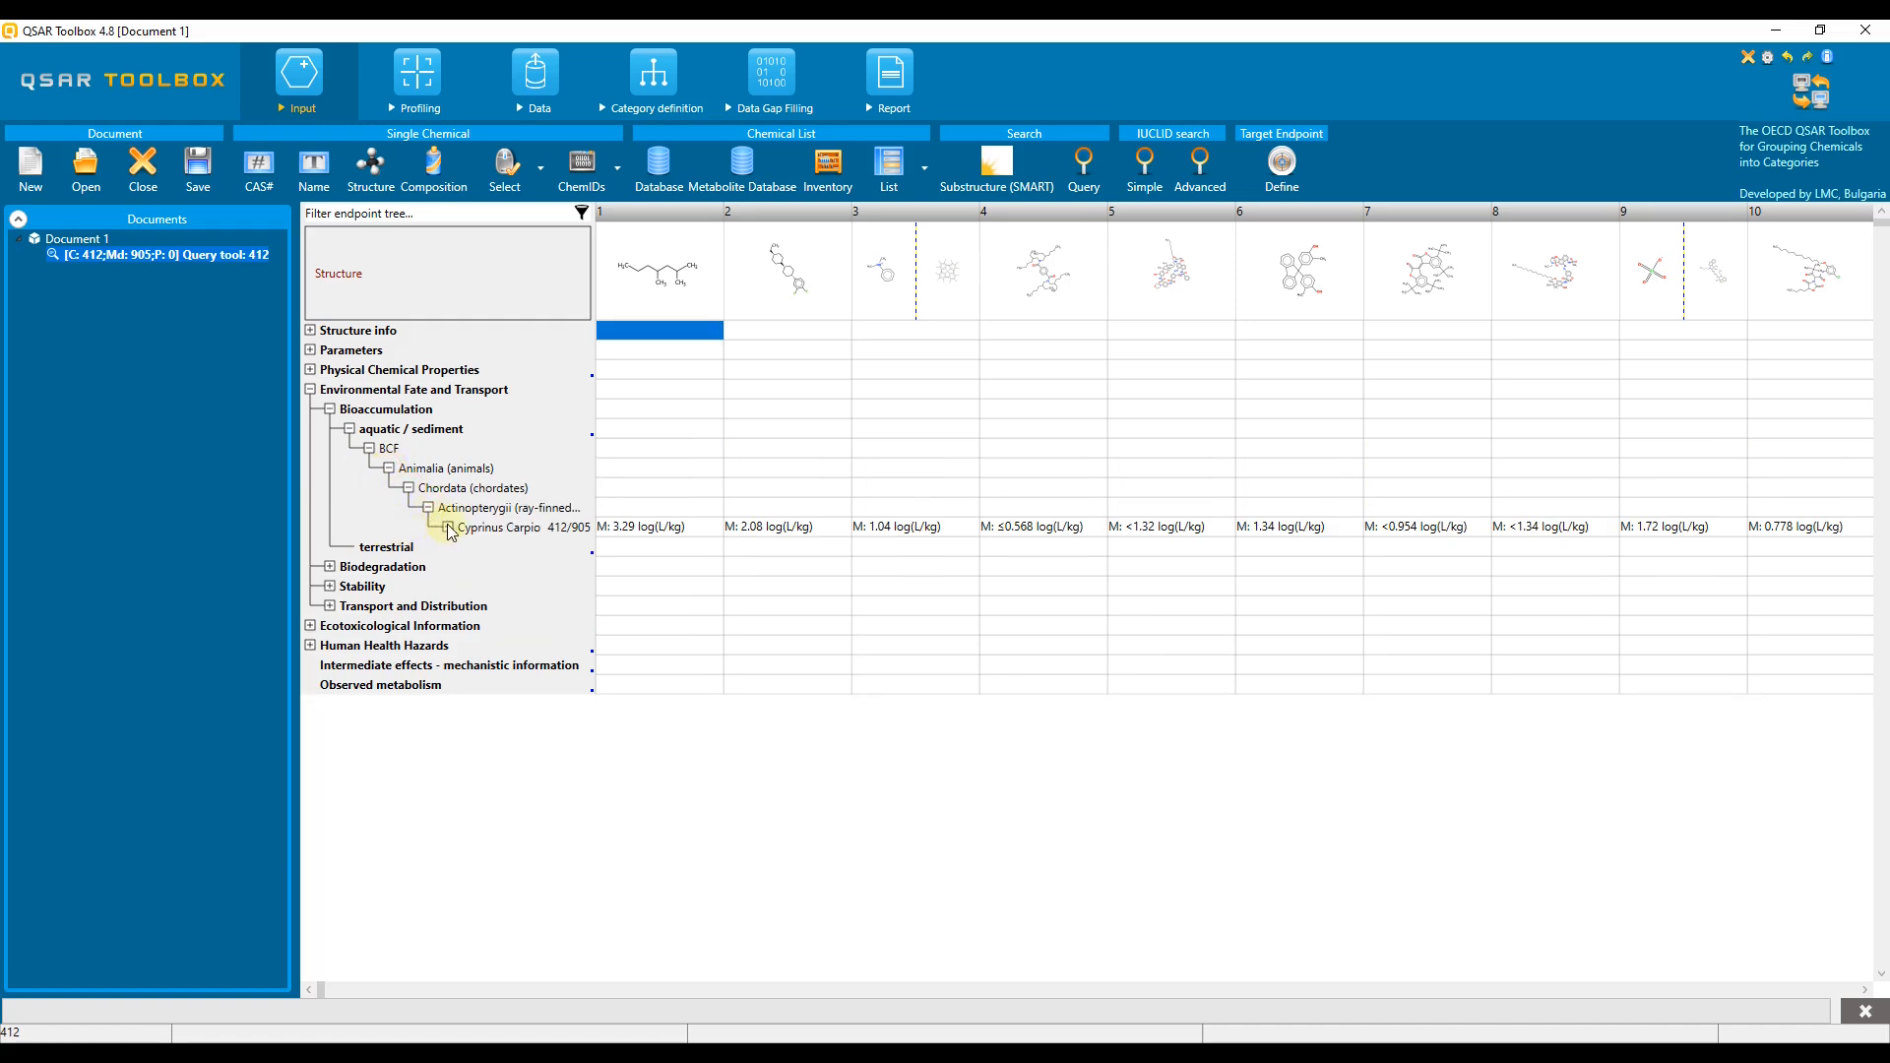
{"action": "left_click", "coordinate": [448, 528]}
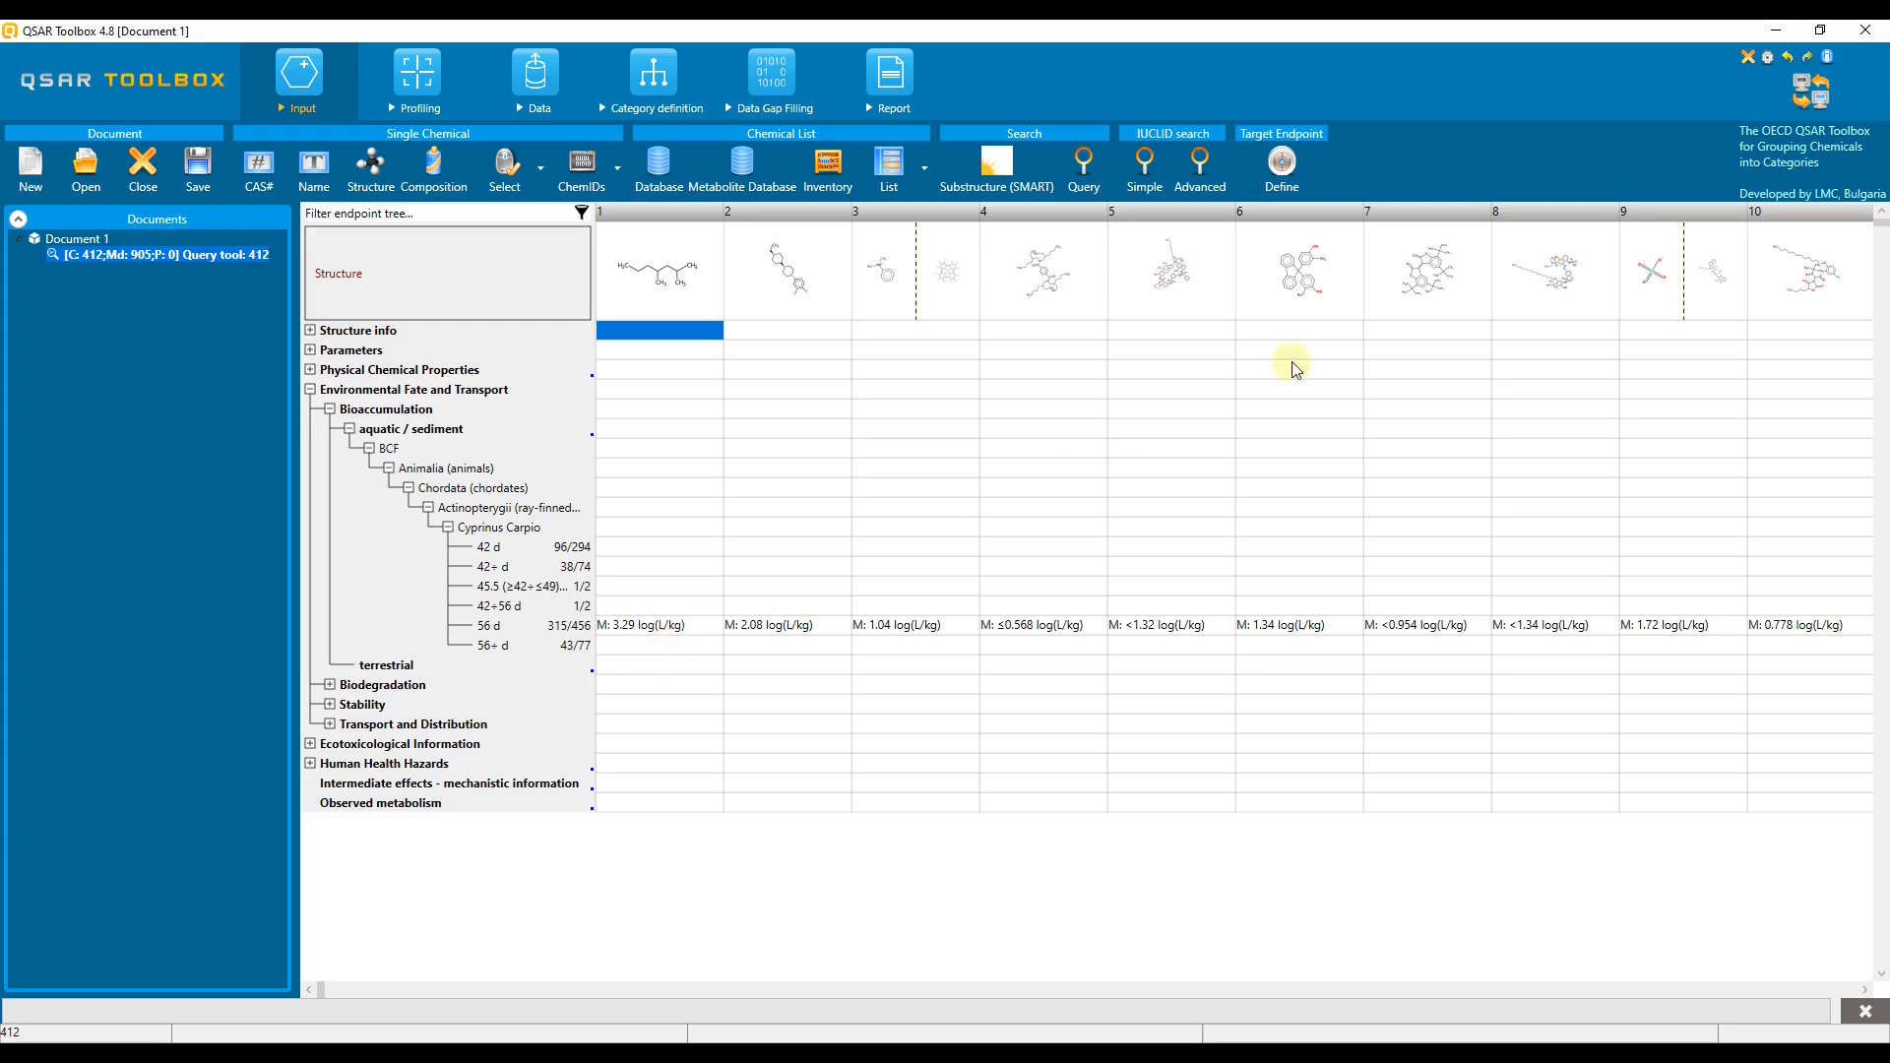
Open the Preferred Units settings of the data matrix in the program options.
{"action": "left_click", "coordinate": [1769, 58]}
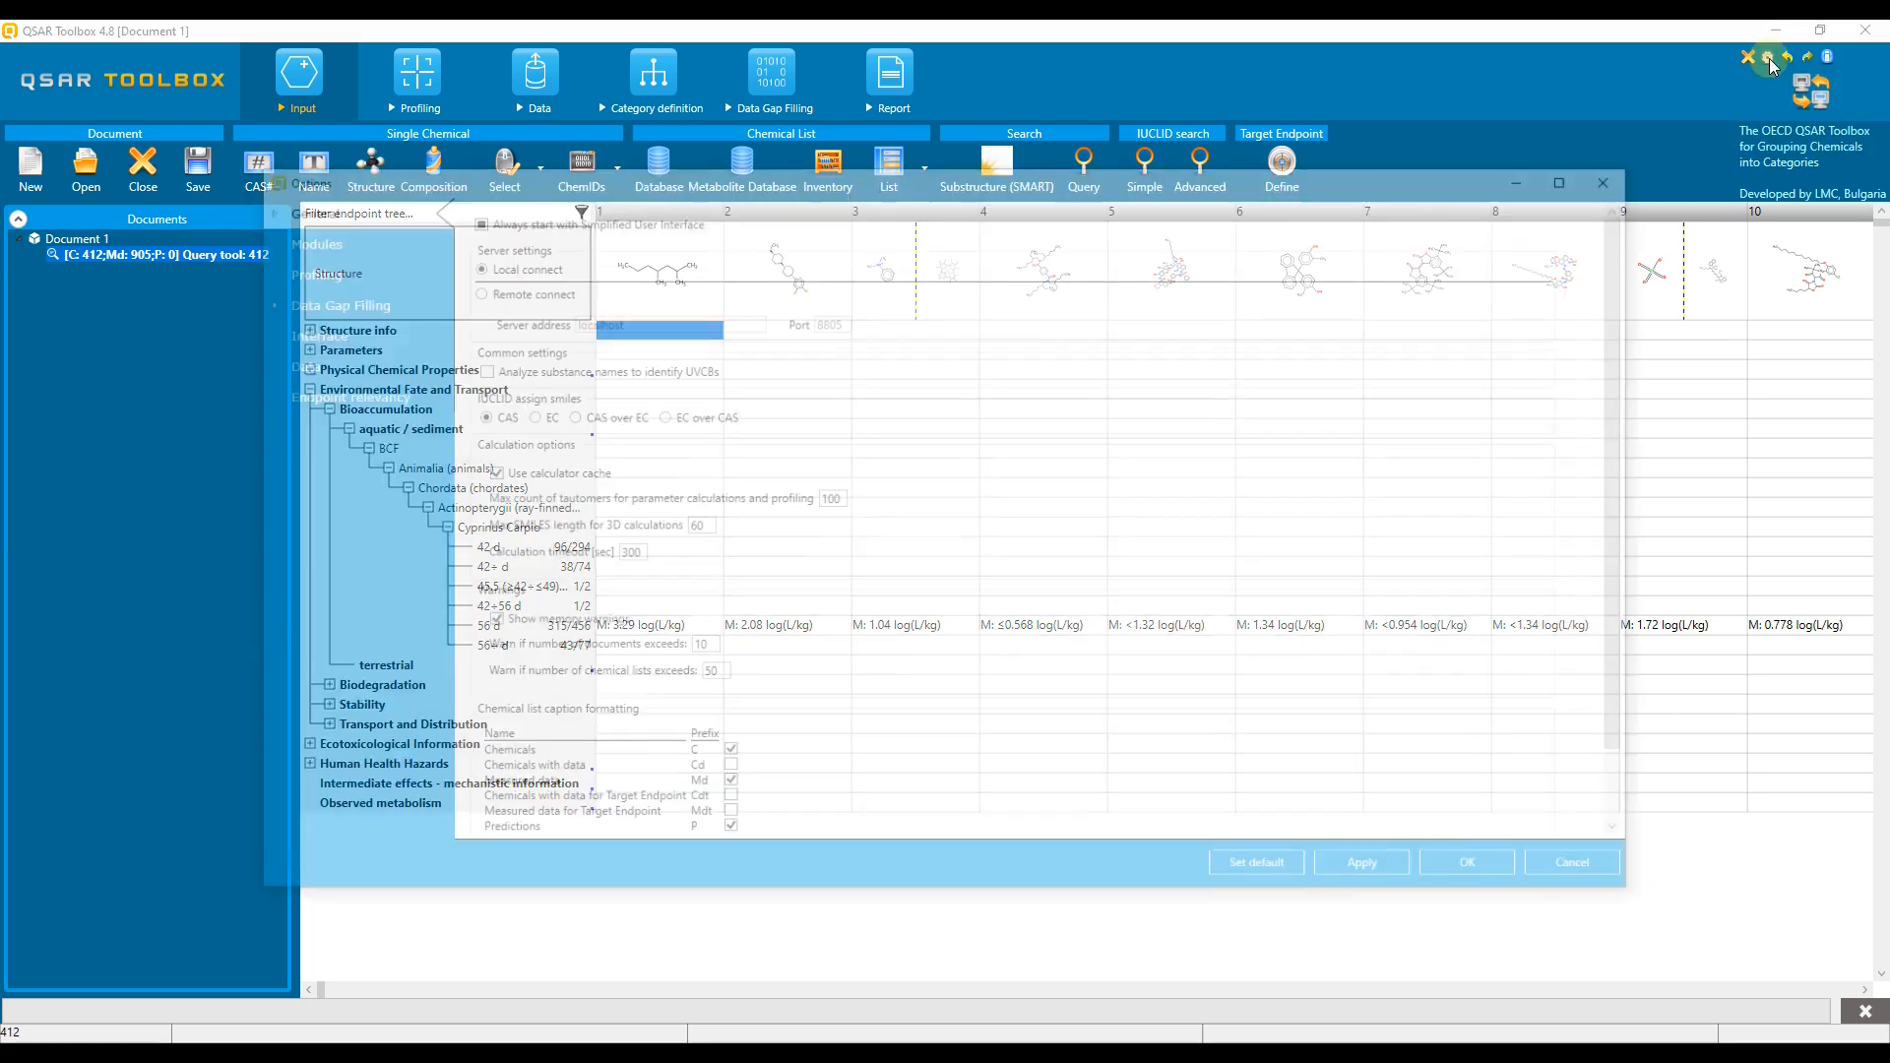
{"action": "left_click", "coordinate": [256, 205]}
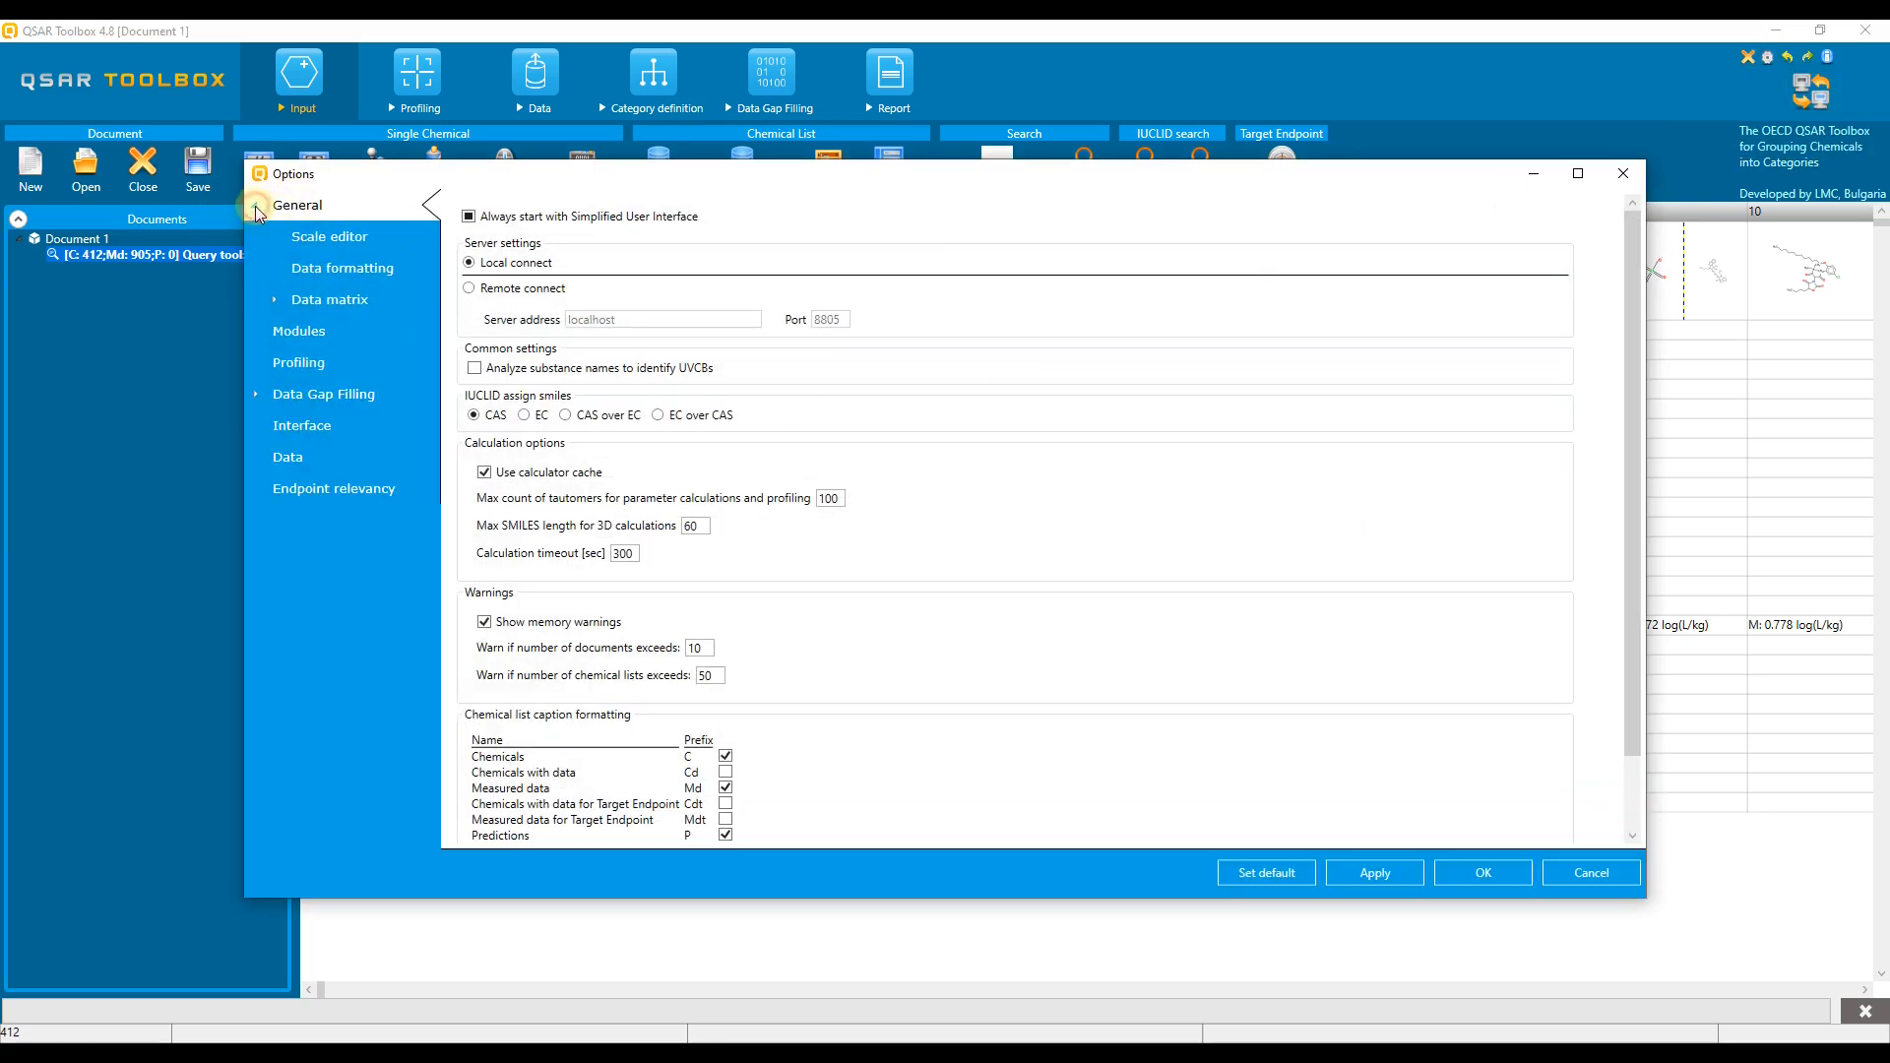
{"action": "left_click", "coordinate": [276, 300]}
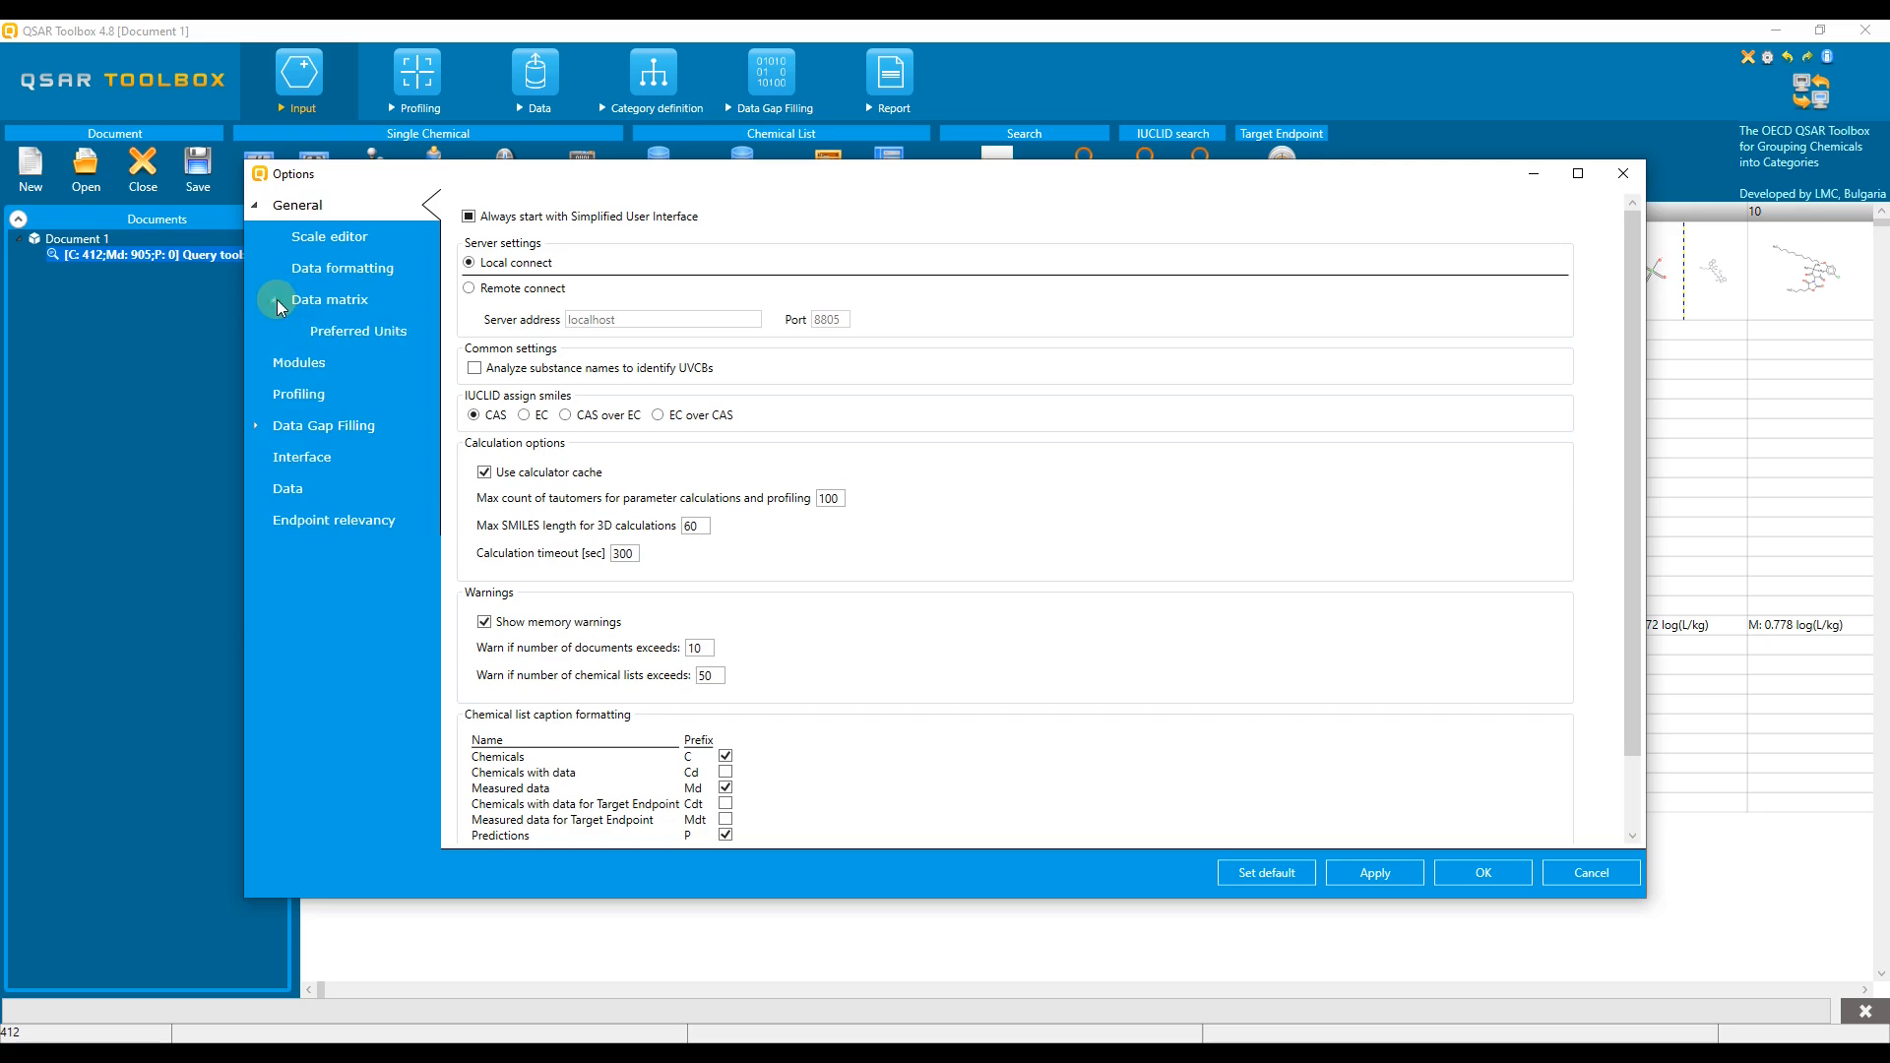
{"action": "left_click", "coordinate": [337, 330]}
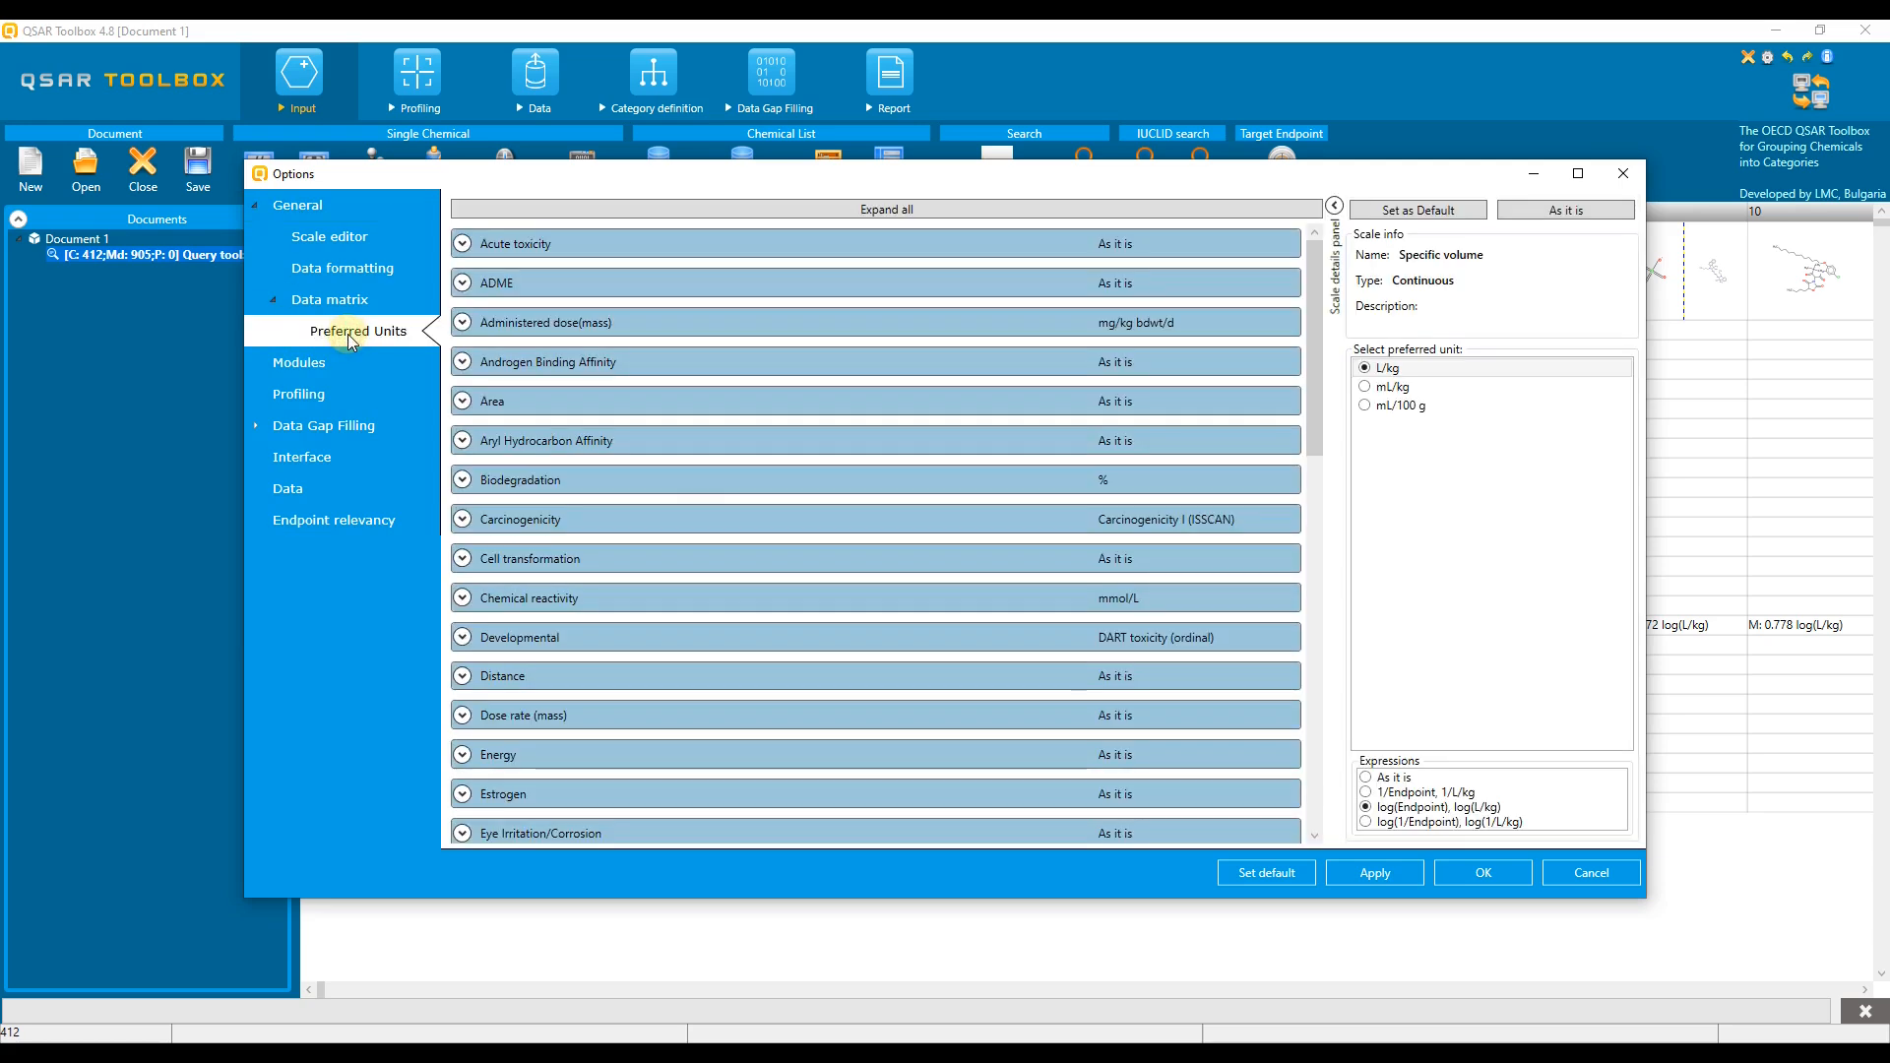
Set the preferred unit of the Specific volume scale family to As it is and accept the changed options.
{"action": "scroll", "coordinate": [708, 551], "scroll_direction": "down", "scroll_amount": 2}
{"action": "scroll", "coordinate": [739, 541], "scroll_direction": "down", "scroll_amount": 1}
{"action": "scroll", "coordinate": [740, 539], "scroll_direction": "down", "scroll_amount": 6}
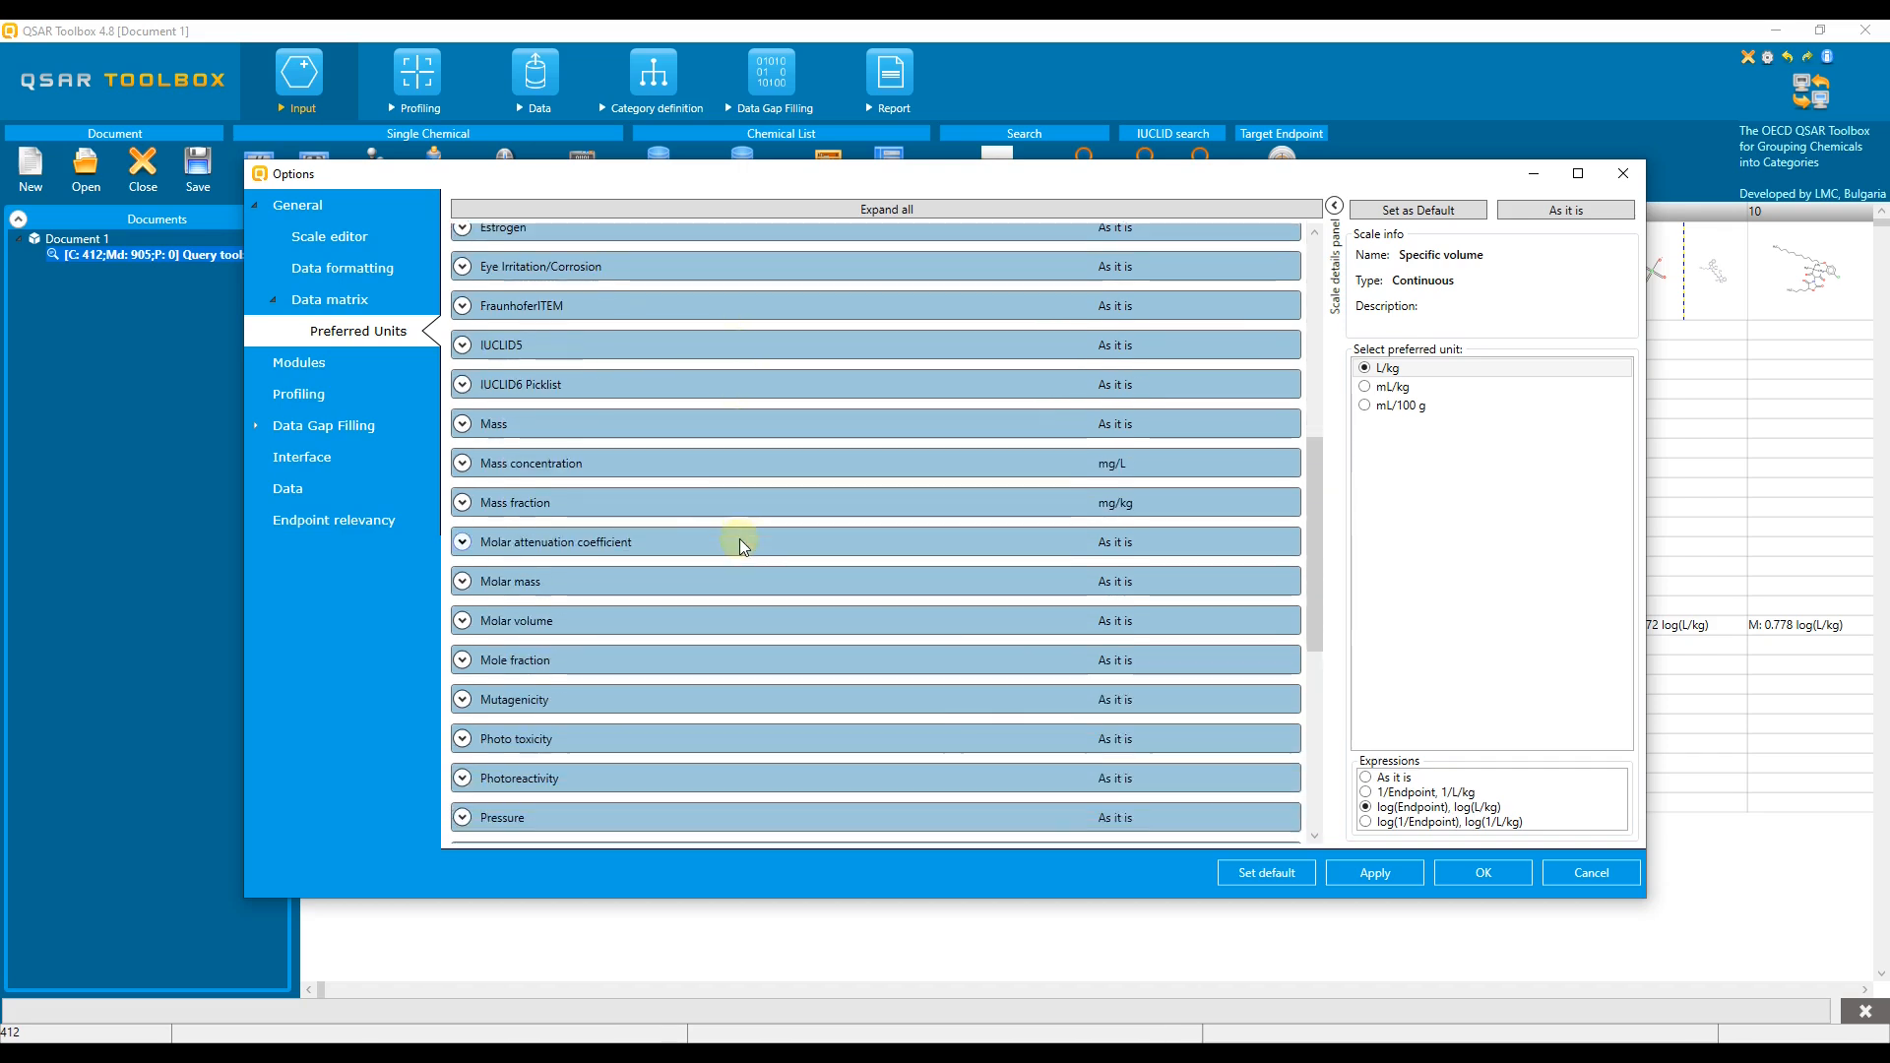
{"action": "scroll", "coordinate": [740, 539], "scroll_direction": "down", "scroll_amount": 3}
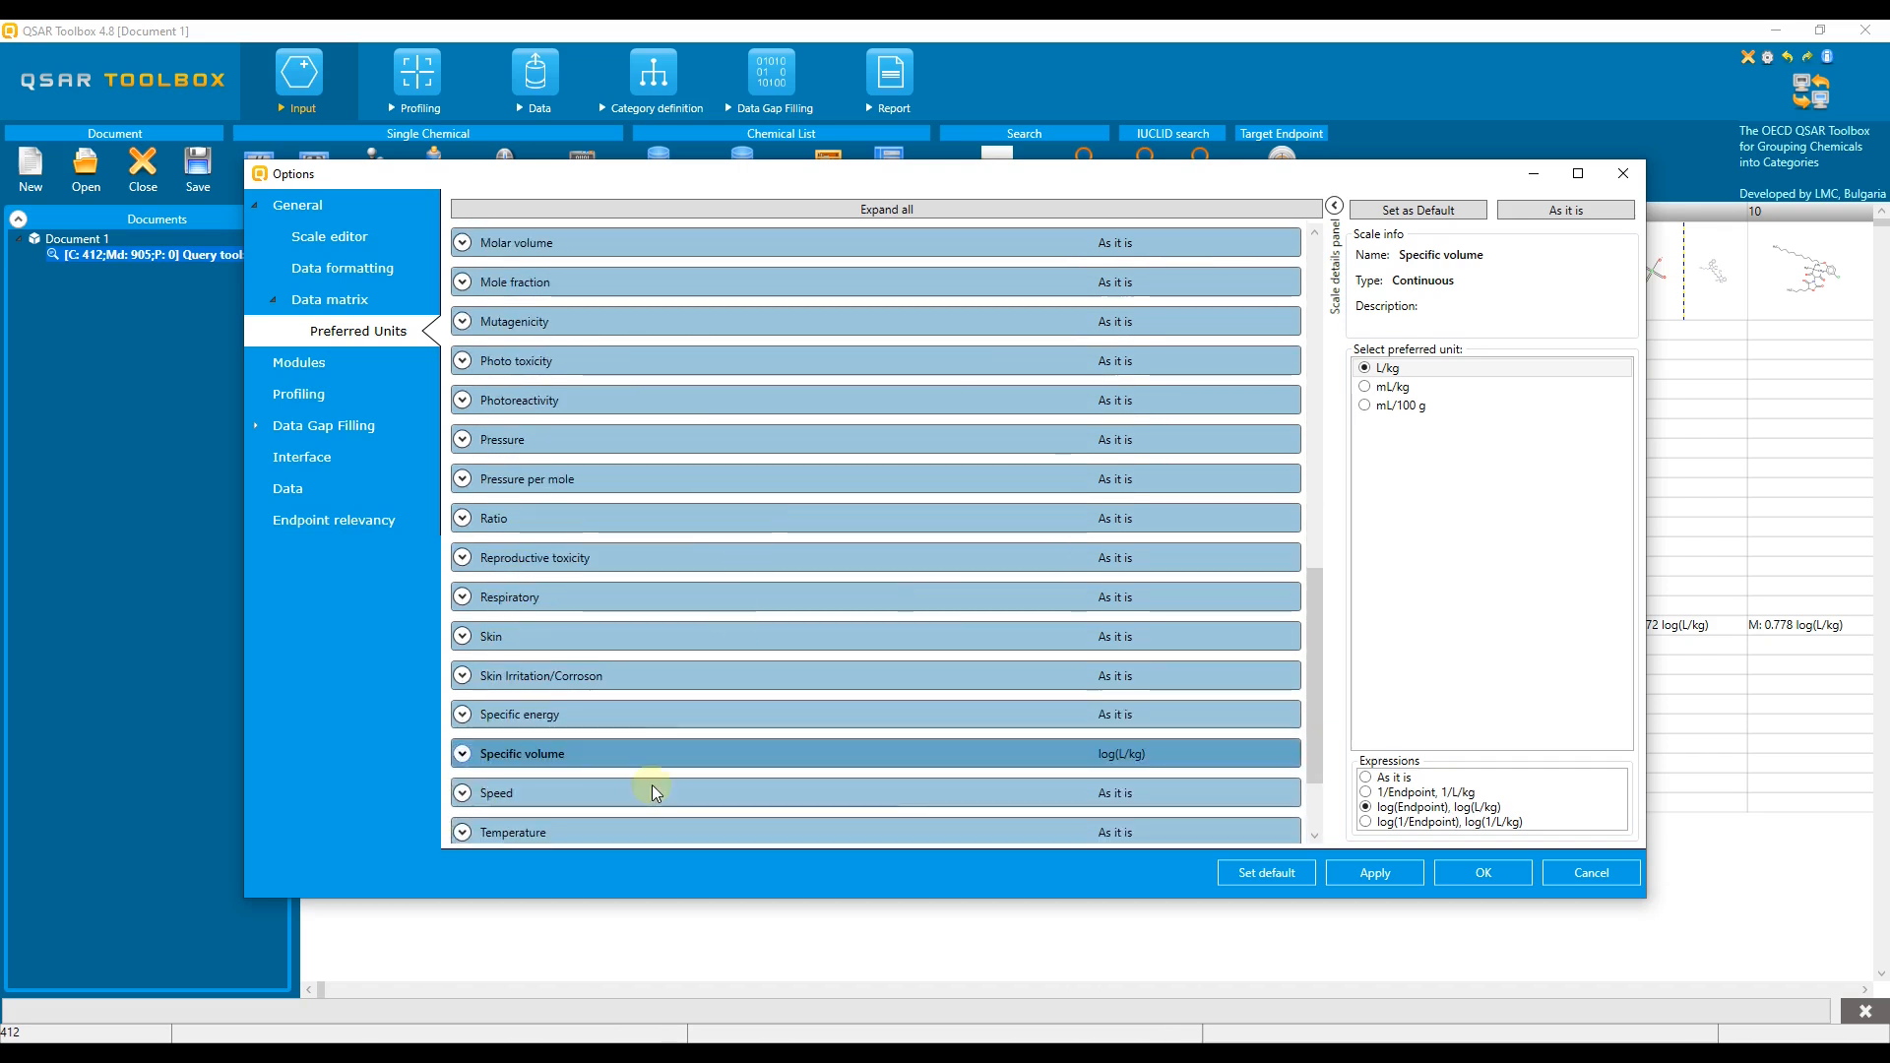
{"action": "scroll", "coordinate": [646, 748], "scroll_direction": "down", "scroll_amount": 1}
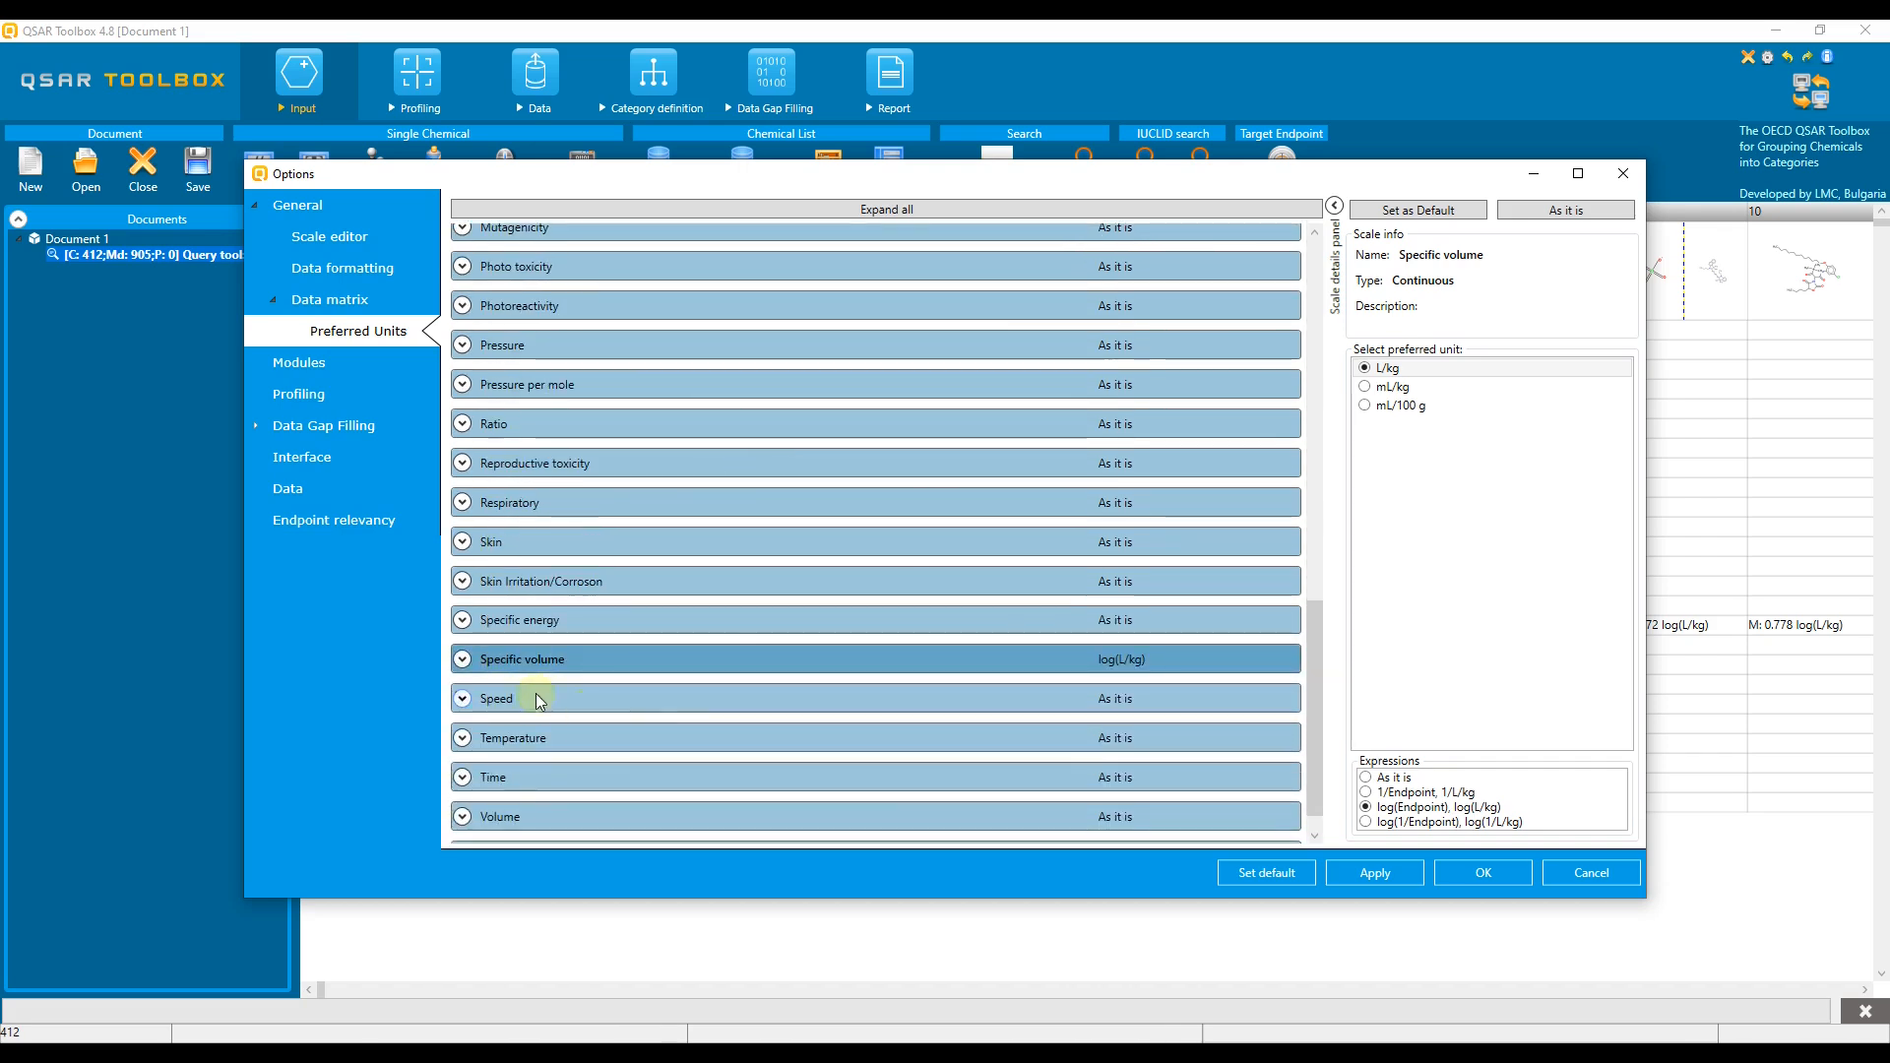
{"action": "left_click", "coordinate": [461, 660]}
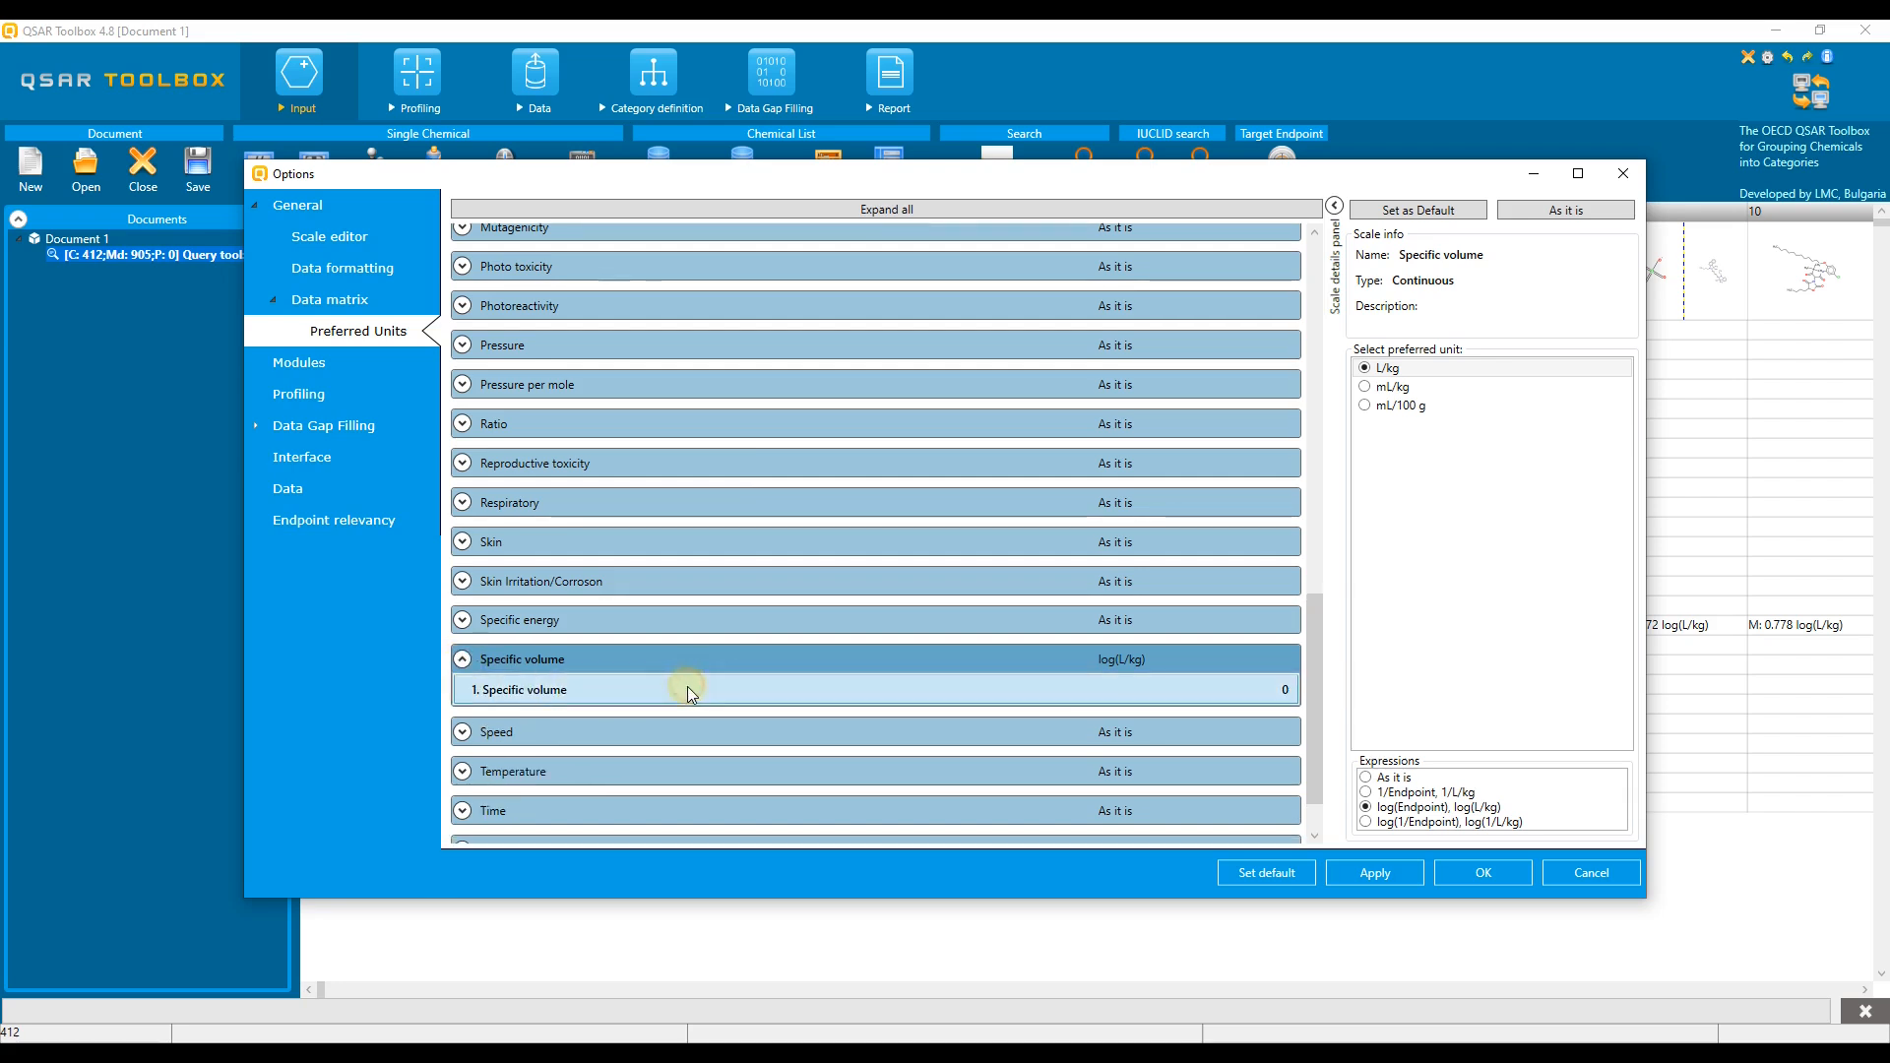
{"action": "left_click", "coordinate": [1118, 659]}
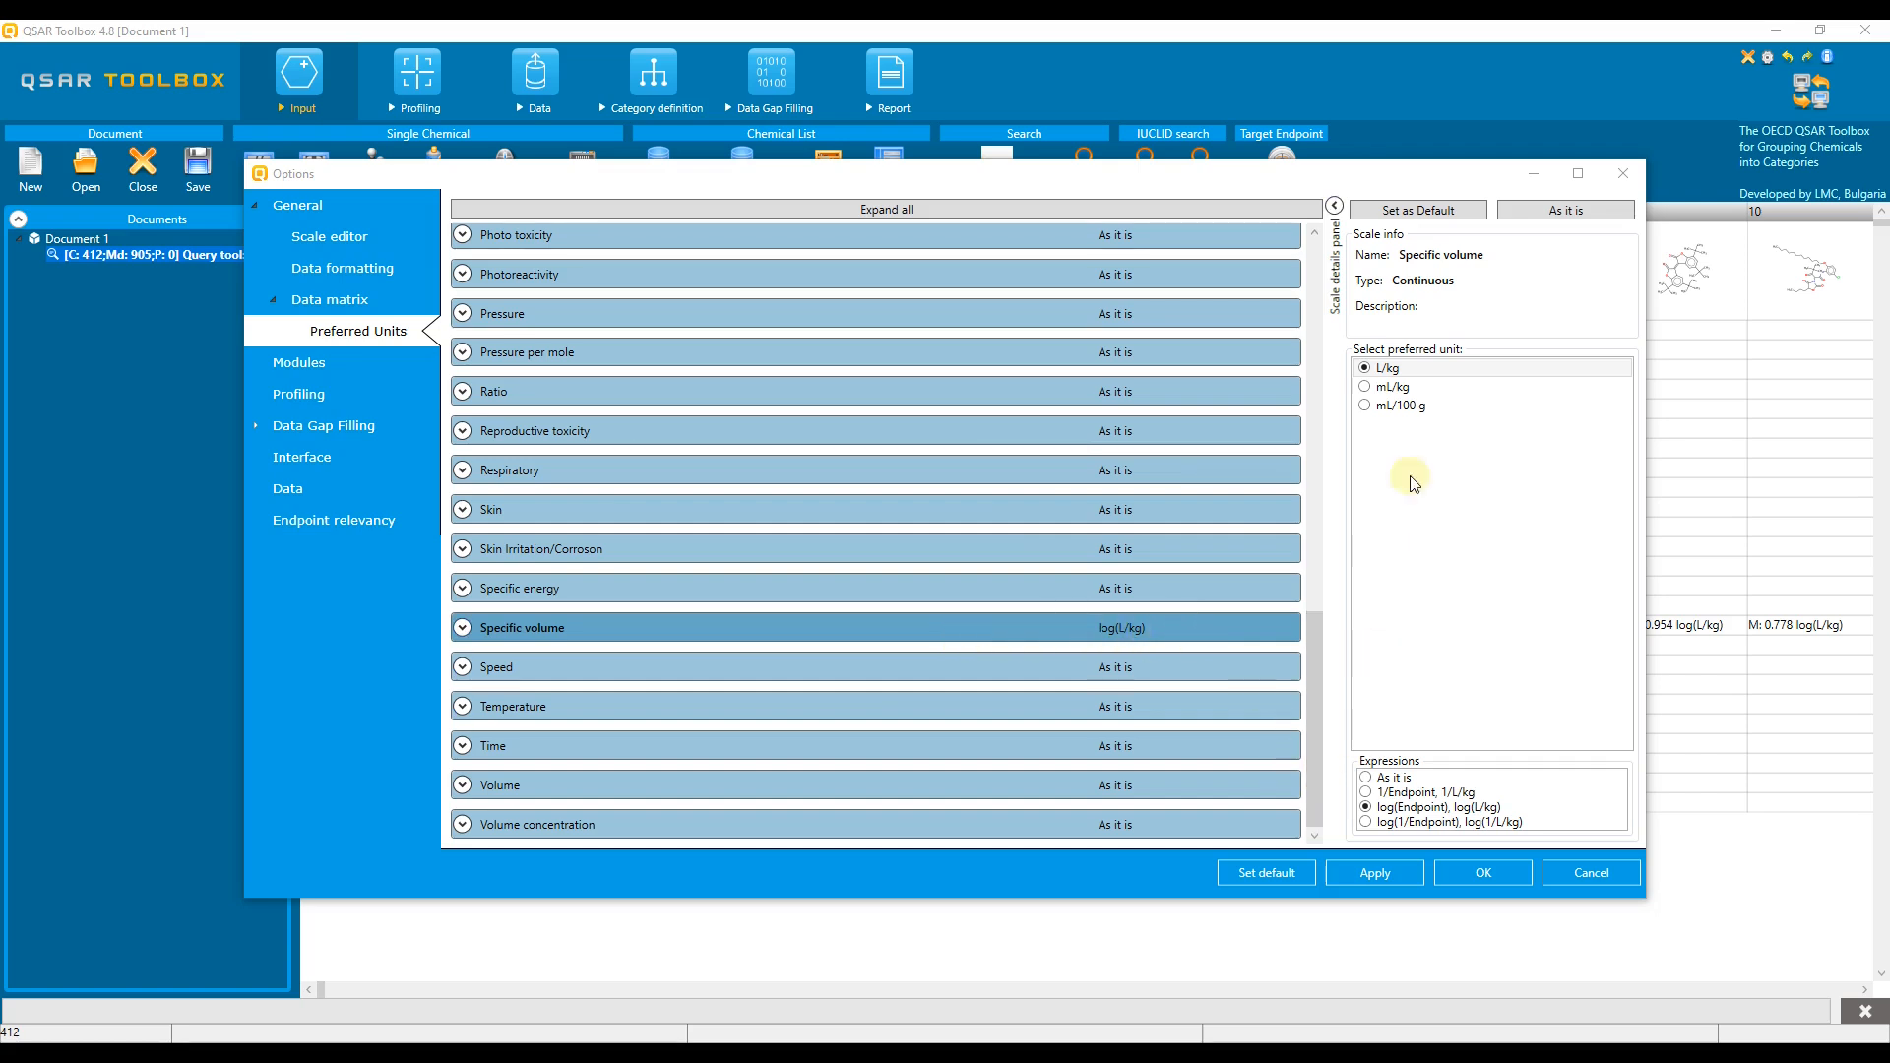
{"action": "left_click", "coordinate": [1366, 777]}
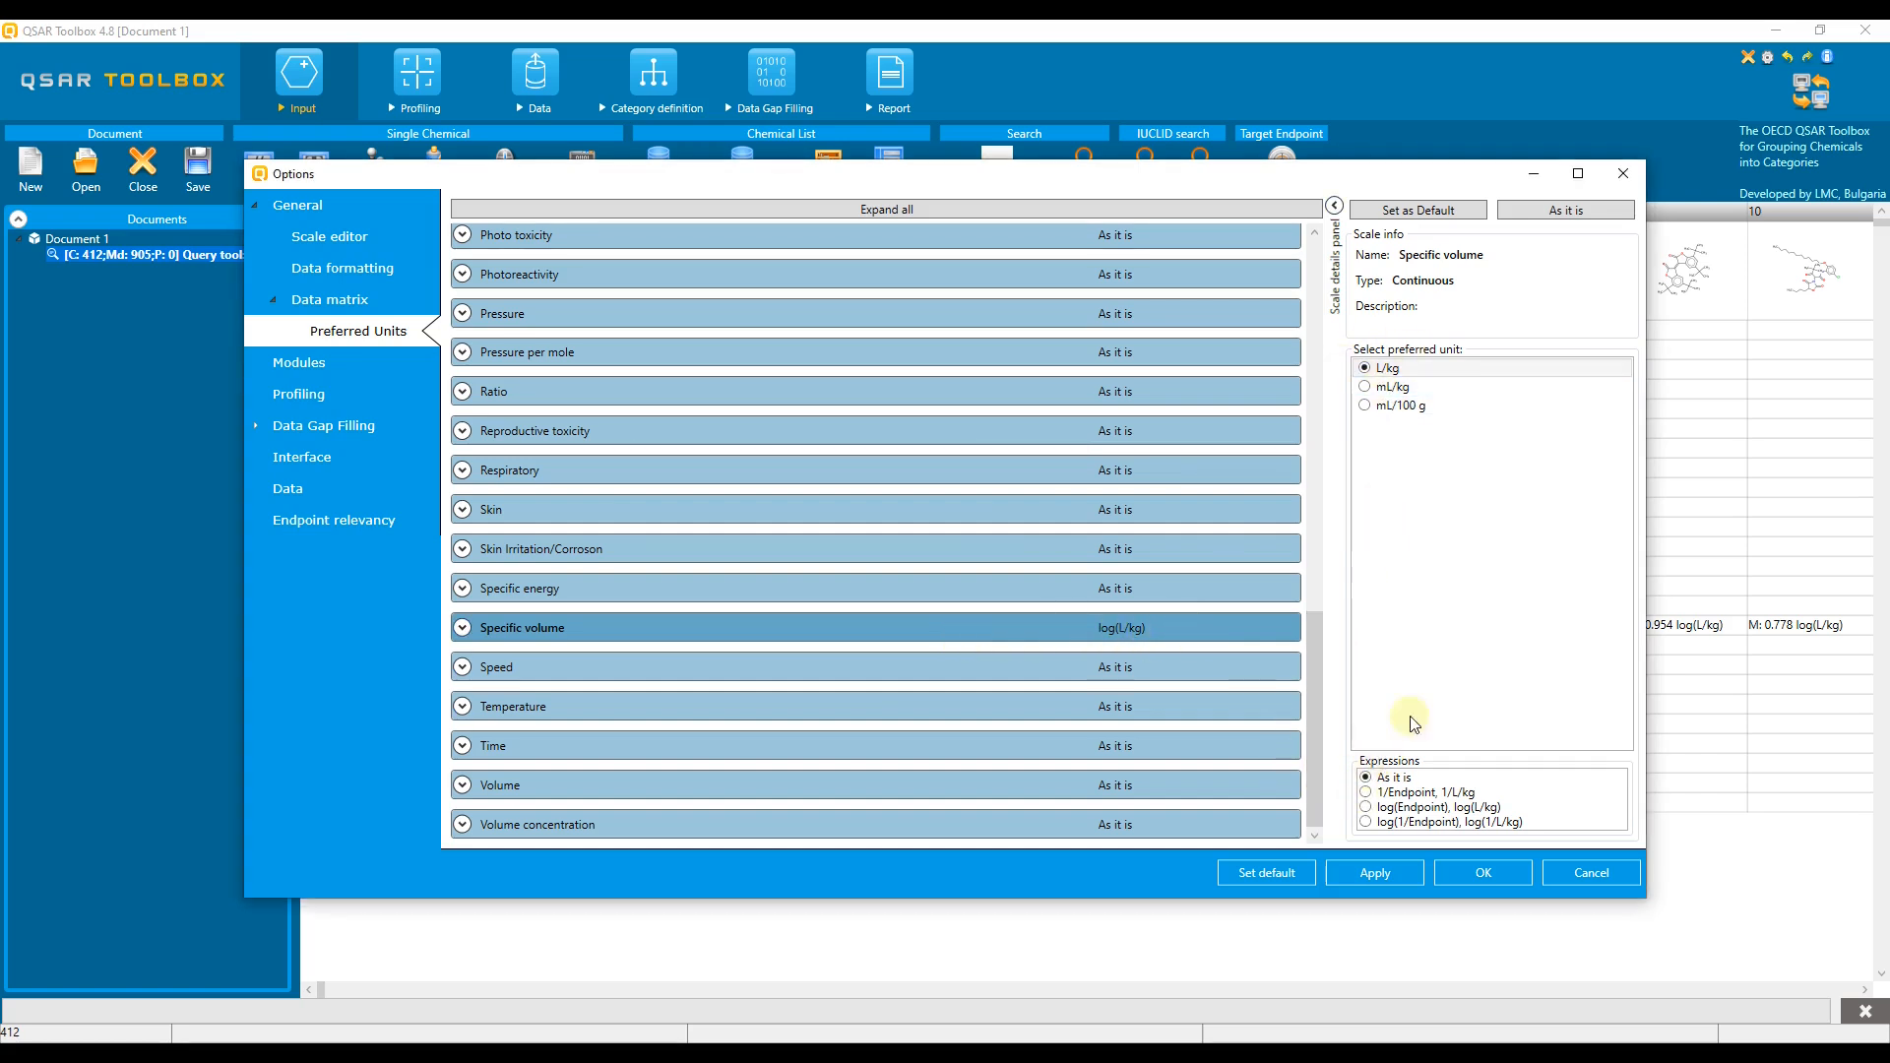
{"action": "left_click", "coordinate": [1572, 217]}
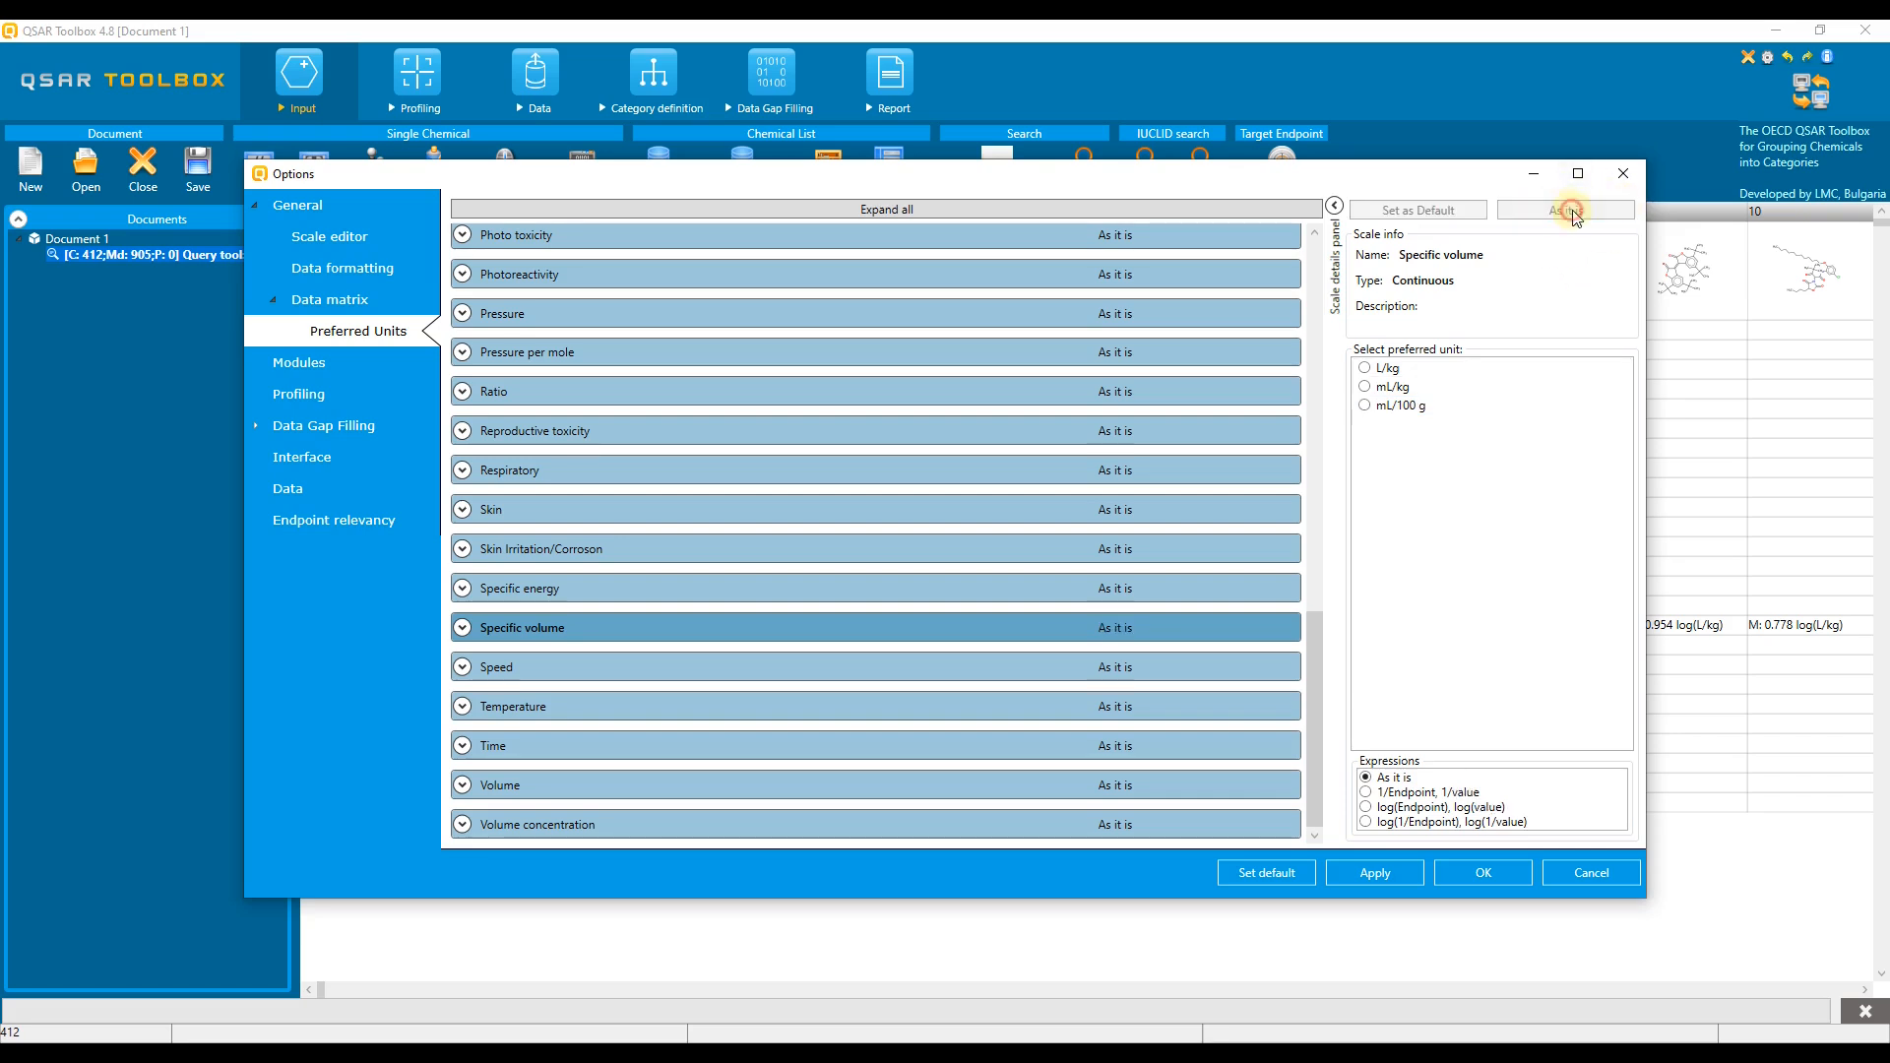
{"action": "left_click", "coordinate": [1490, 874]}
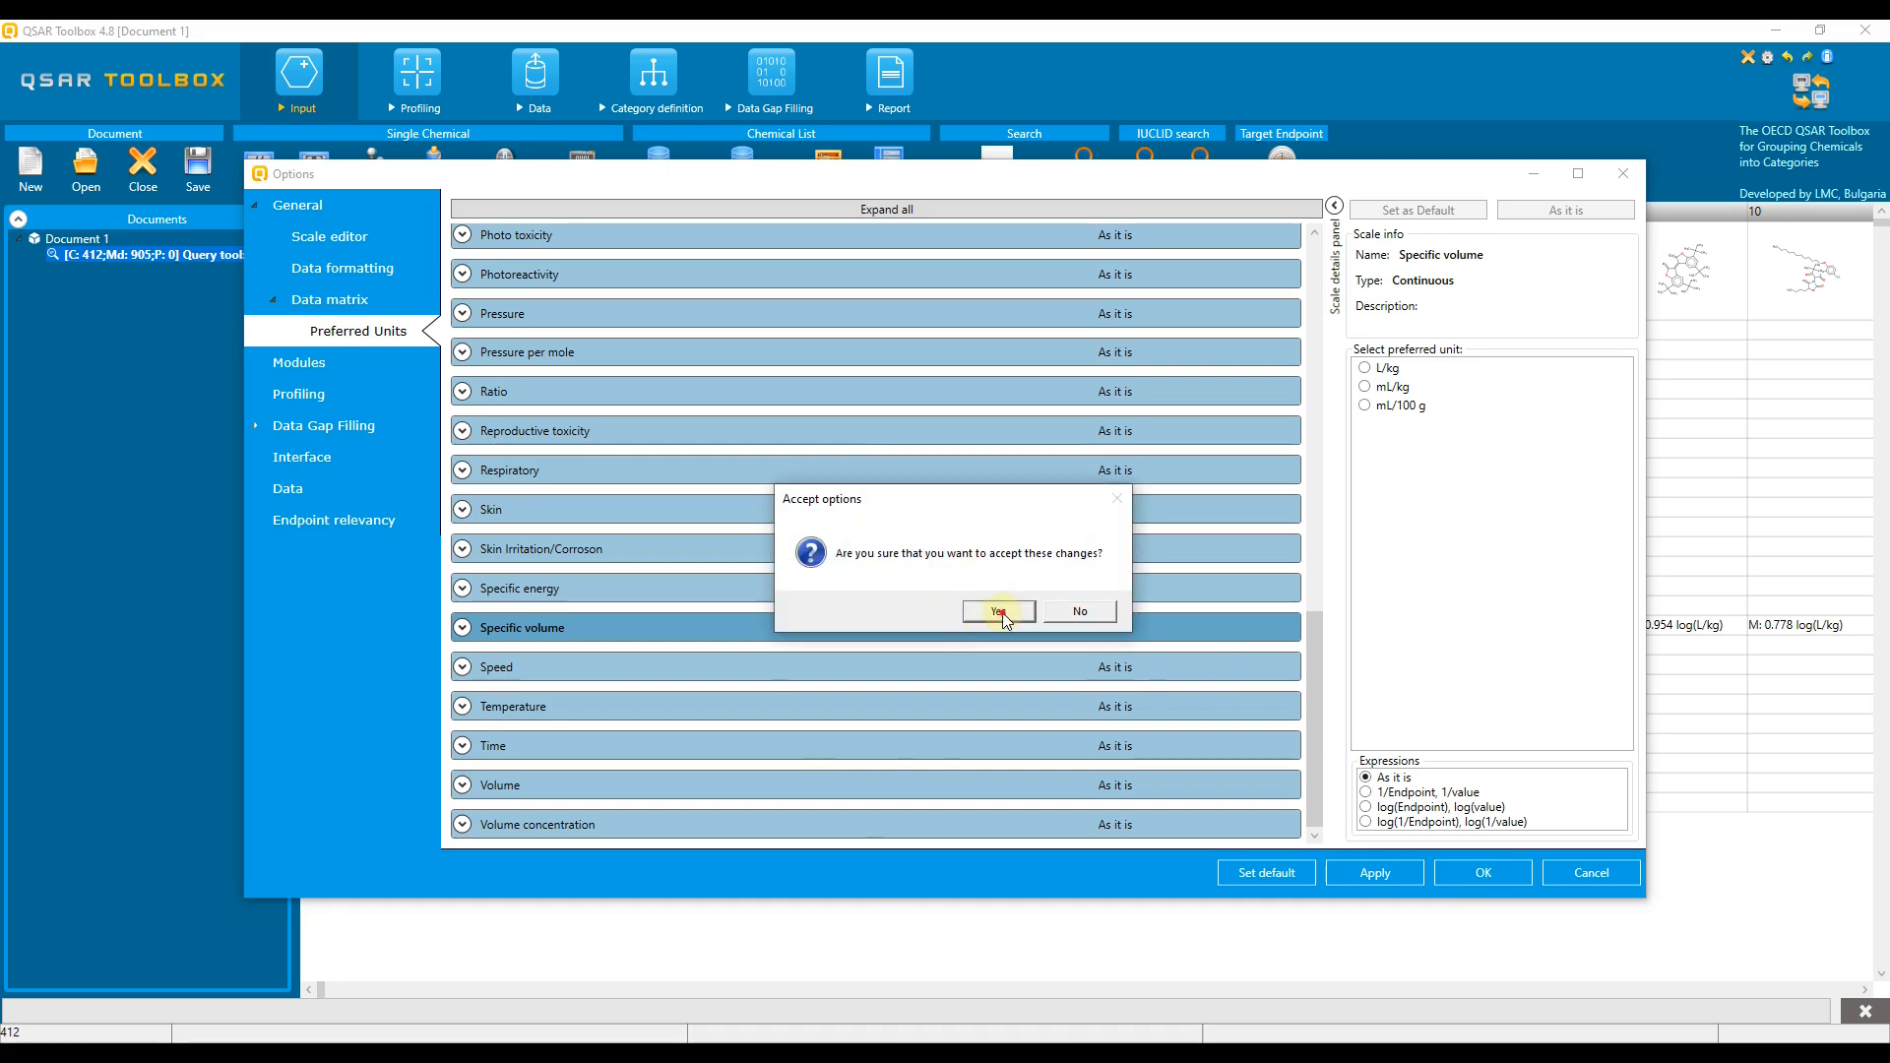
{"action": "left_click", "coordinate": [999, 612]}
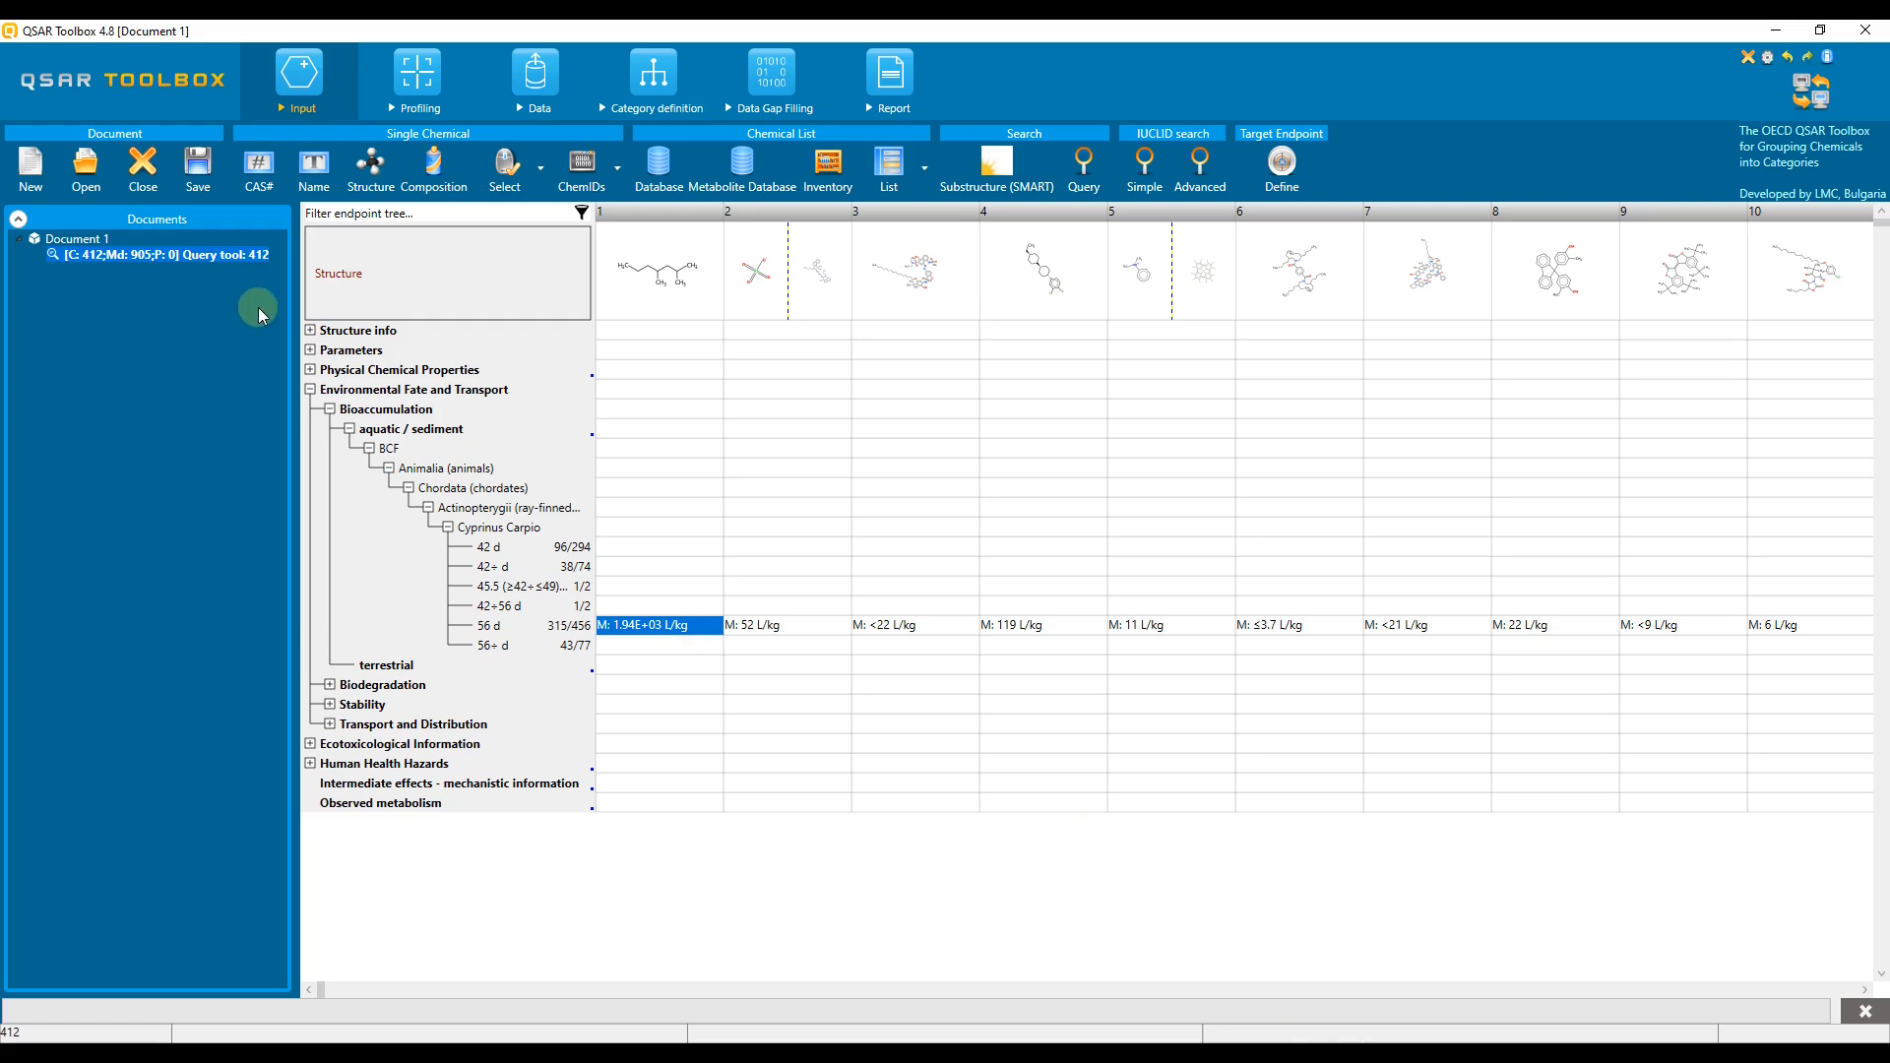
Calculate the 2D parameter log Kow for all chemicals in the data matrix.
{"action": "left_click", "coordinate": [311, 352]}
{"action": "left_click", "coordinate": [329, 369]}
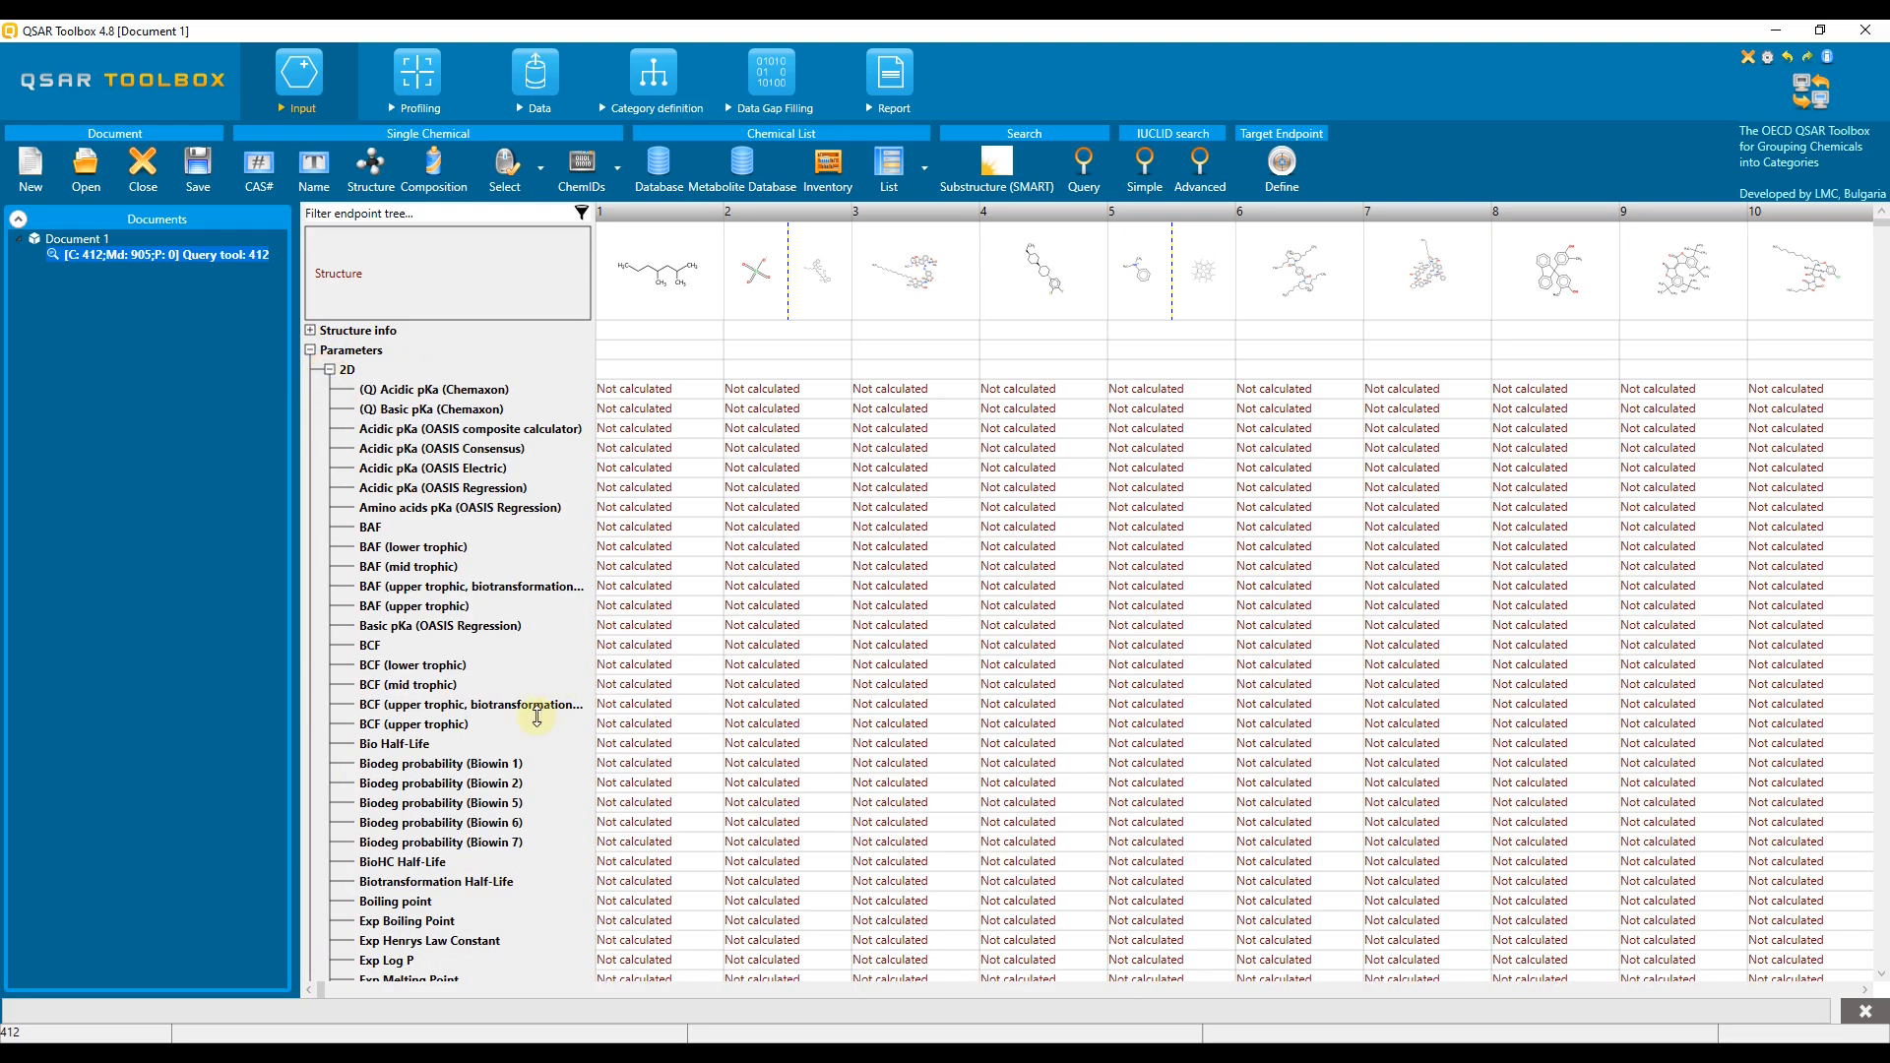
{"action": "scroll", "coordinate": [537, 716], "scroll_direction": "down", "scroll_amount": 10}
{"action": "scroll", "coordinate": [559, 748], "scroll_direction": "down", "scroll_amount": 7}
{"action": "scroll", "coordinate": [564, 753], "scroll_direction": "down", "scroll_amount": 3}
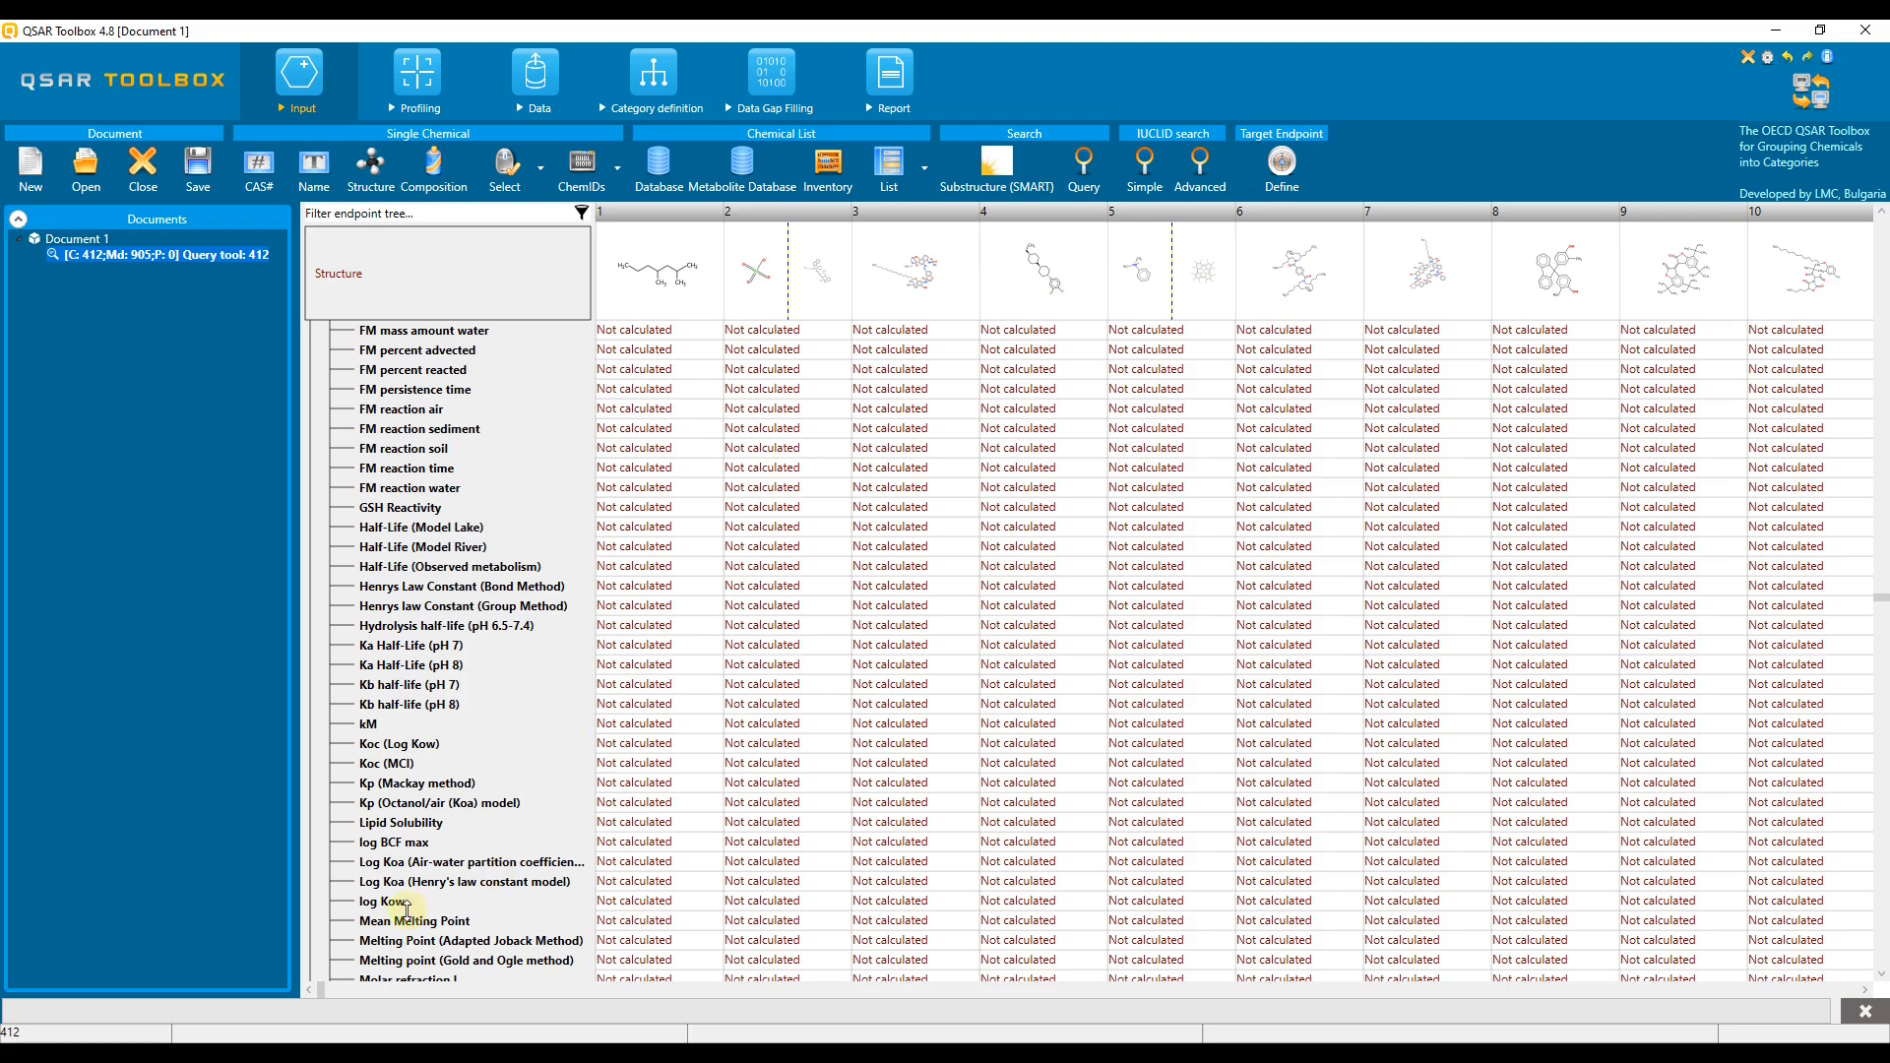
{"action": "right_click", "coordinate": [588, 908]}
{"action": "left_click", "coordinate": [624, 816]}
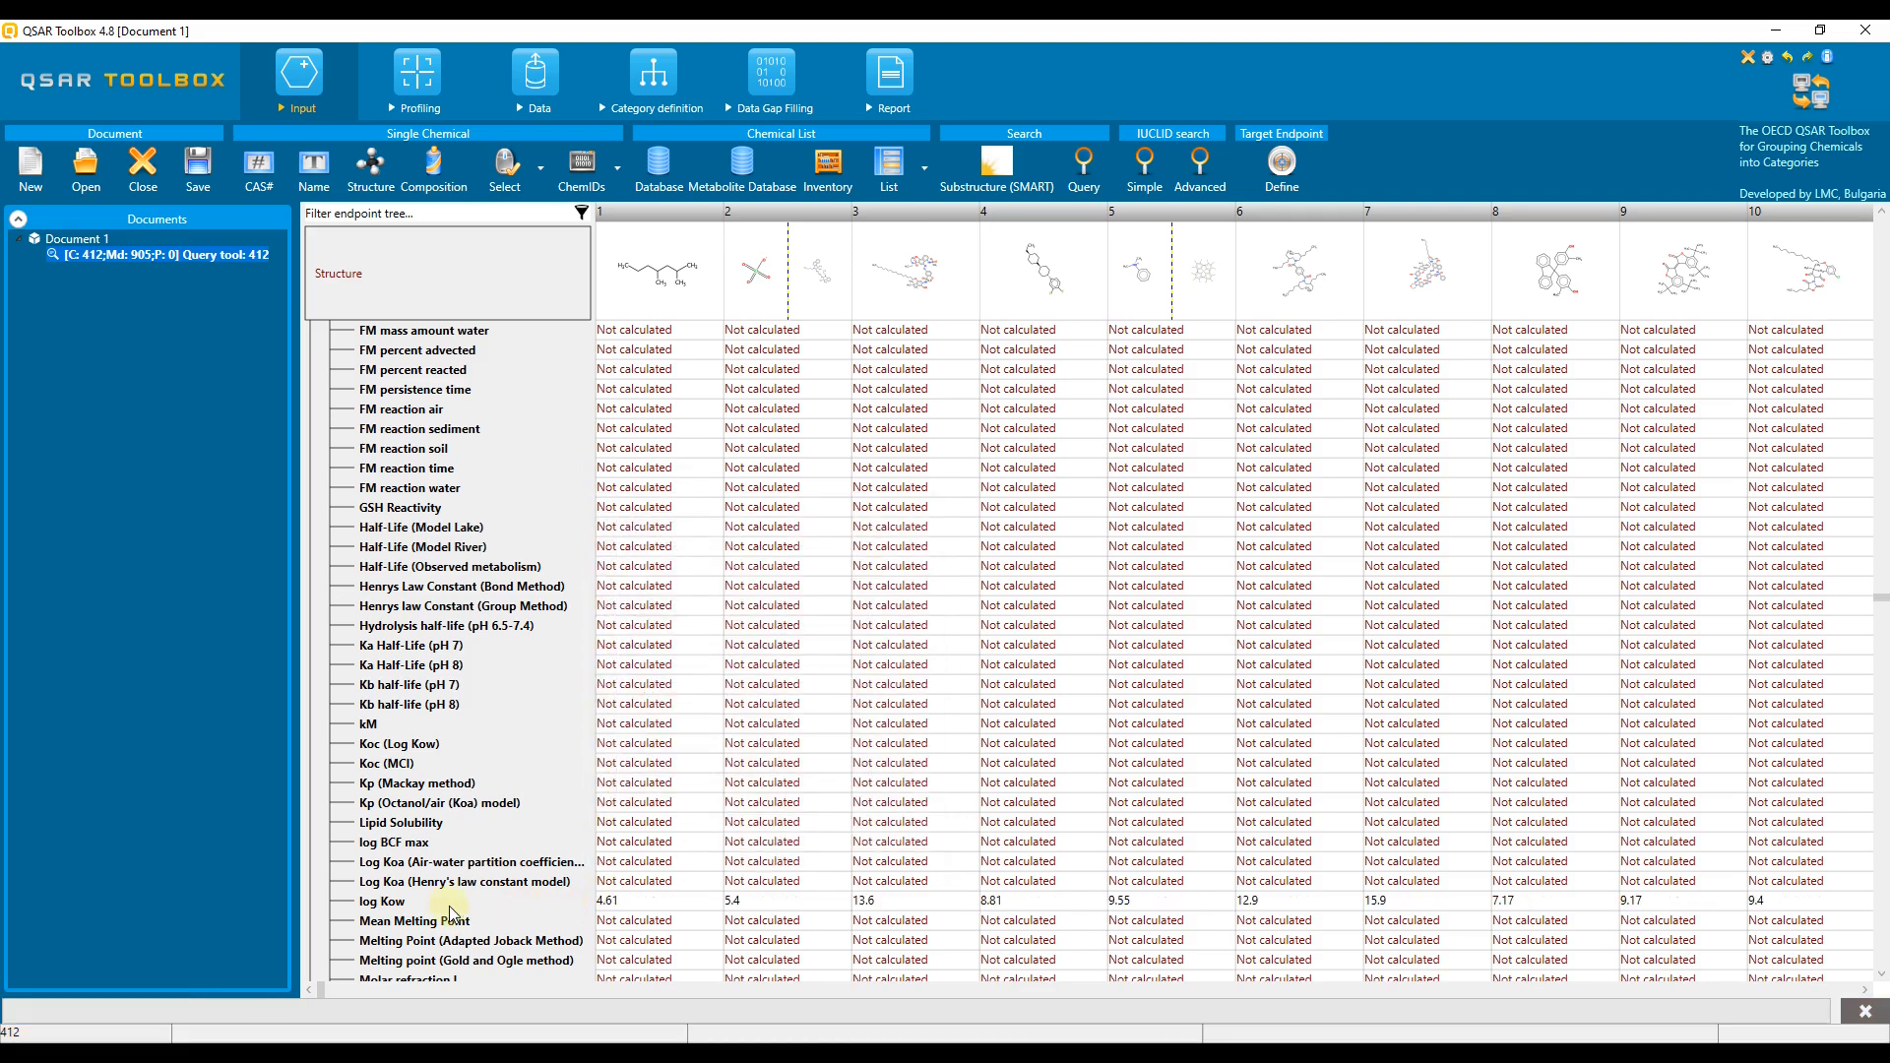
Sort the chemicals by ascending log Kow and enlarge the log Kow row to show every value of multi-component substances.
{"action": "right_click", "coordinate": [414, 904]}
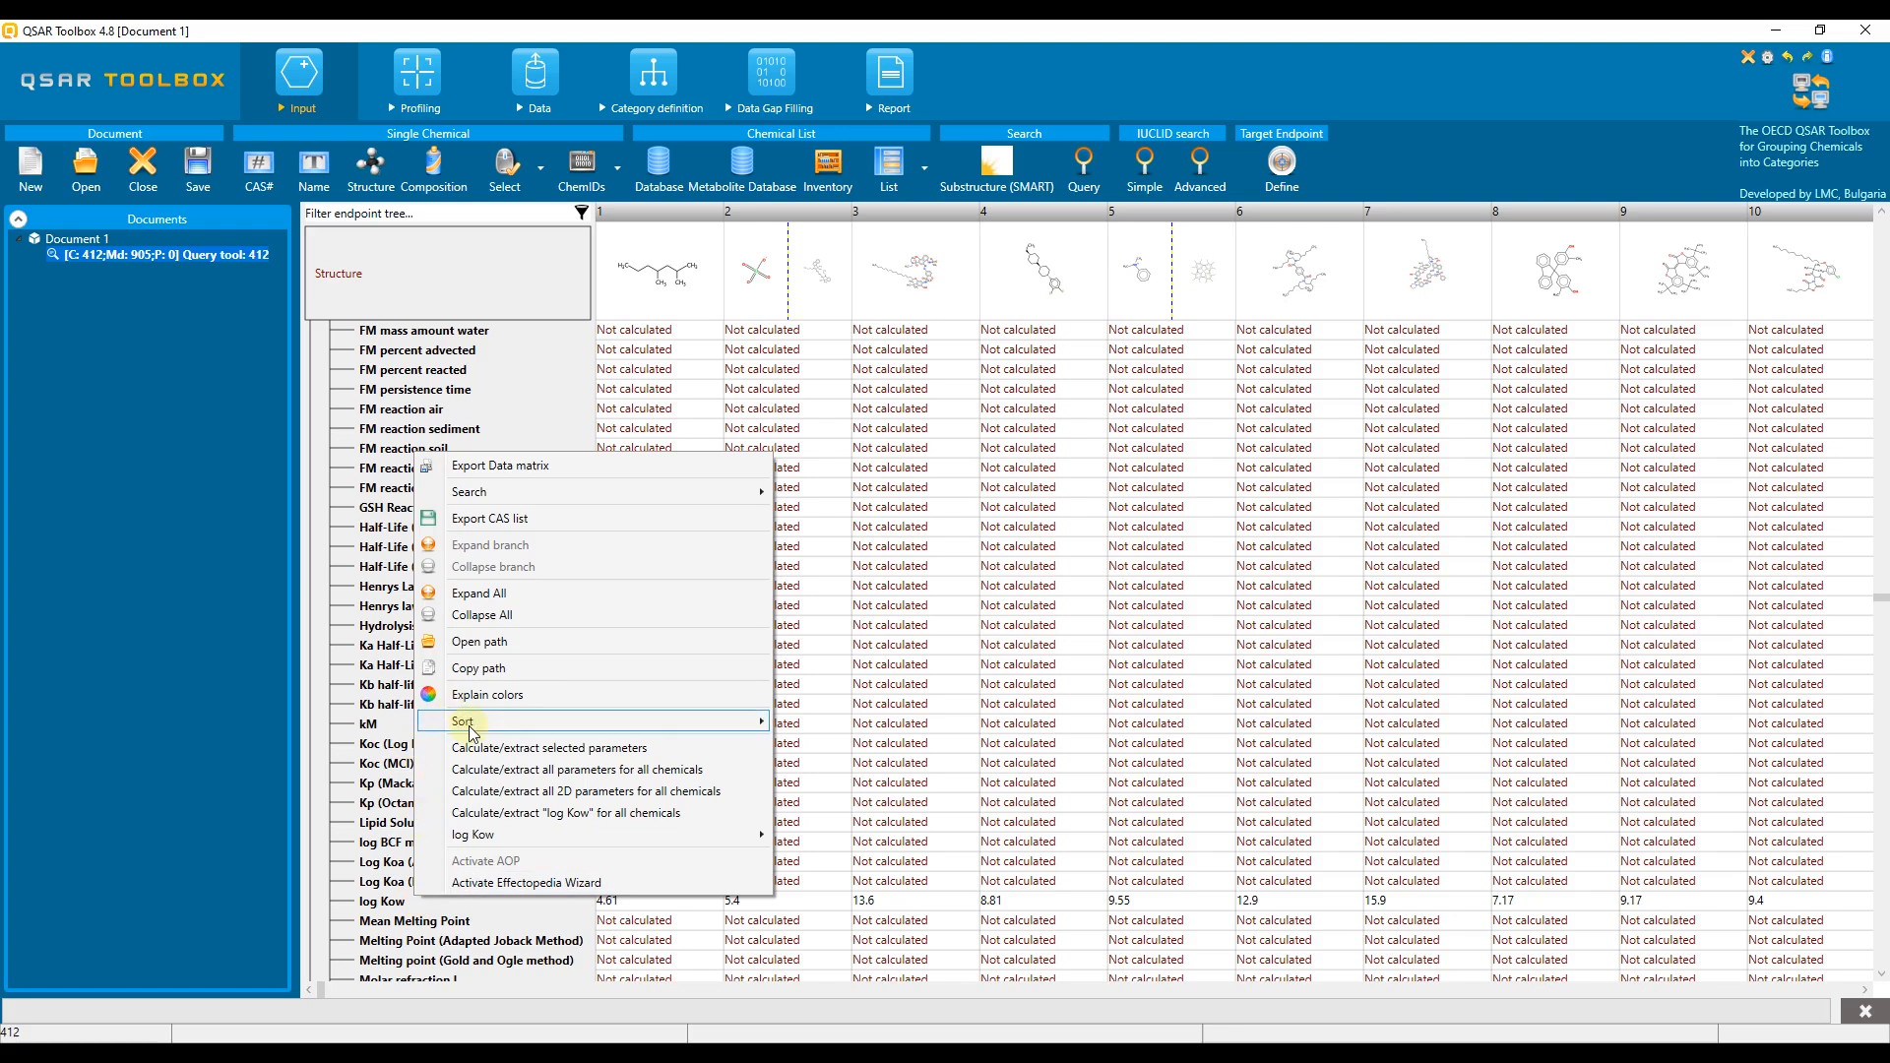
{"action": "mouse_move", "coordinate": [487, 728]}
{"action": "left_click", "coordinate": [830, 724]}
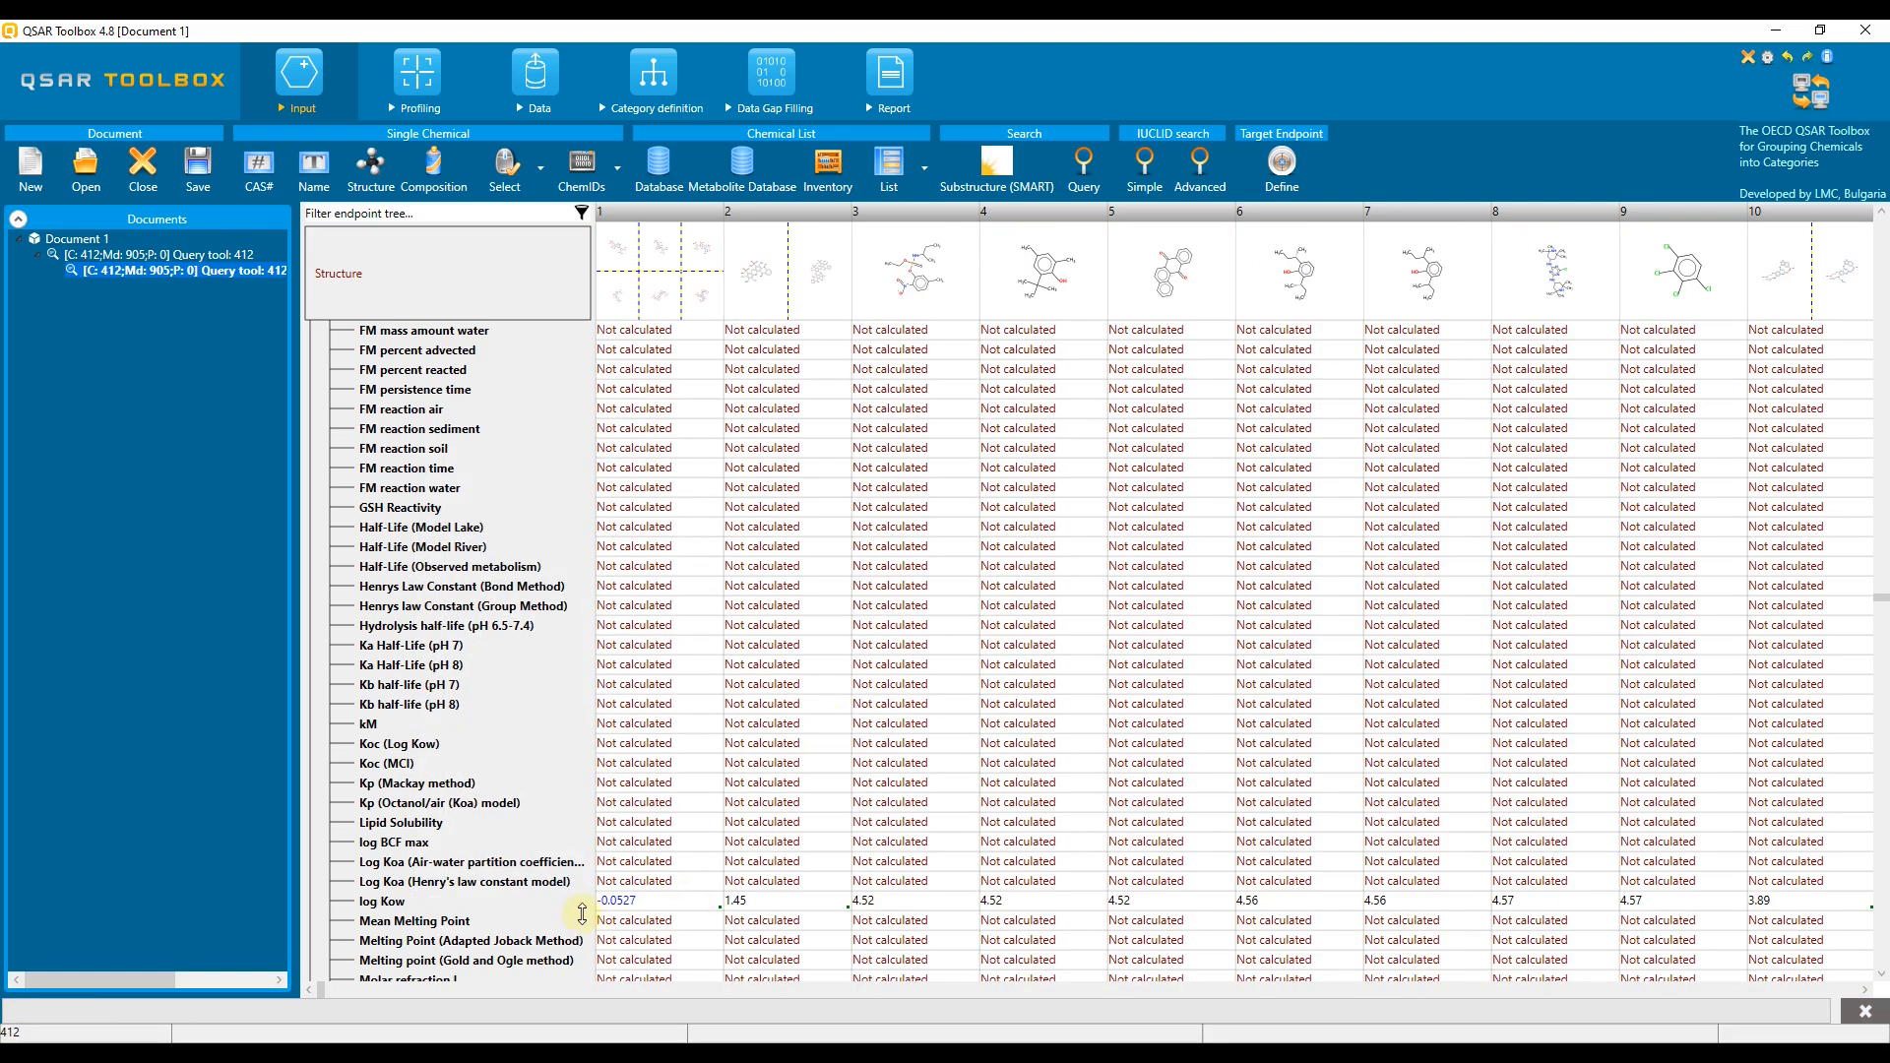
{"action": "left_click_drag", "start_coordinate": [581, 911], "coordinate": [582, 974]}
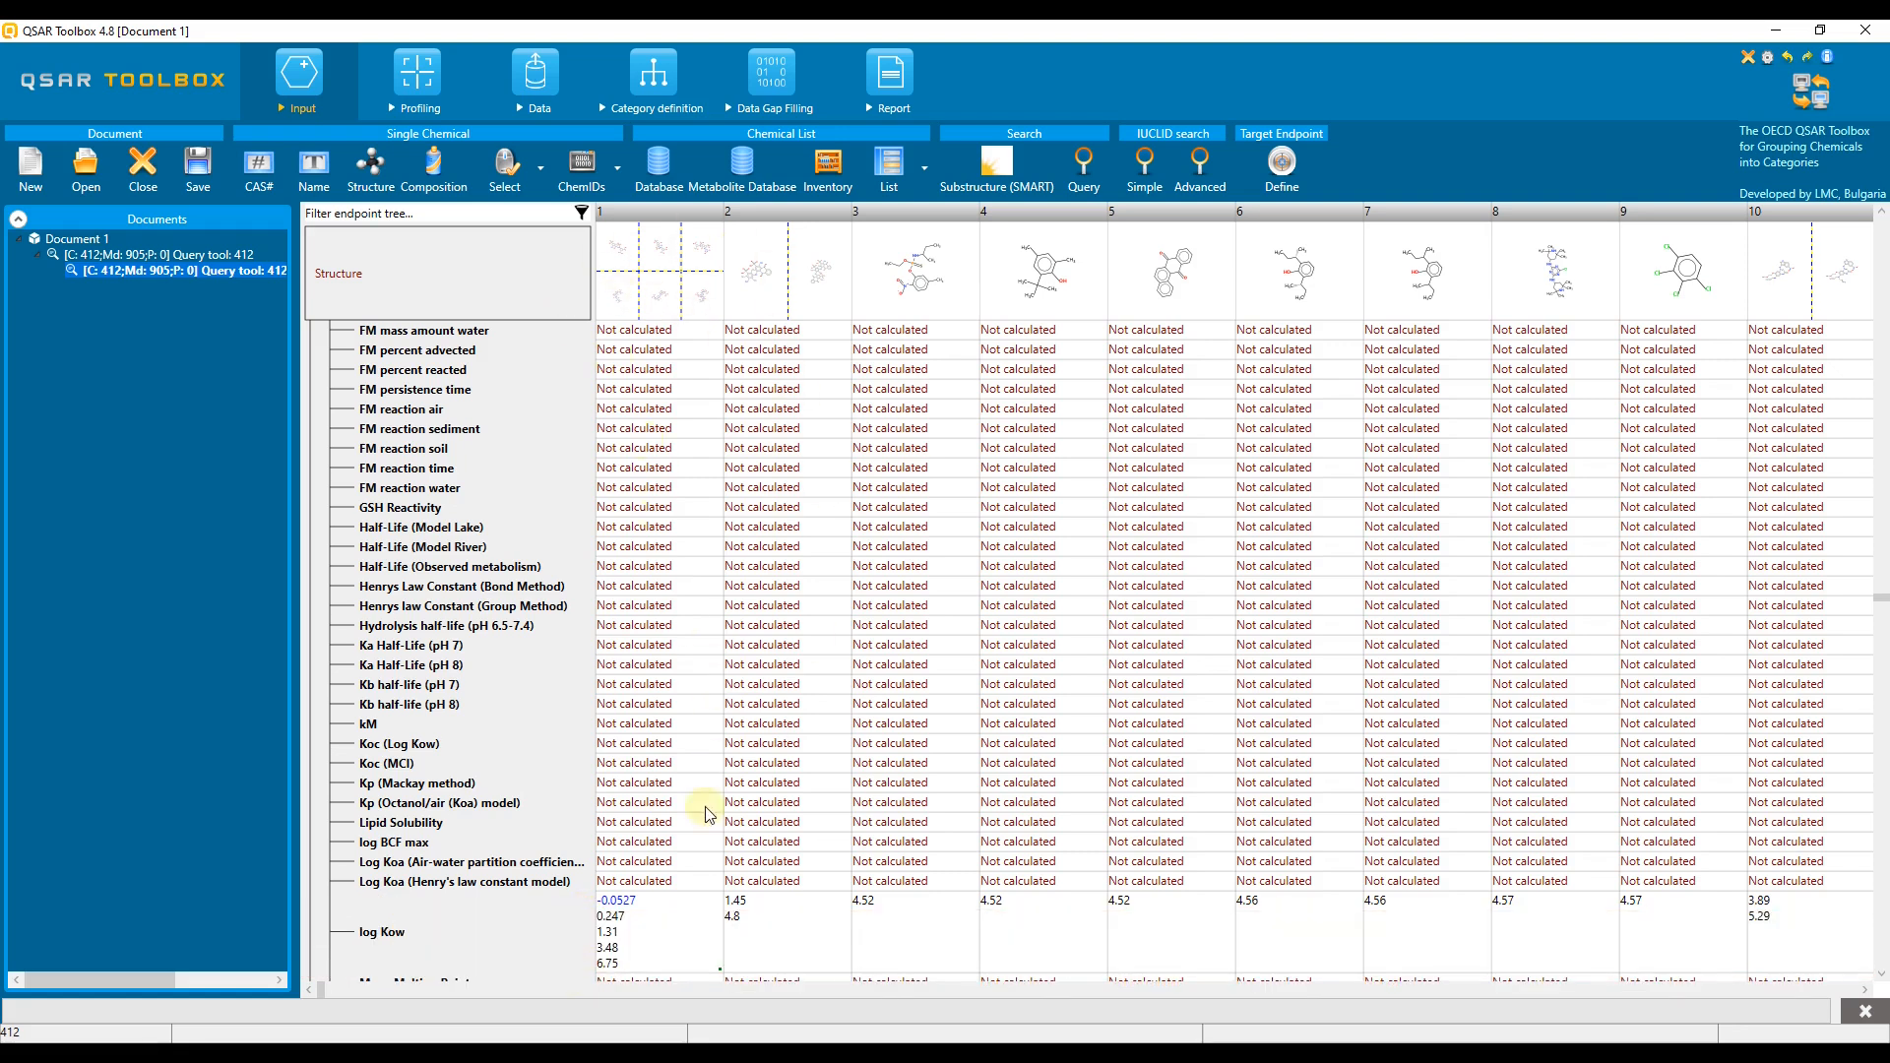
{"action": "scroll", "coordinate": [658, 928], "scroll_direction": "down", "scroll_amount": 1}
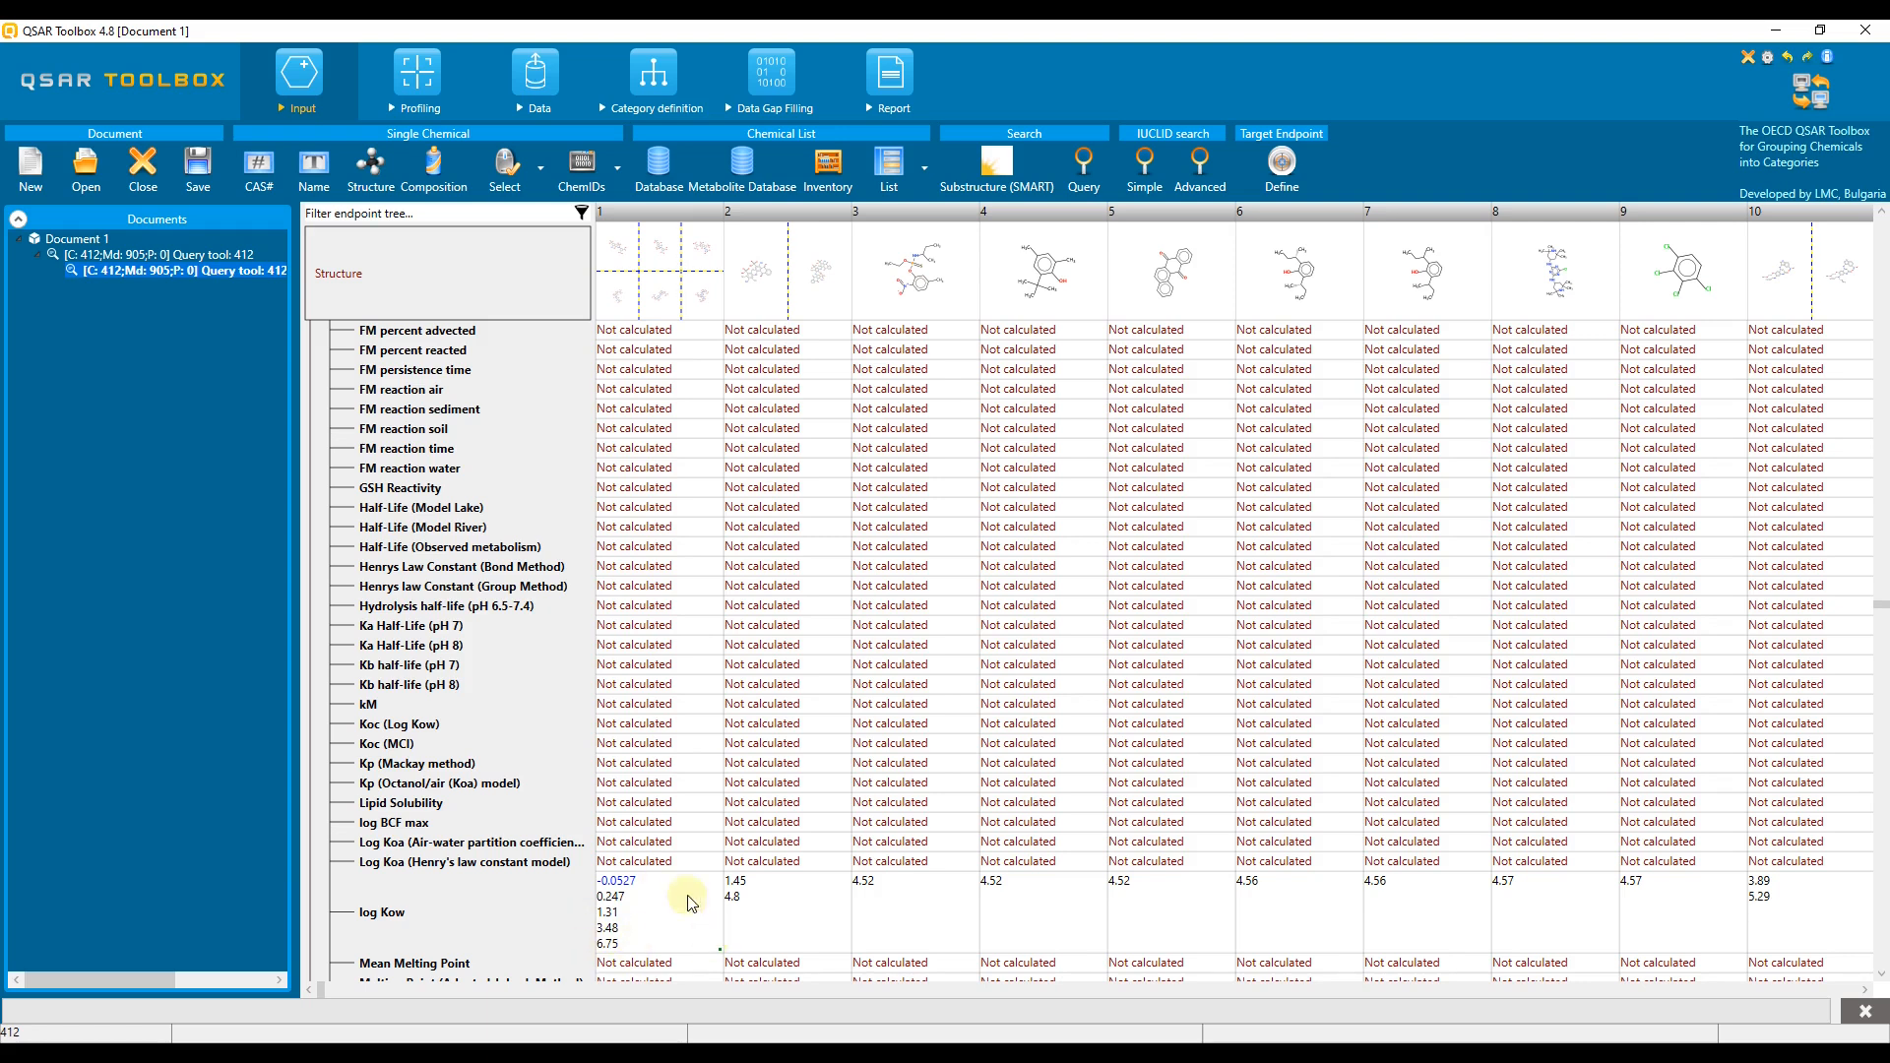